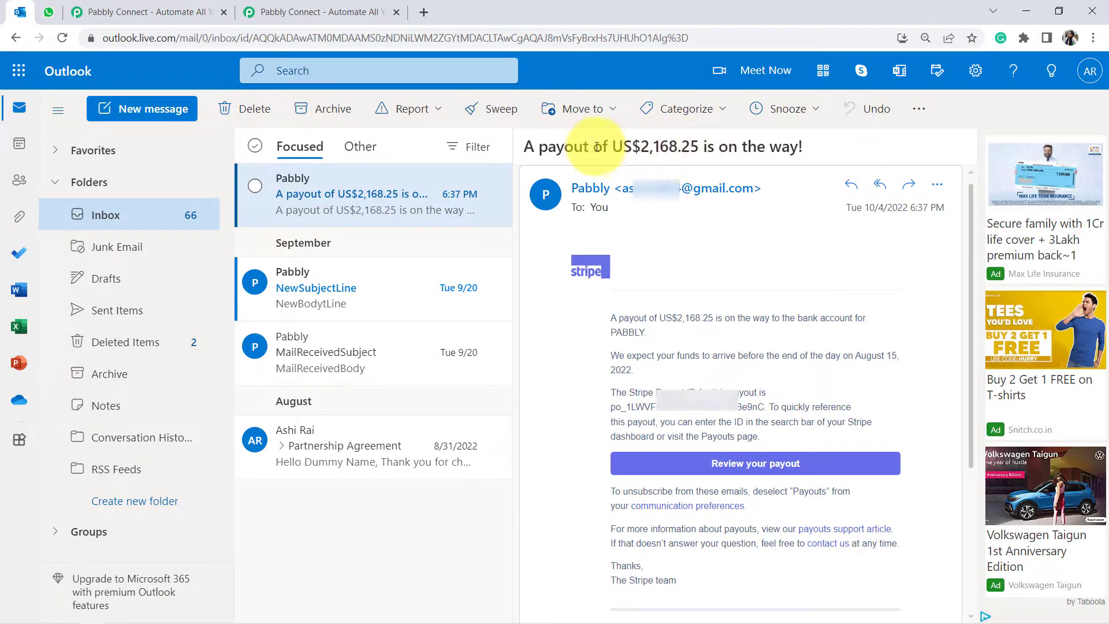
- Compare the Stripe payout email in Outlook with the payout notification in the Pabbly Team chat in WhatsApp Web
drag(535, 155, 813, 150)
drag(633, 149, 786, 161)
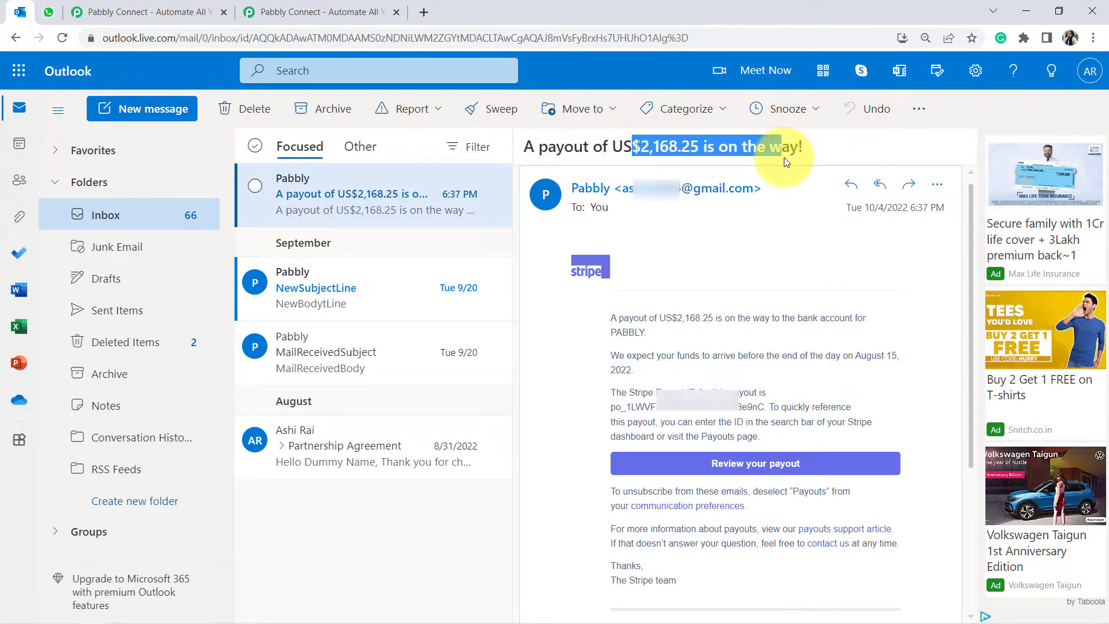
click(47, 17)
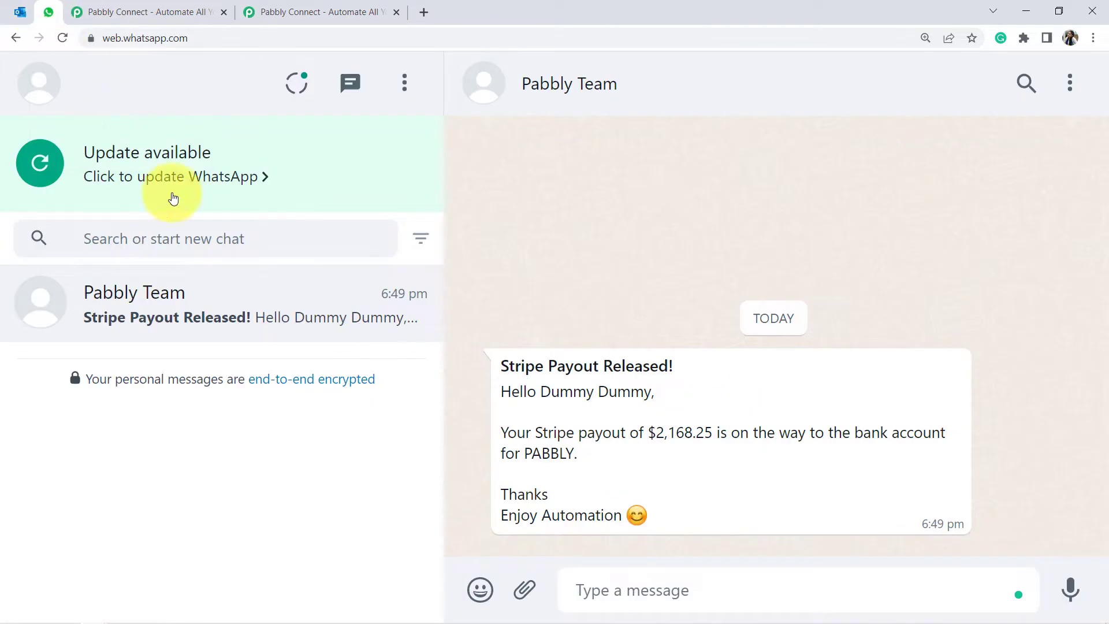
drag(500, 364, 555, 505)
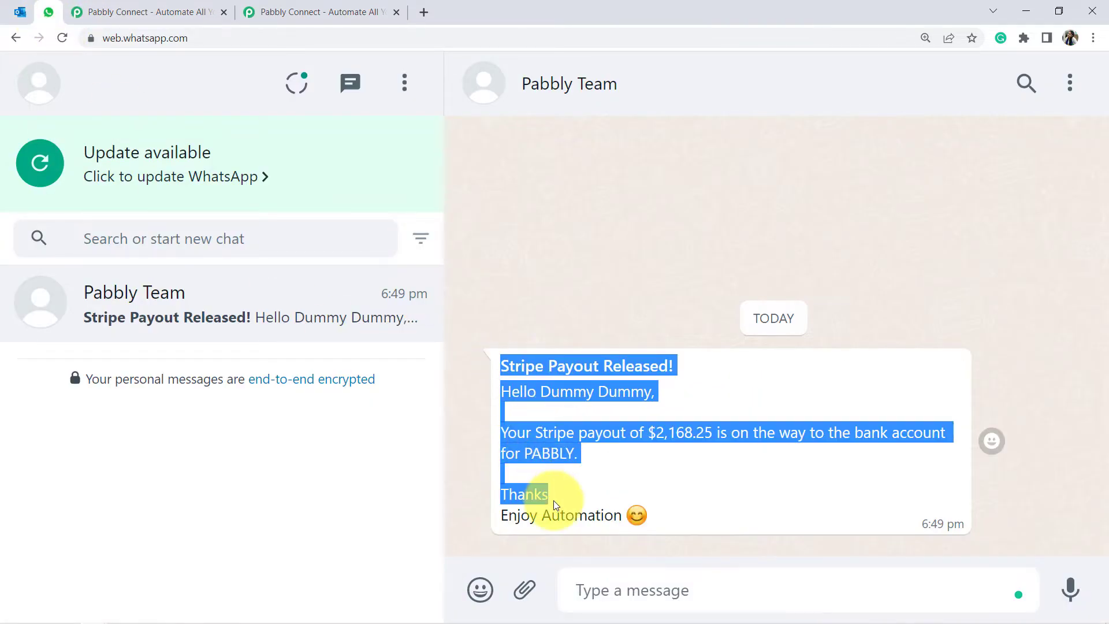
click(571, 484)
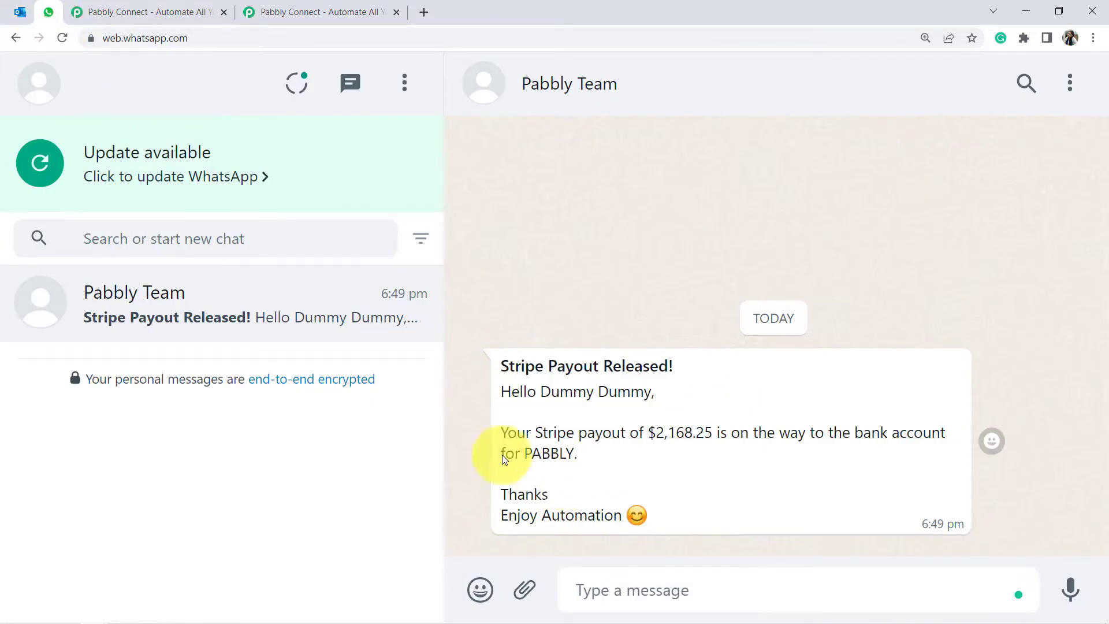
click(19, 12)
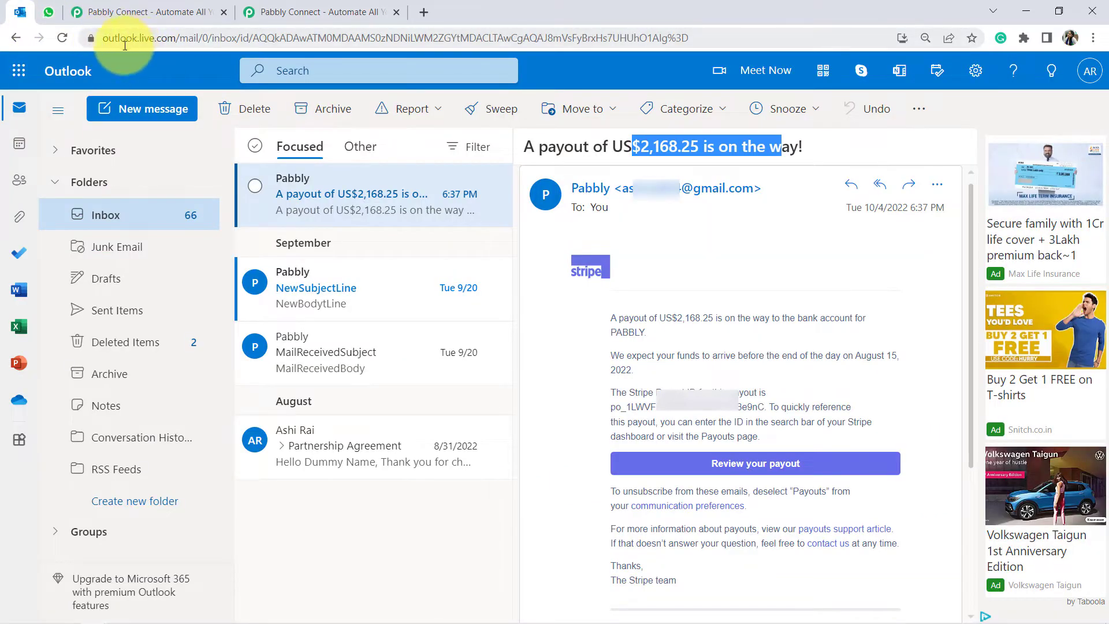
click(616, 145)
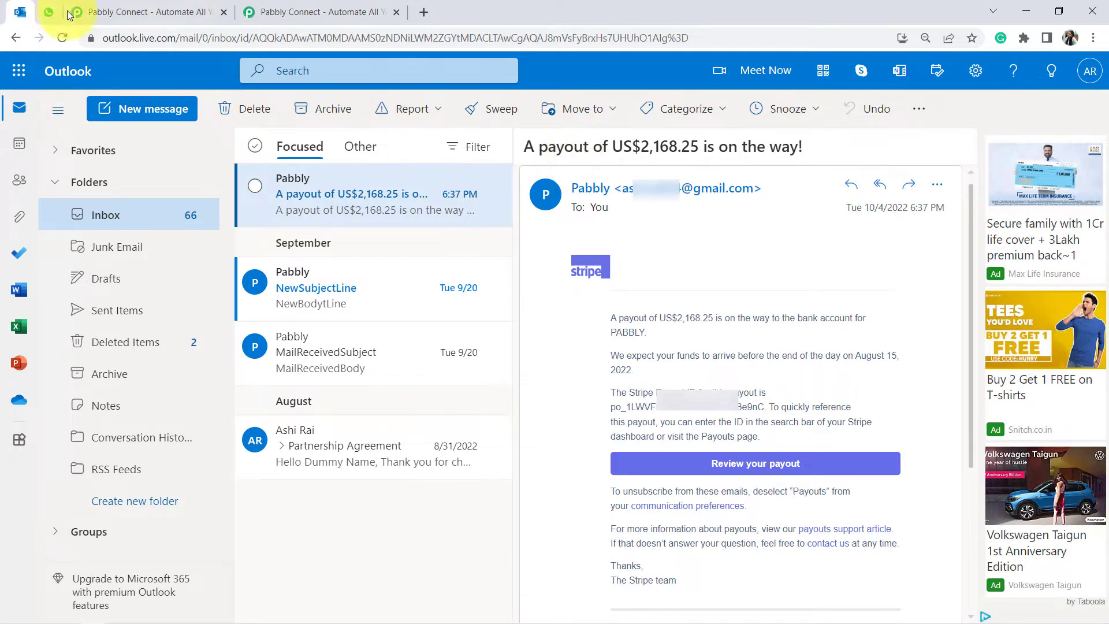
click(48, 12)
drag(514, 365, 565, 512)
click(560, 439)
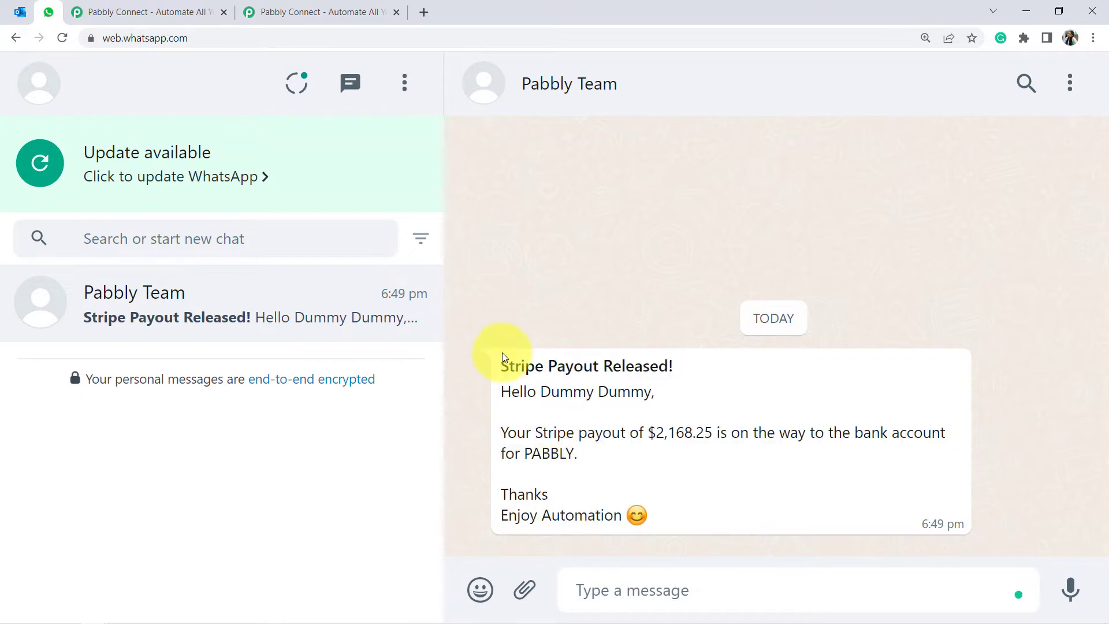
drag(501, 364, 567, 455)
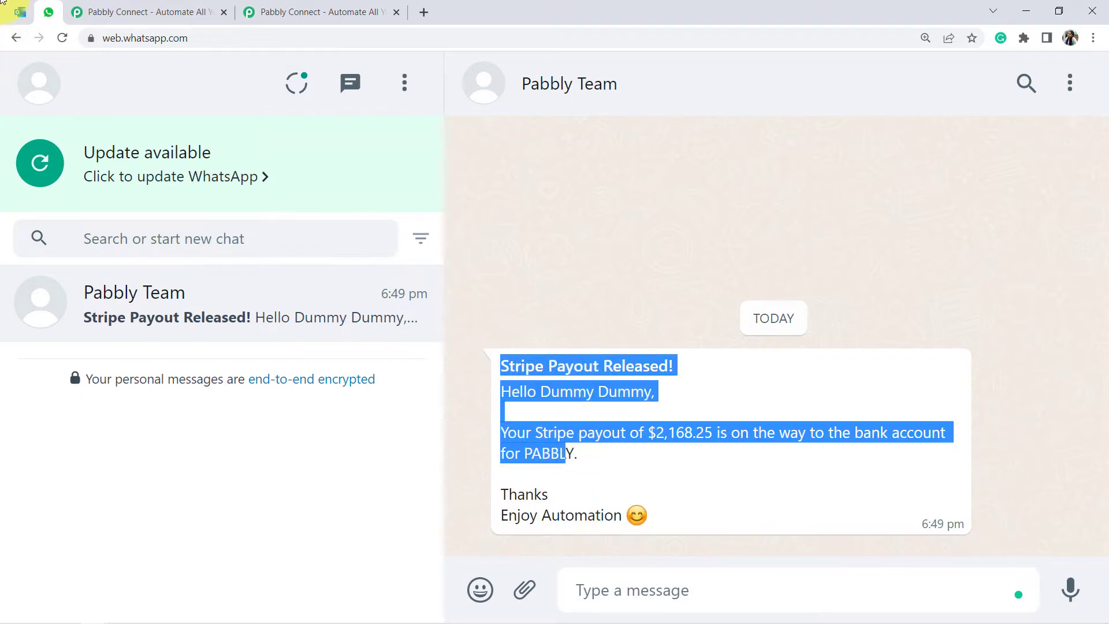
click(20, 12)
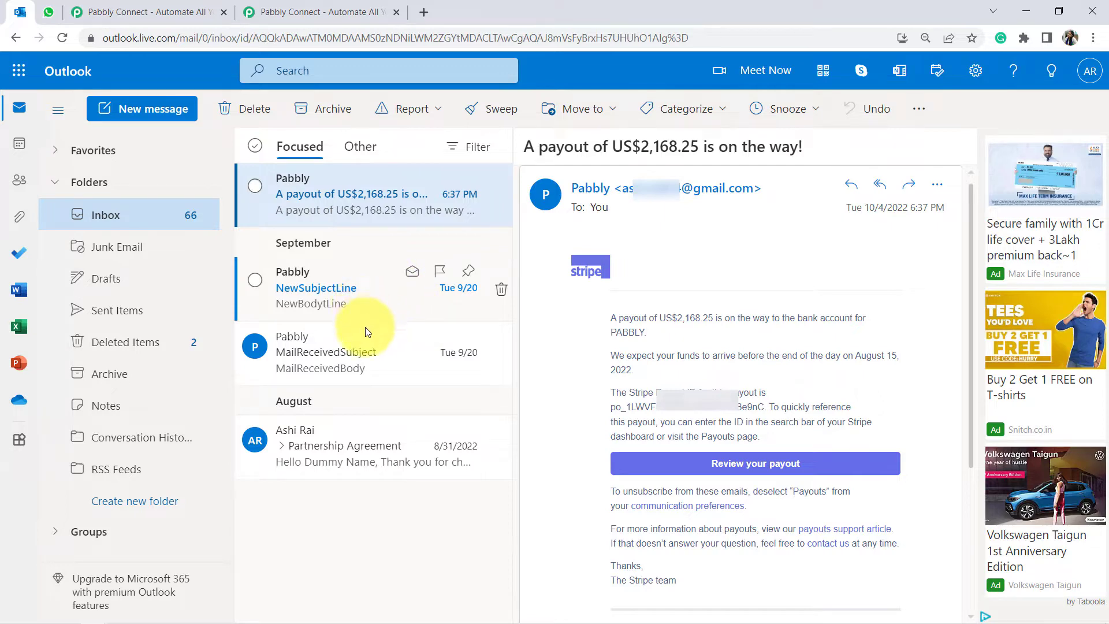
click(48, 11)
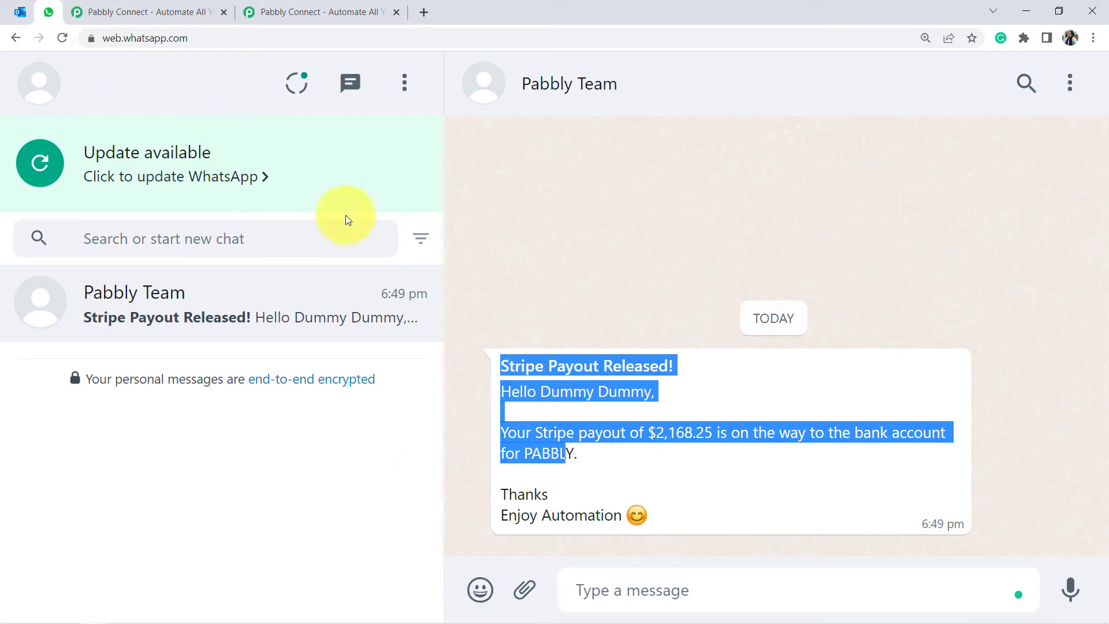
click(527, 367)
drag(513, 367, 554, 496)
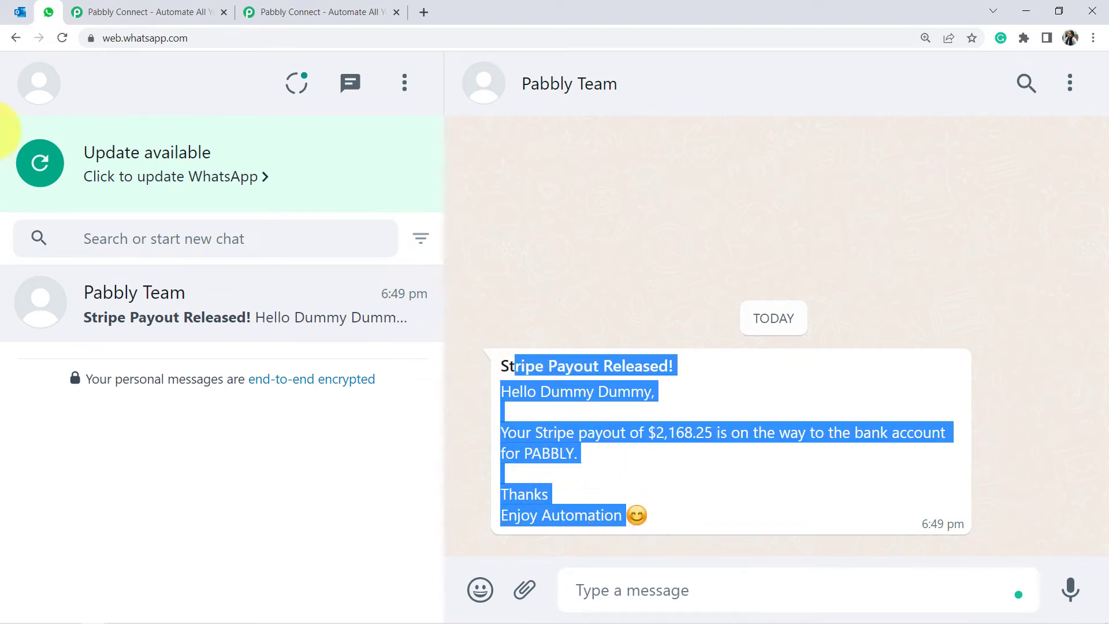
click(19, 10)
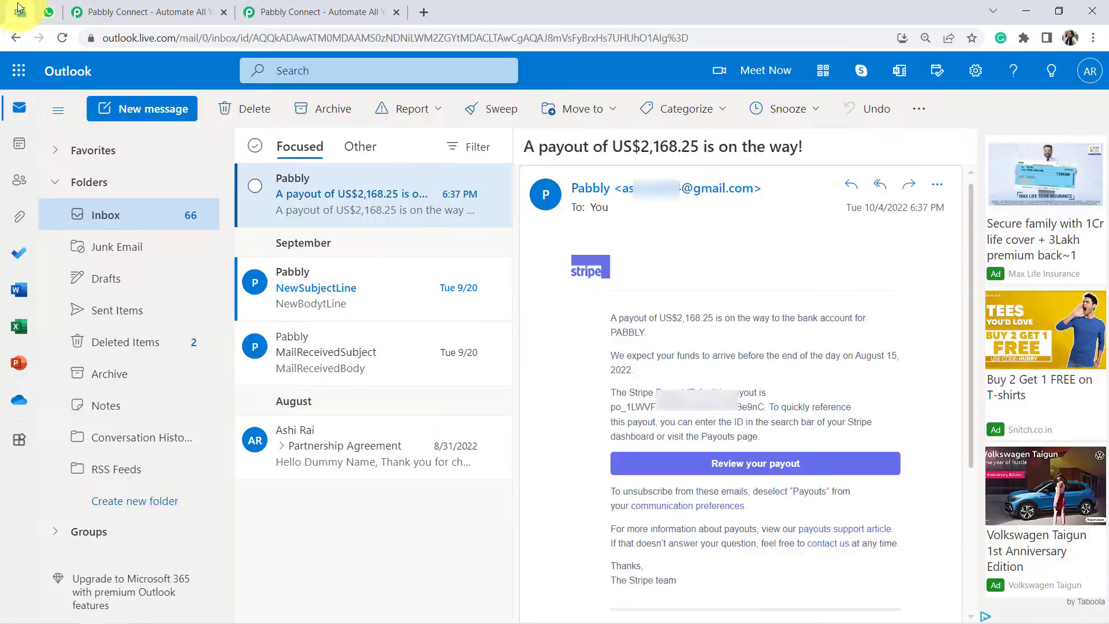
click(51, 12)
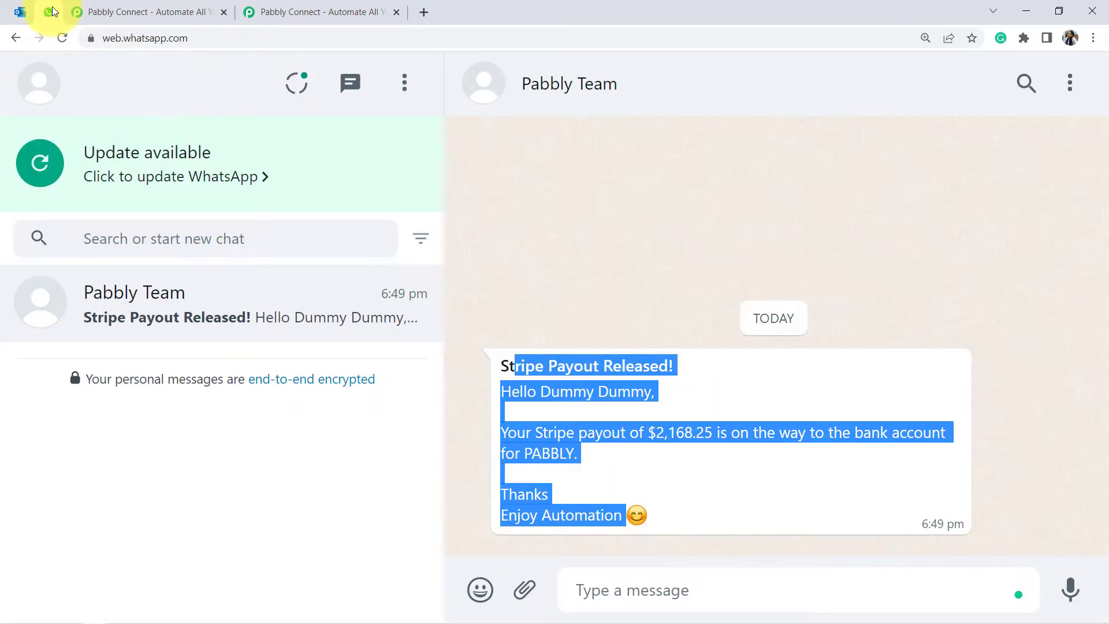
- Switch to the Pabbly Connect website, sign in, and open the Pabbly Connect dashboard from the account's apps
click(159, 10)
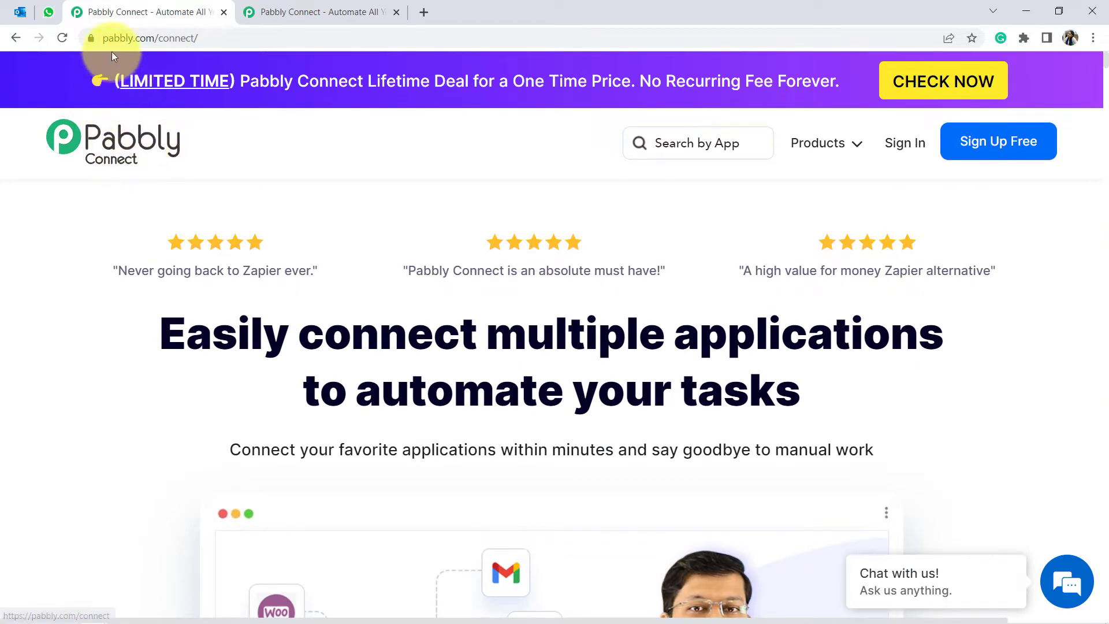
drag(113, 37, 221, 39)
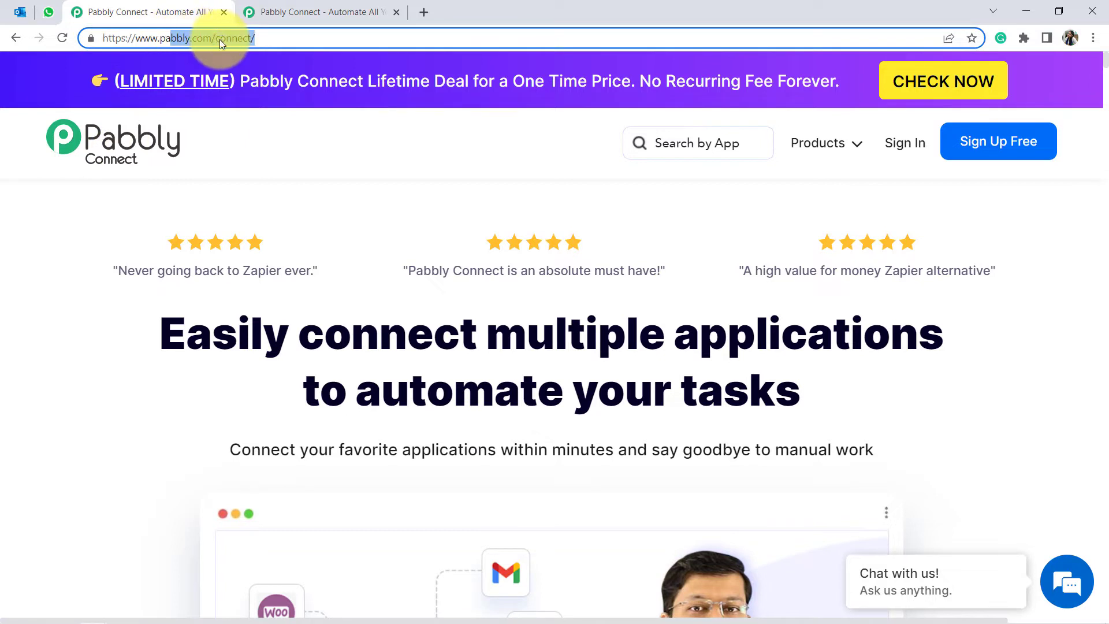
click(249, 39)
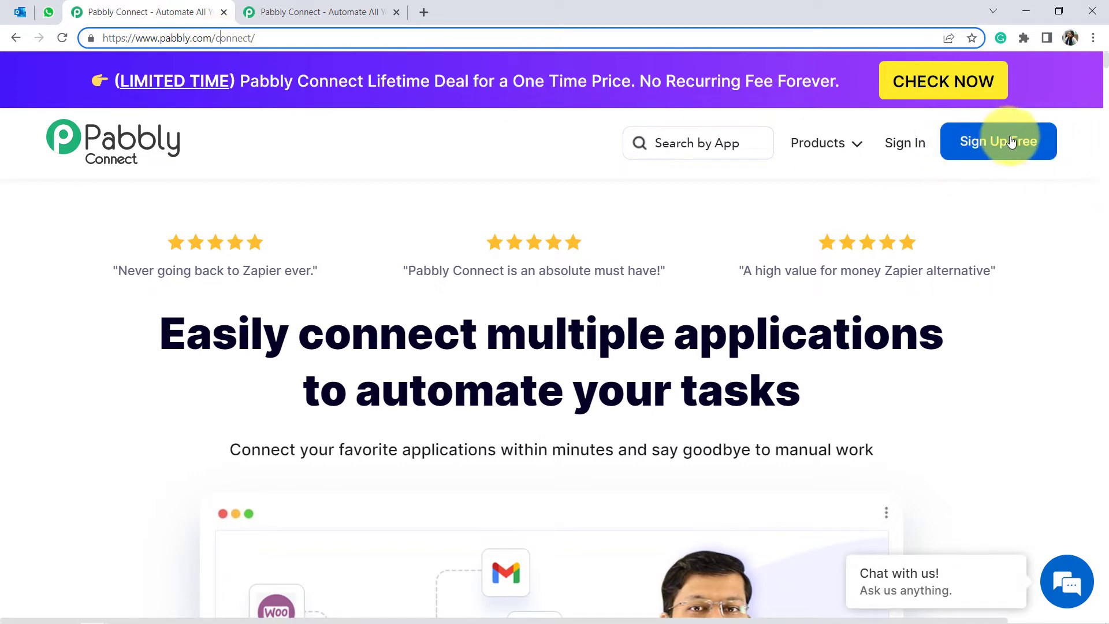
click(899, 148)
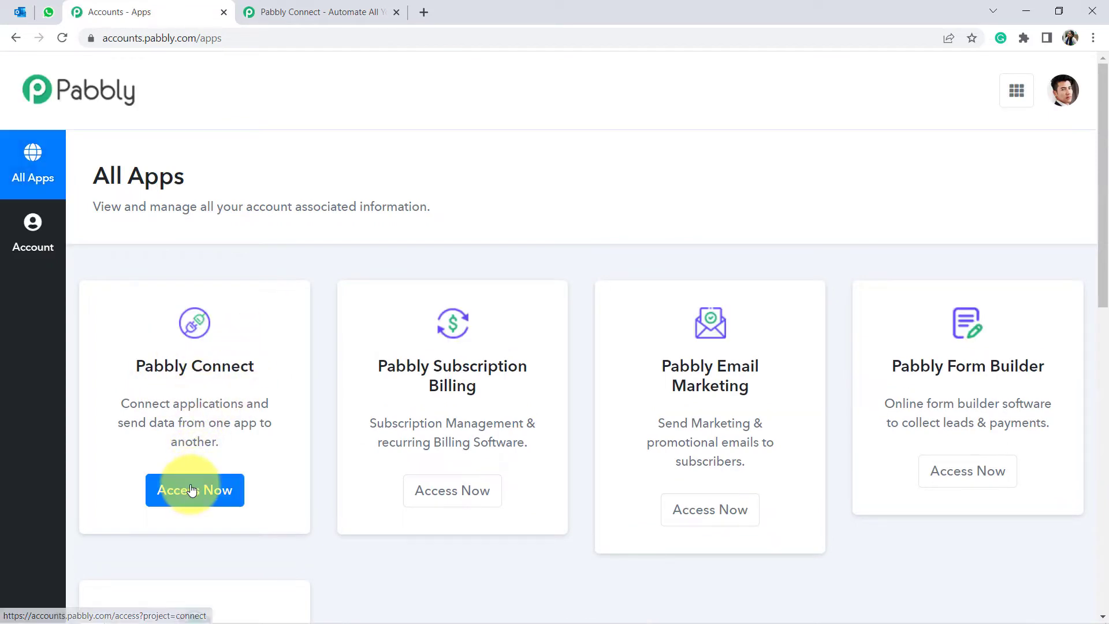
click(192, 490)
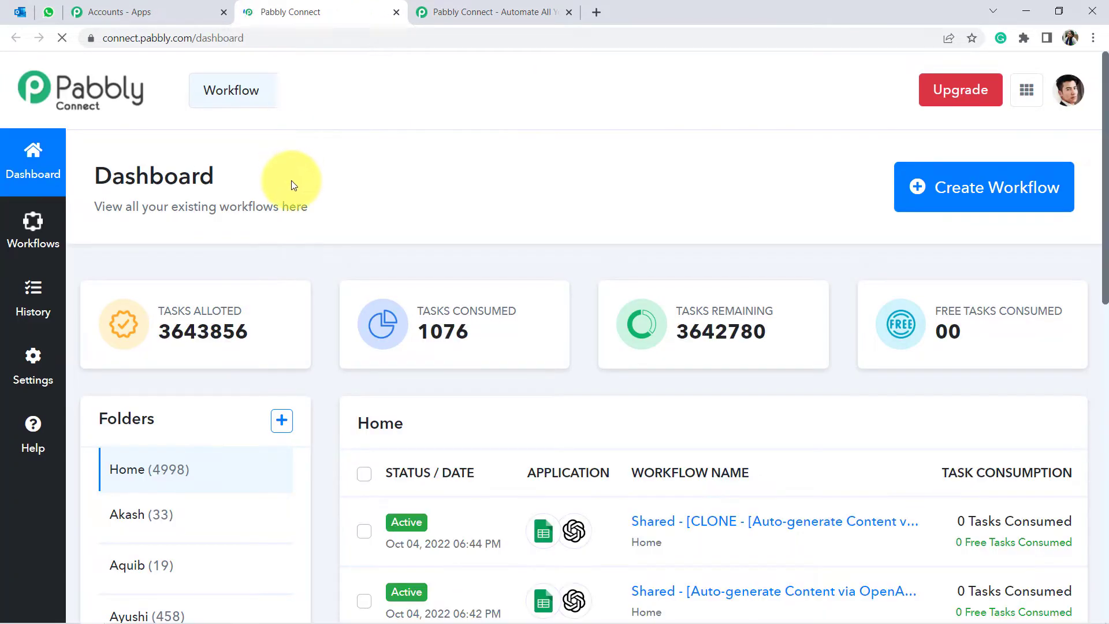
drag(107, 177, 219, 178)
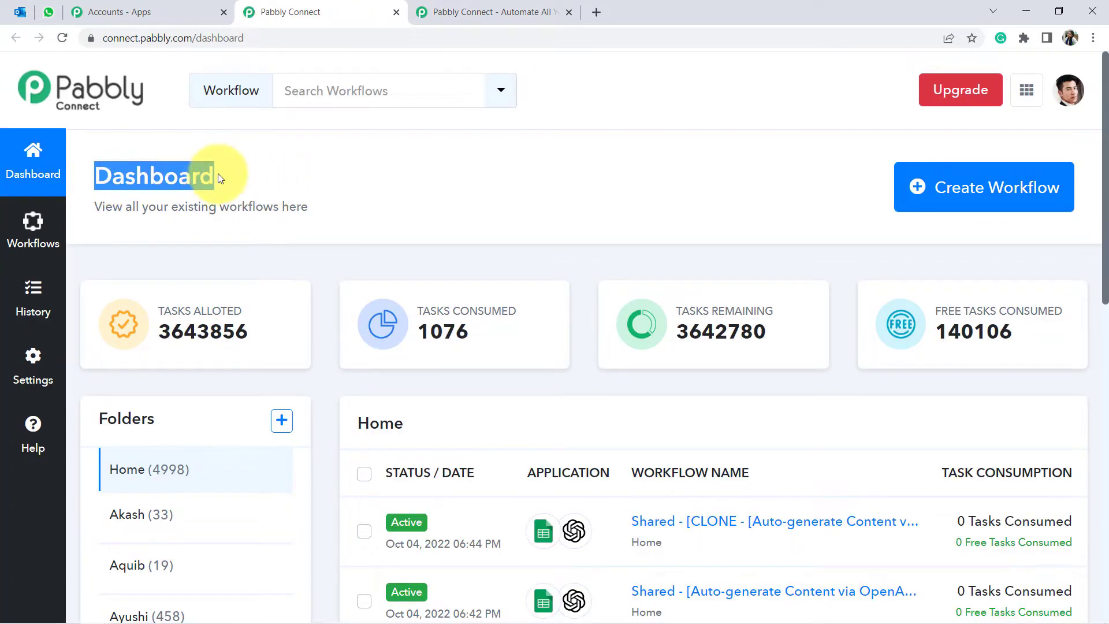
- Create a workflow named "Get Notified on WhatsApp about Specific Emails"
click(984, 192)
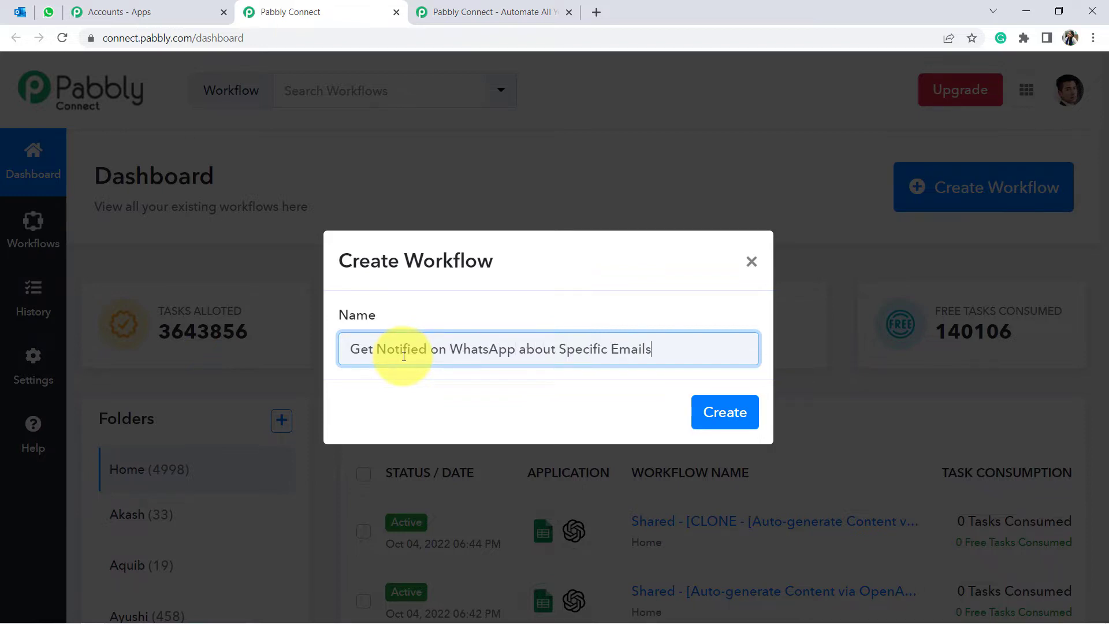
key(ctrl+a)
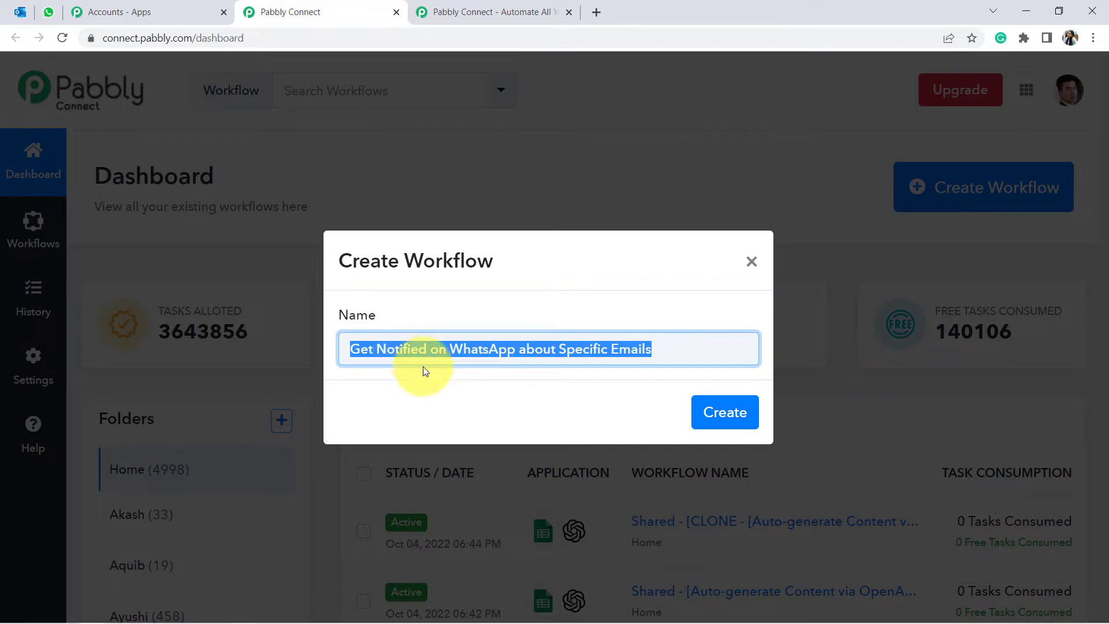
click(728, 418)
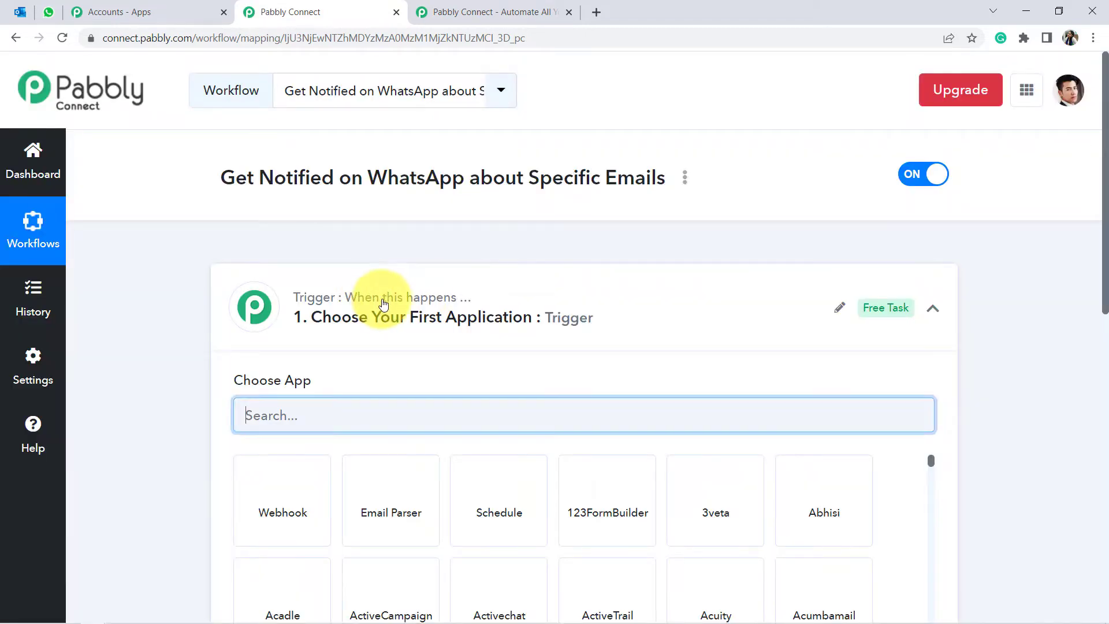
click(395, 295)
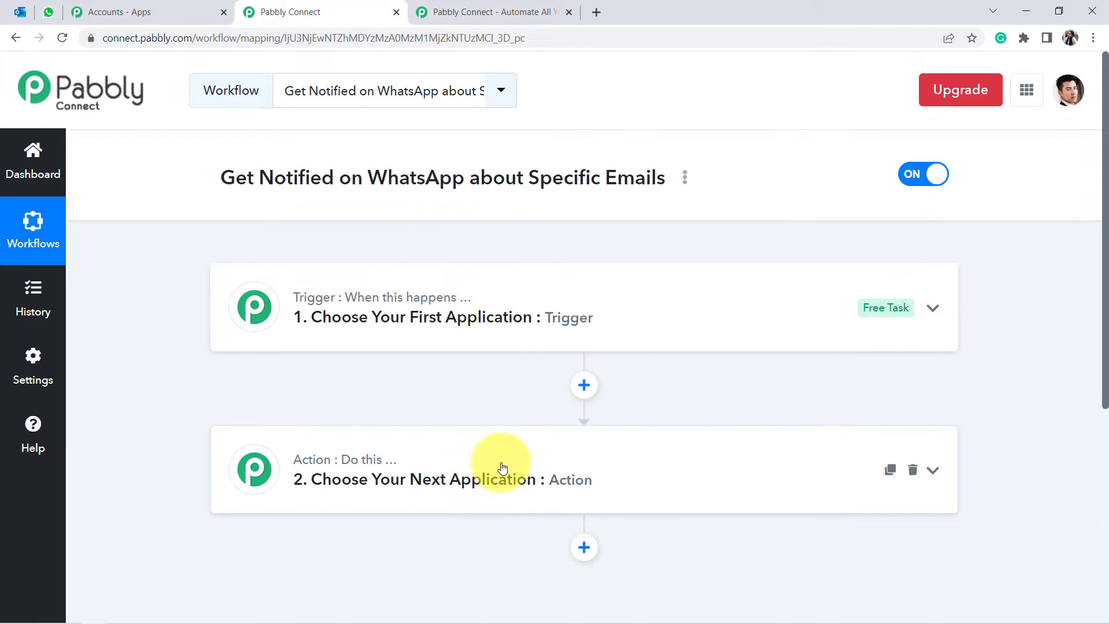
mouse_move(181, 192)
mouse_down()
mouse_move(675, 189)
mouse_move(626, 257)
mouse_up()
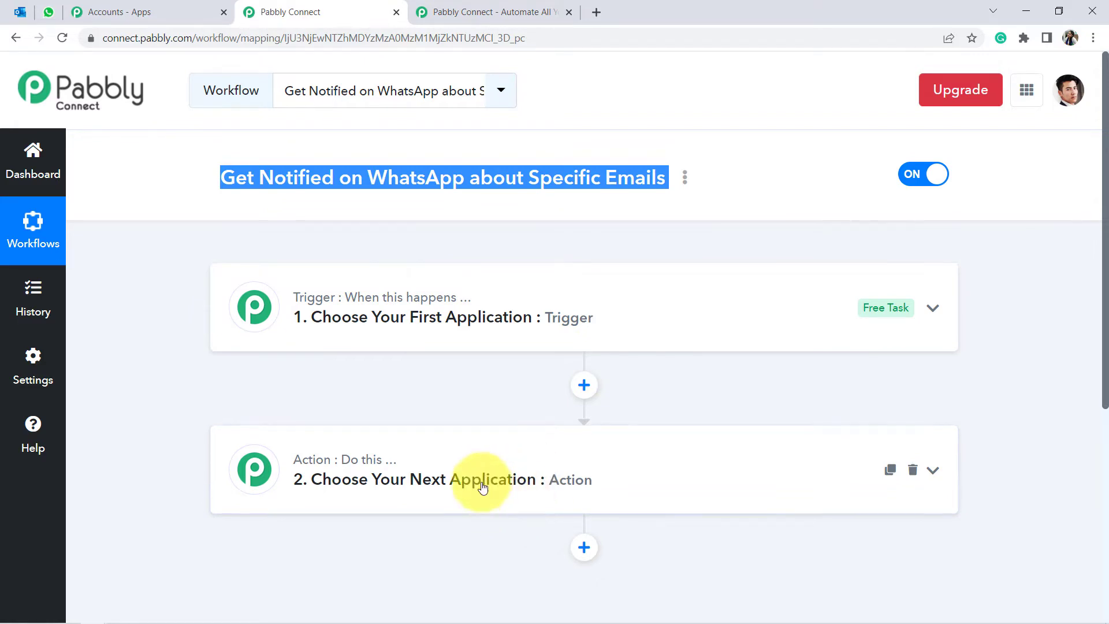
- Set the workflow's trigger application to Microsoft Office 365 with New Mail as the trigger event
click(478, 327)
click(258, 419)
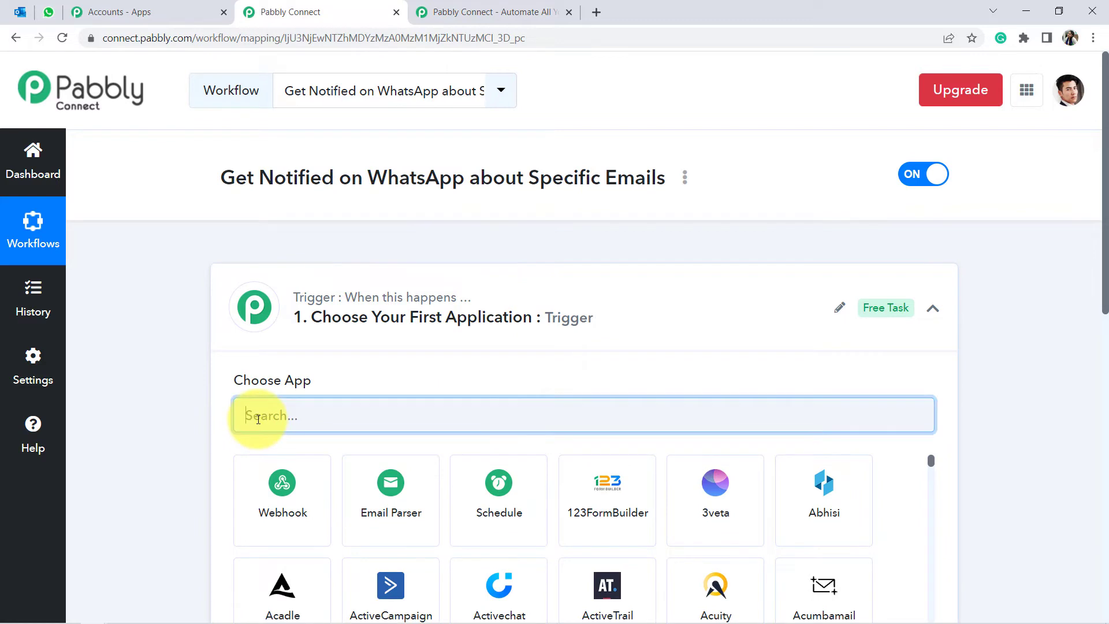
text(mi)
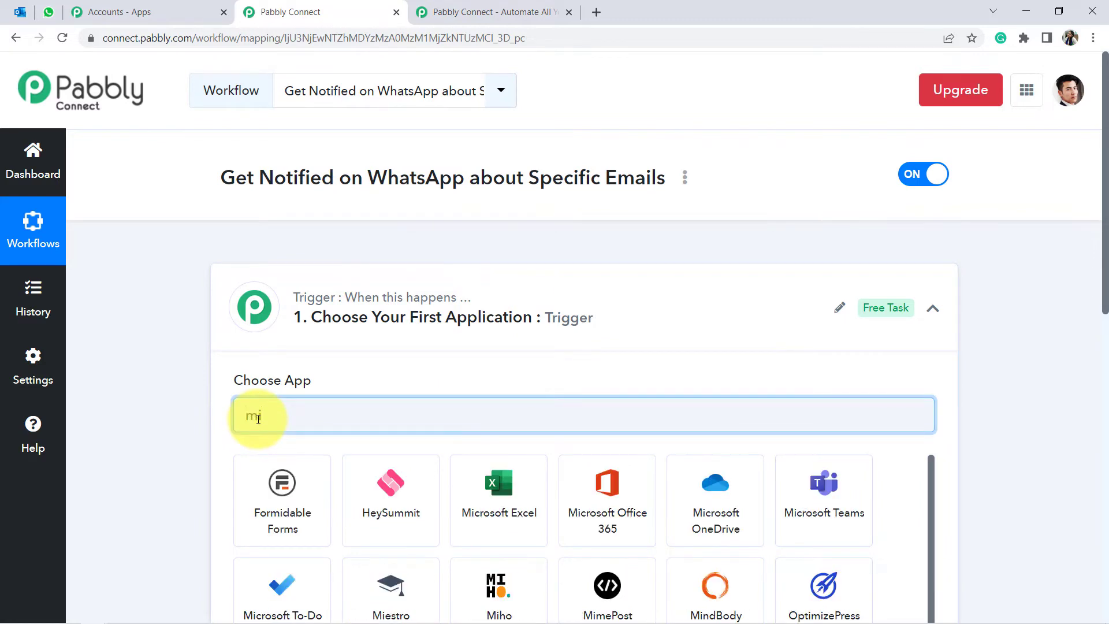
text(cro)
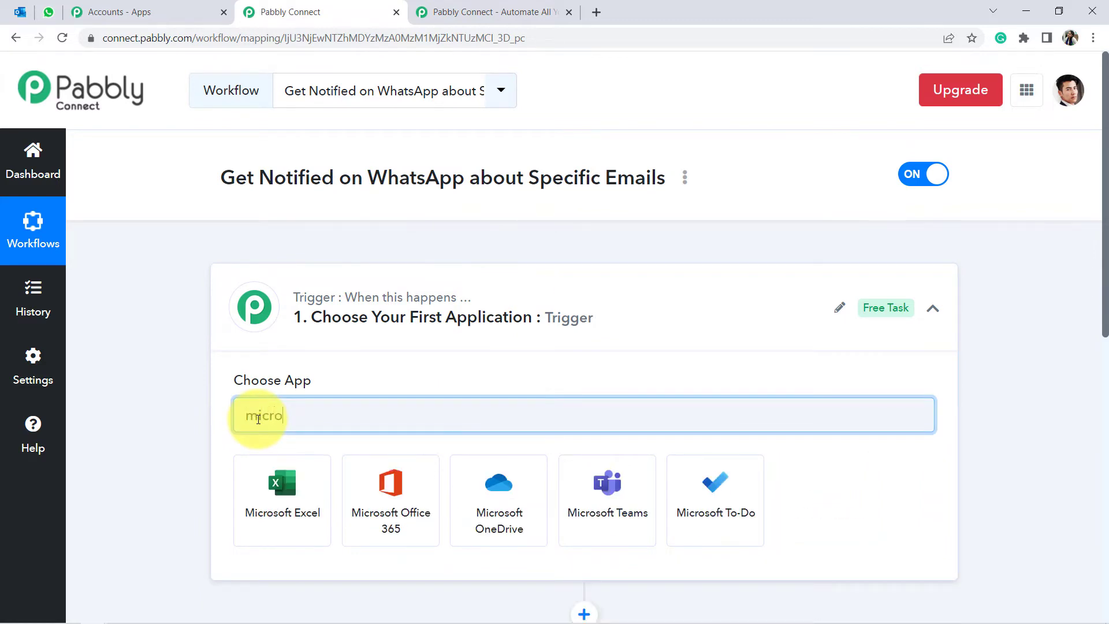
click(390, 503)
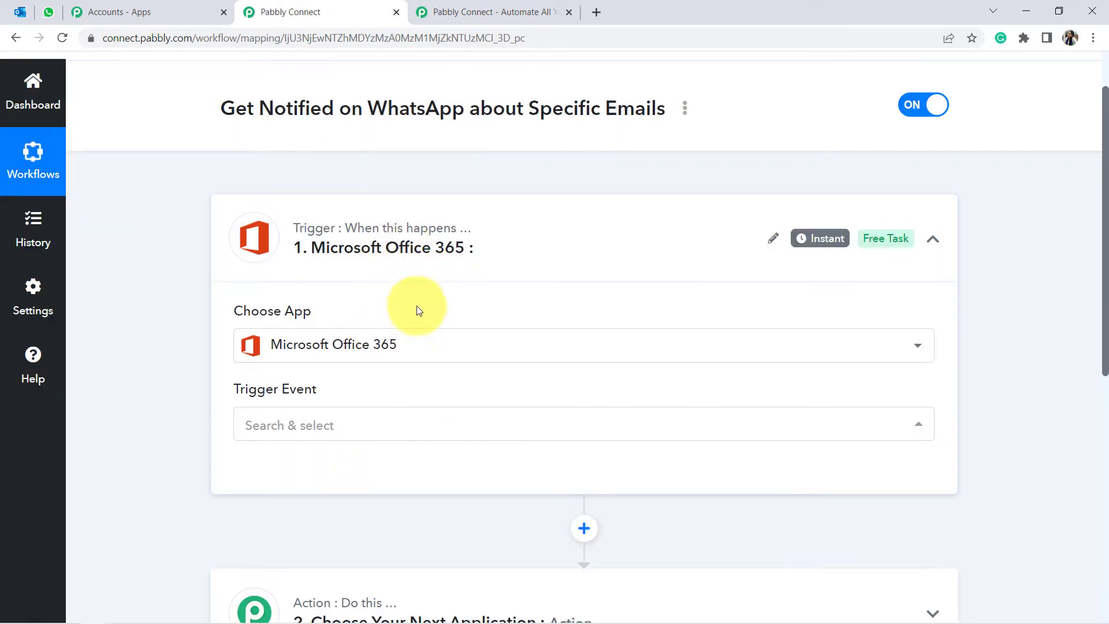
click(278, 437)
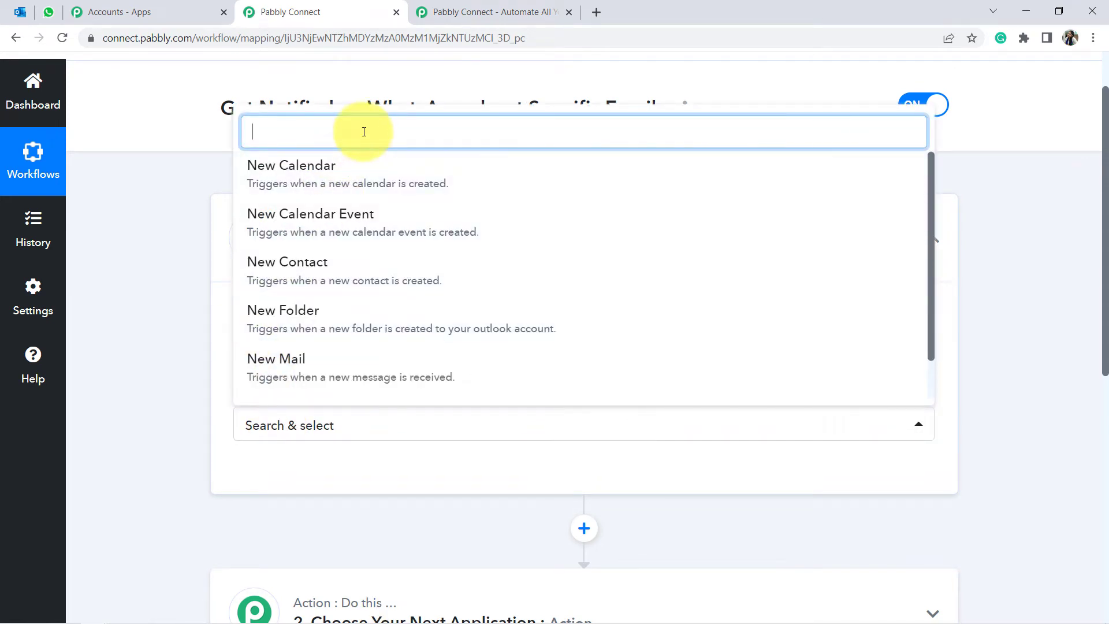
click(277, 365)
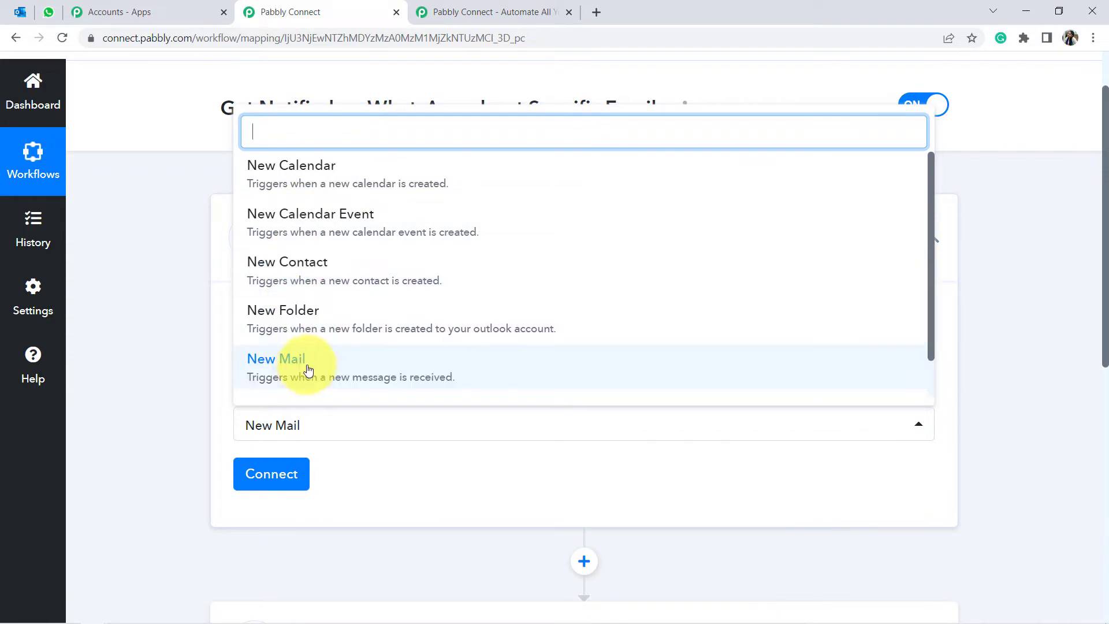
- Add a new Microsoft Office 365 connection for the trigger and authorise Pabbly Connect to access the account
click(273, 484)
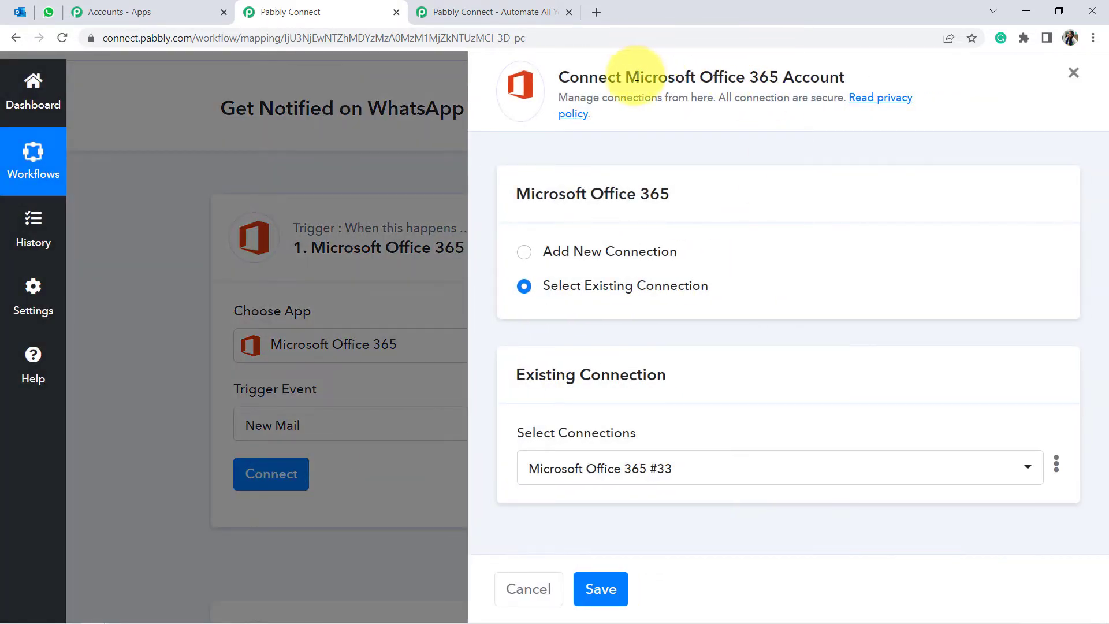
drag(642, 77, 839, 77)
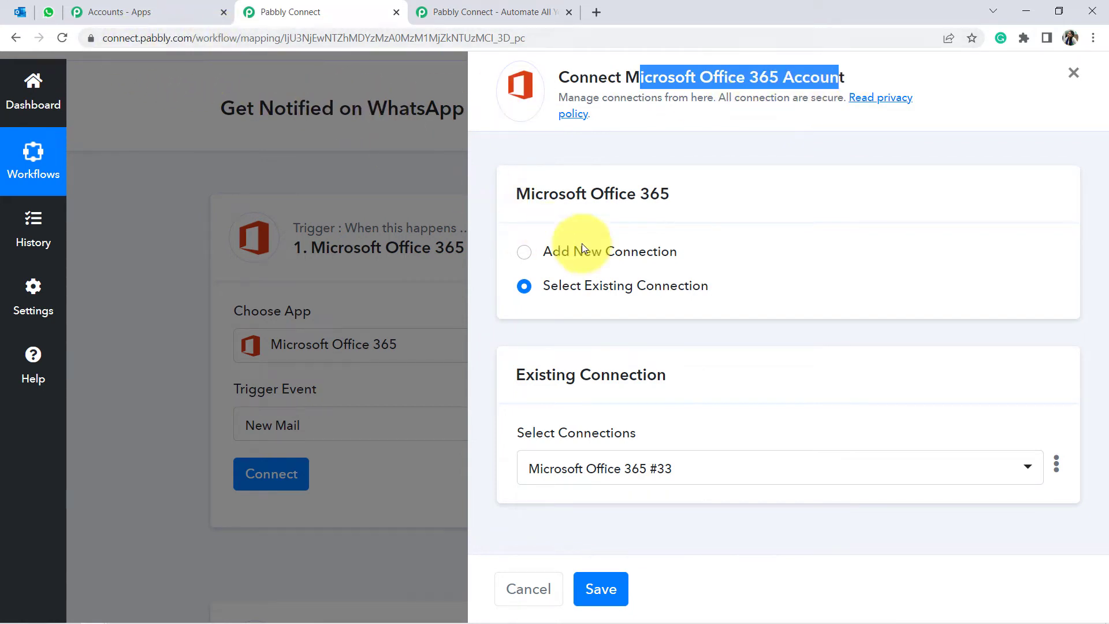
click(594, 252)
click(593, 435)
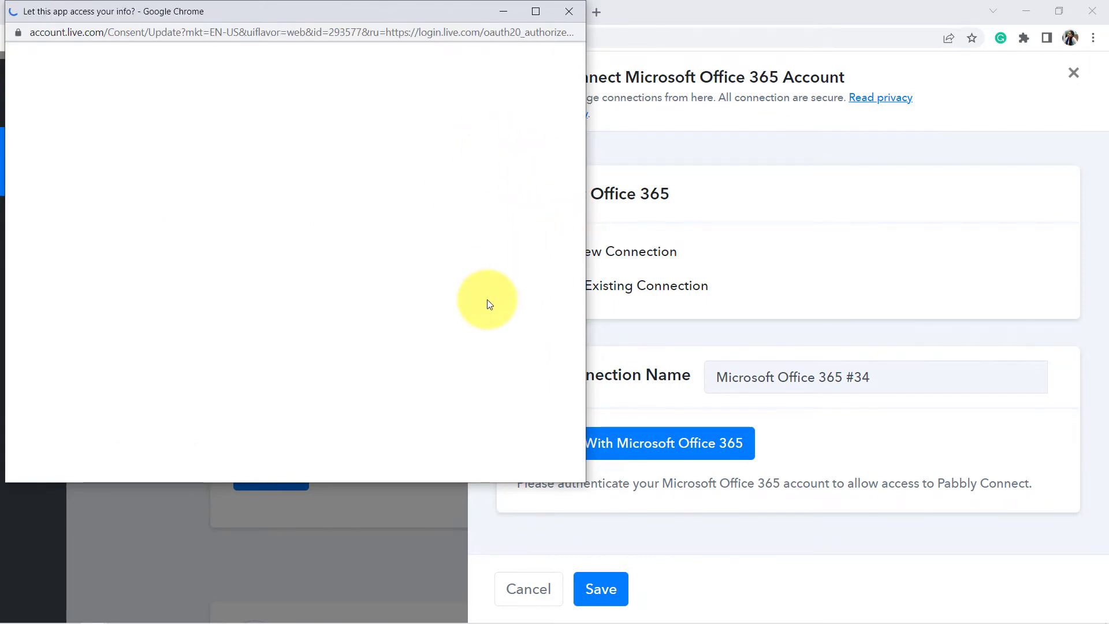
drag(580, 196, 511, 529)
click(401, 542)
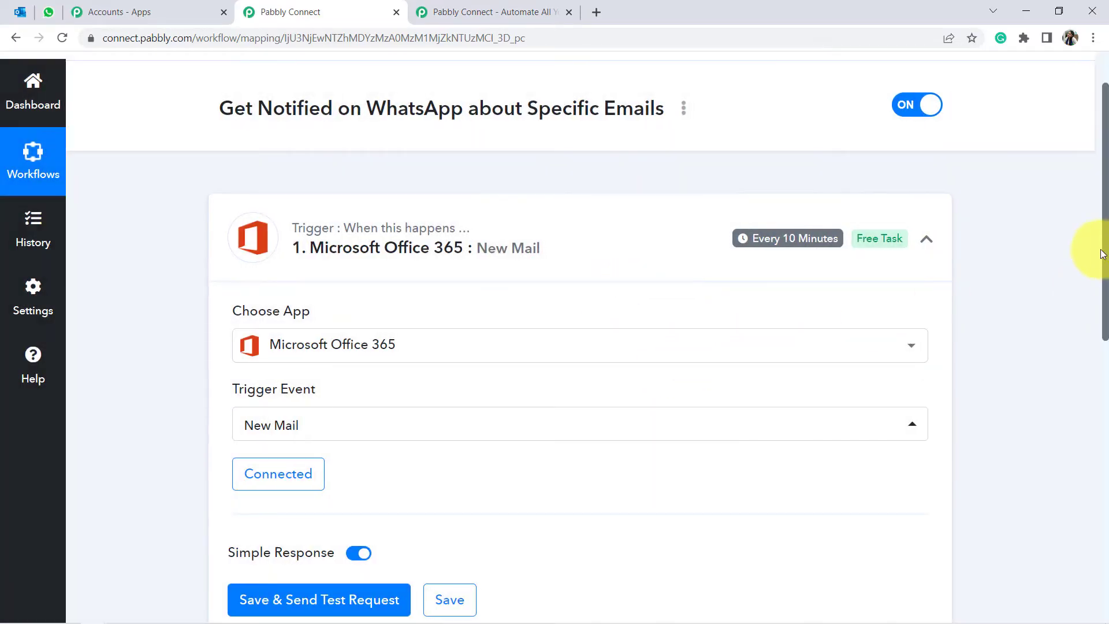
drag(1107, 265, 1098, 368)
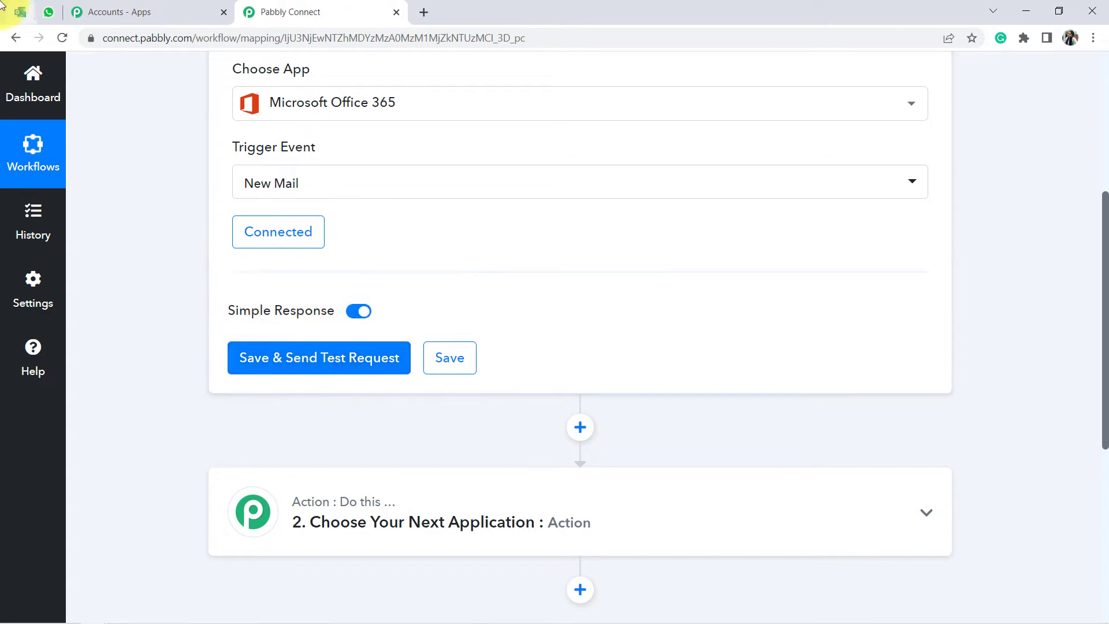
- Check the payout email in Outlook and return to Pabbly Connect to save the New Mail trigger and send a test request
click(18, 10)
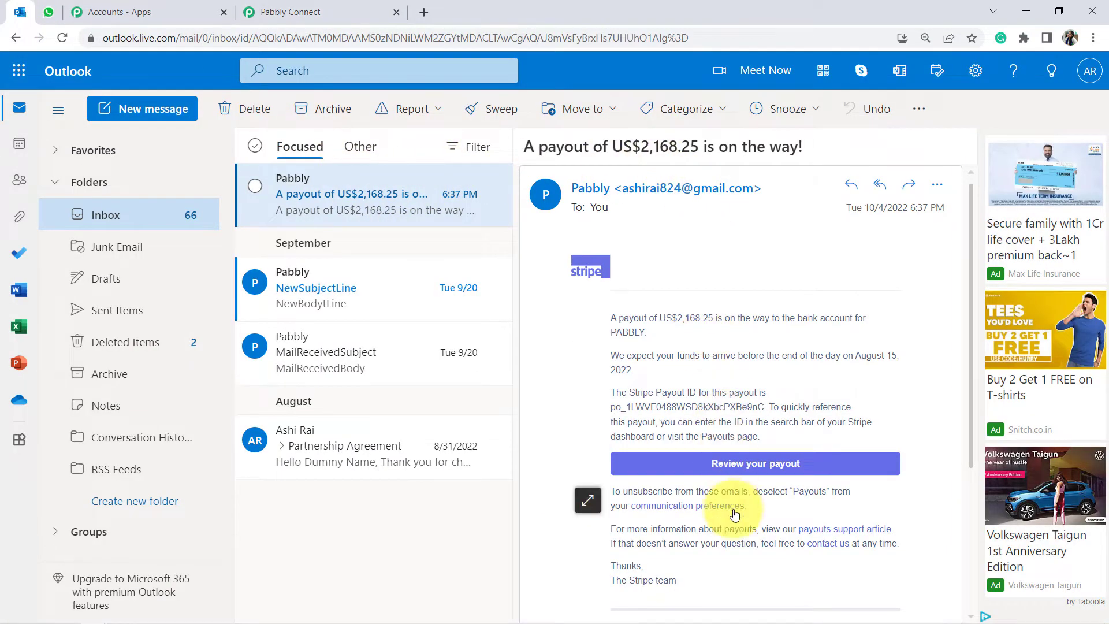
click(257, 11)
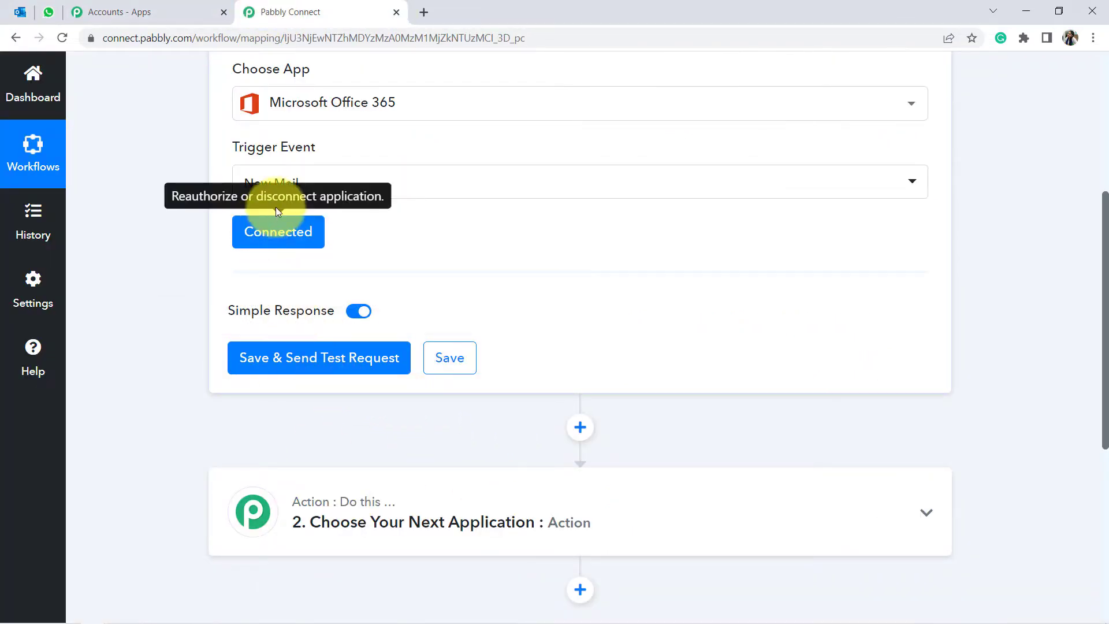
click(331, 362)
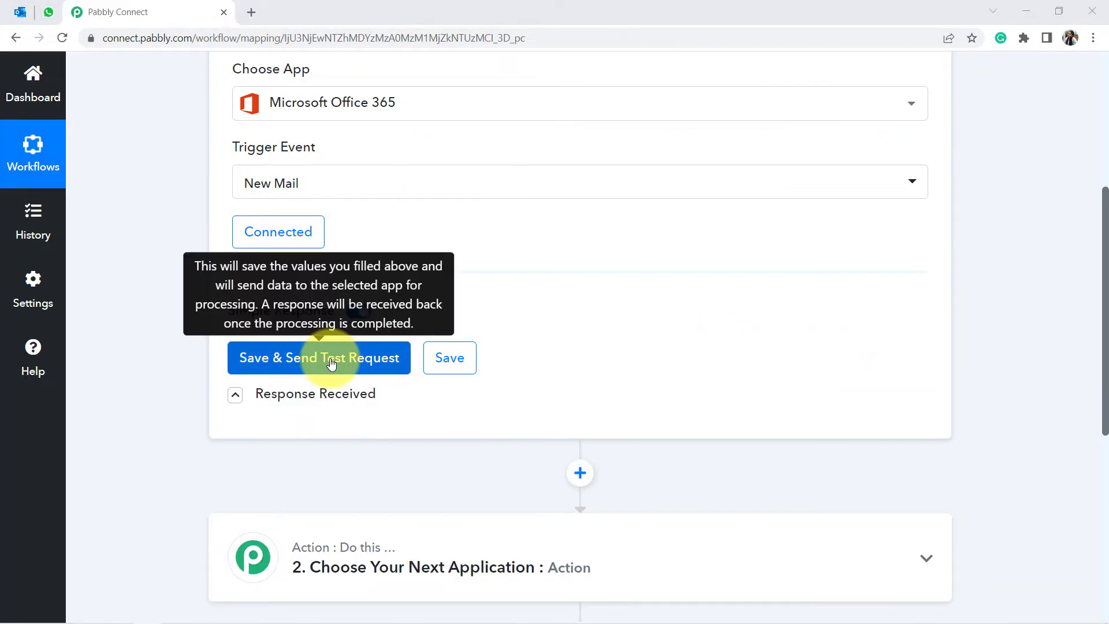
click(369, 361)
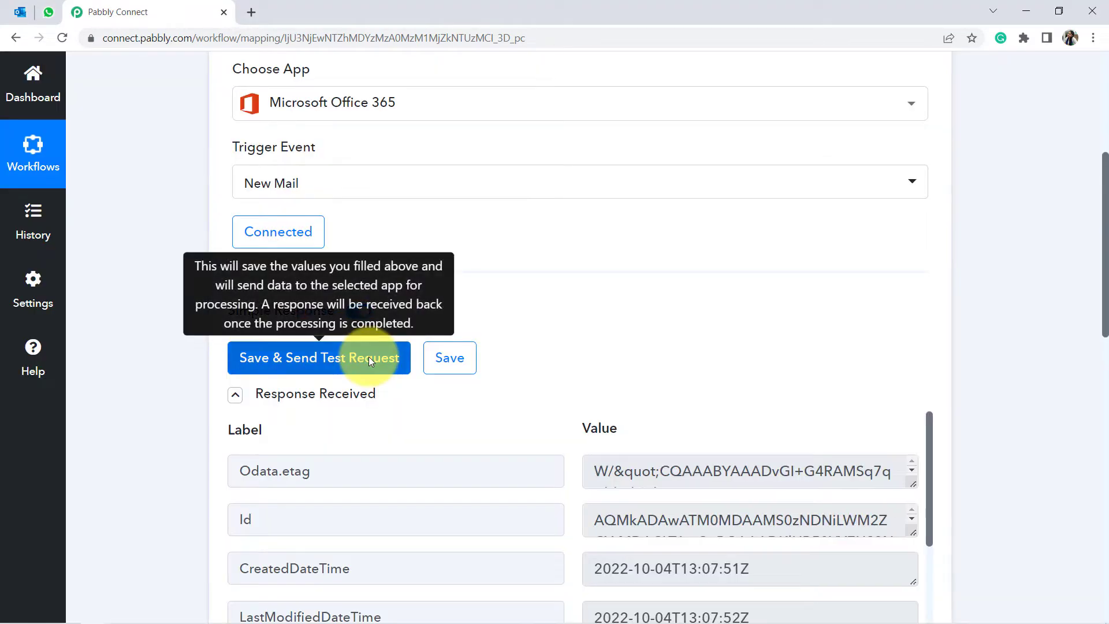
- Examine the date and Subject fields in the trigger response and compare the subject with the payout email in Outlook
drag(1106, 285, 1092, 375)
drag(287, 295, 335, 297)
drag(620, 297, 695, 307)
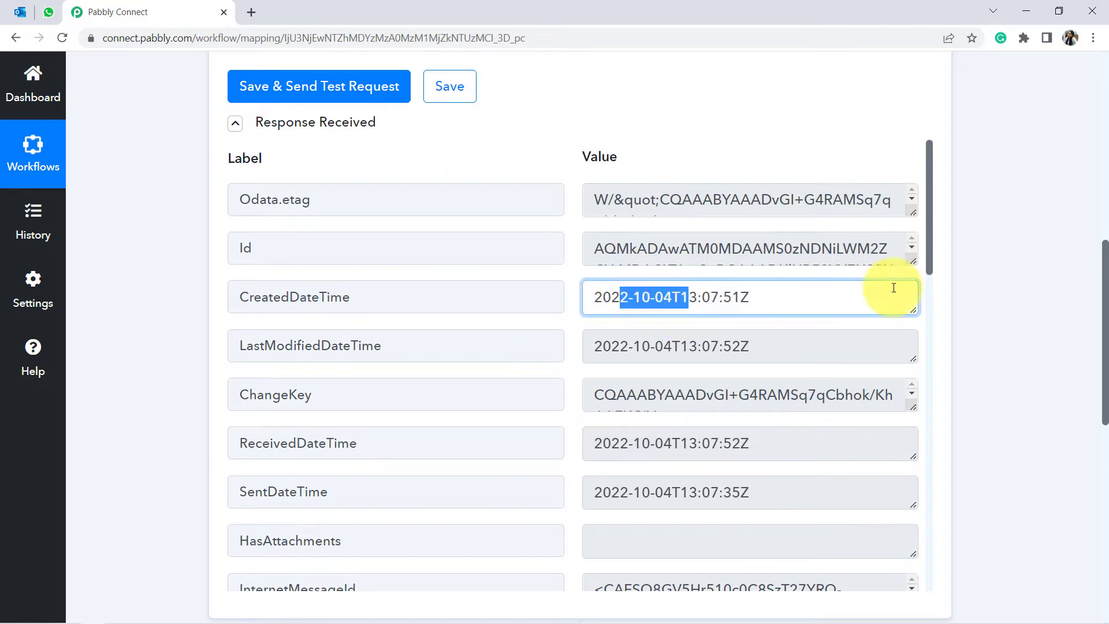
drag(928, 259, 928, 342)
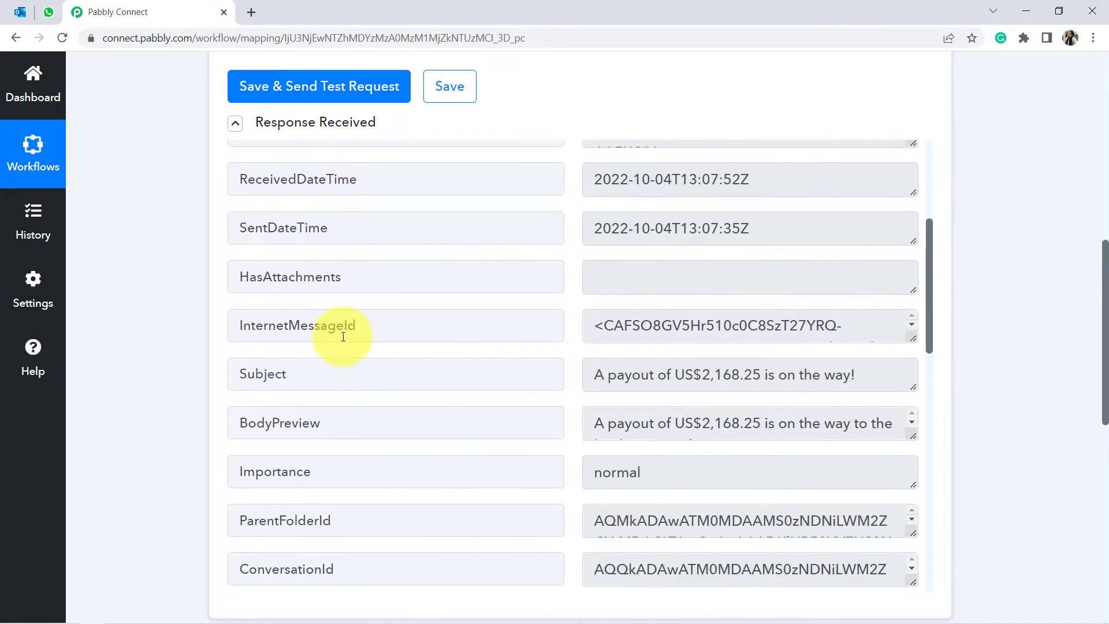
drag(269, 375, 291, 375)
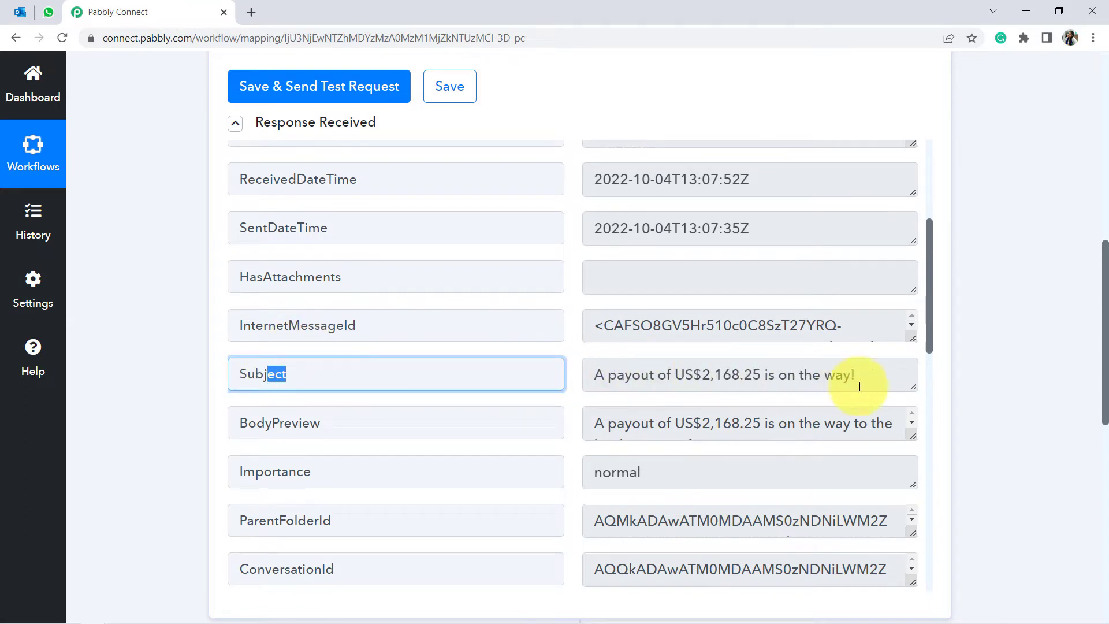
drag(915, 386, 915, 424)
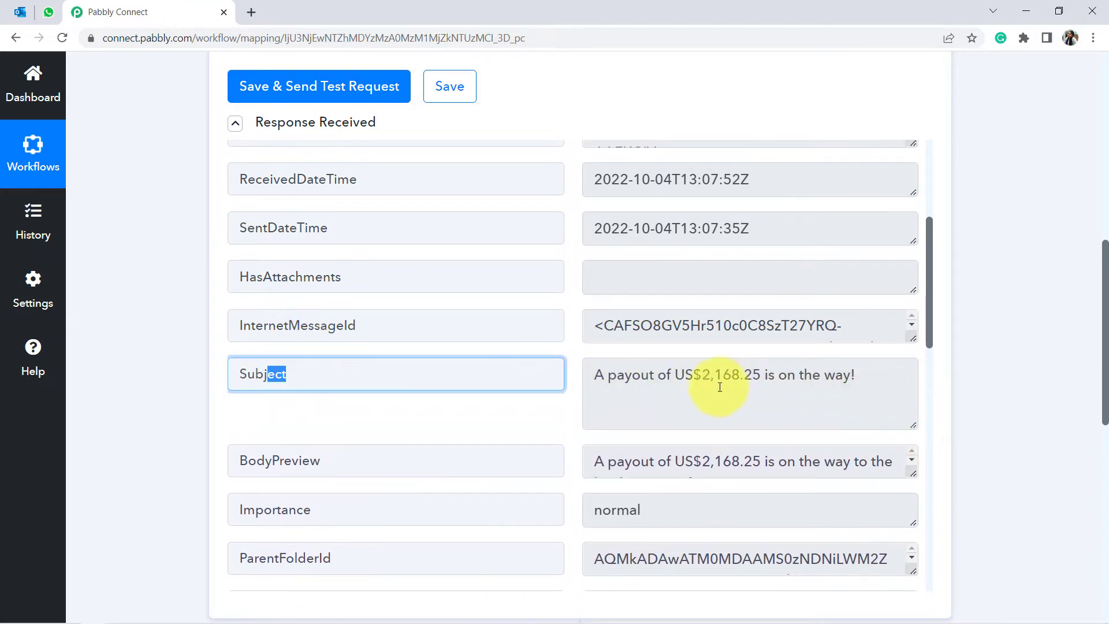
drag(694, 377, 844, 378)
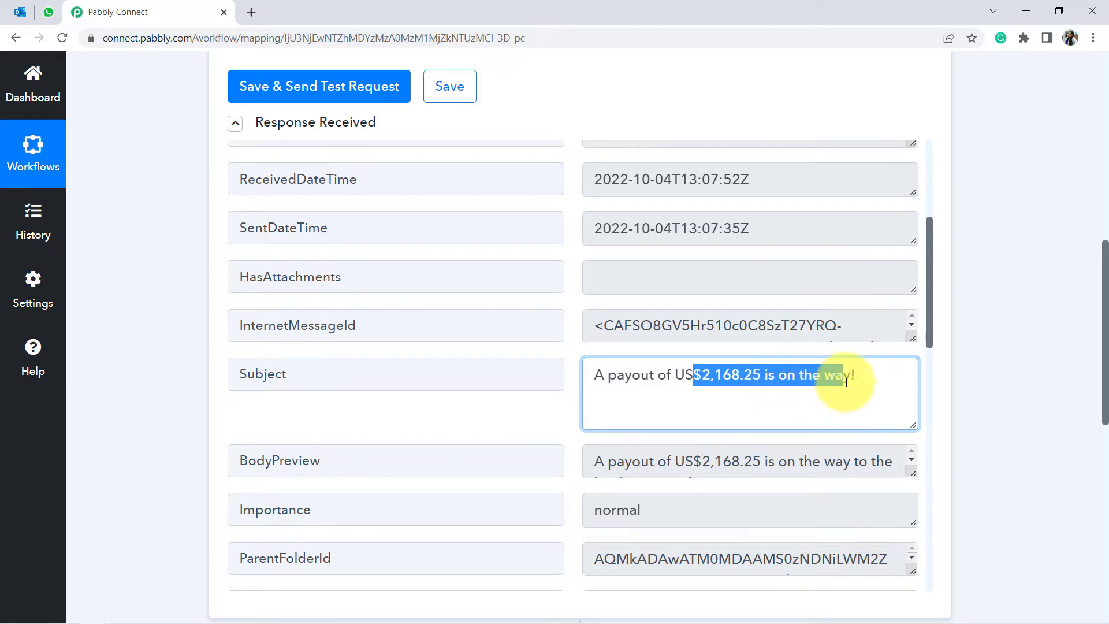
click(20, 12)
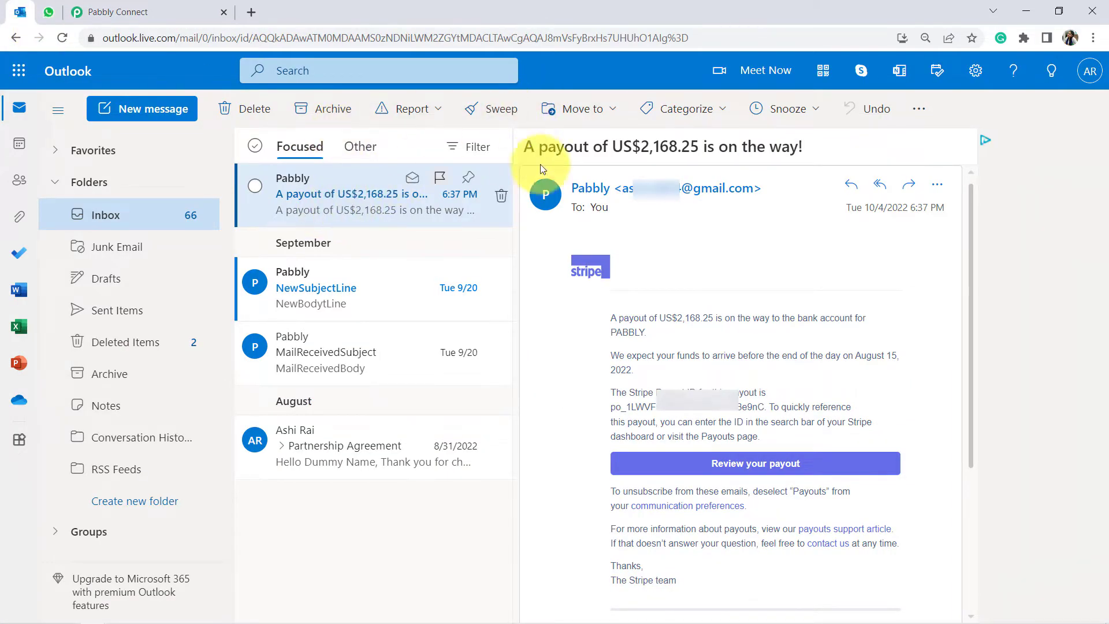
drag(547, 154, 799, 163)
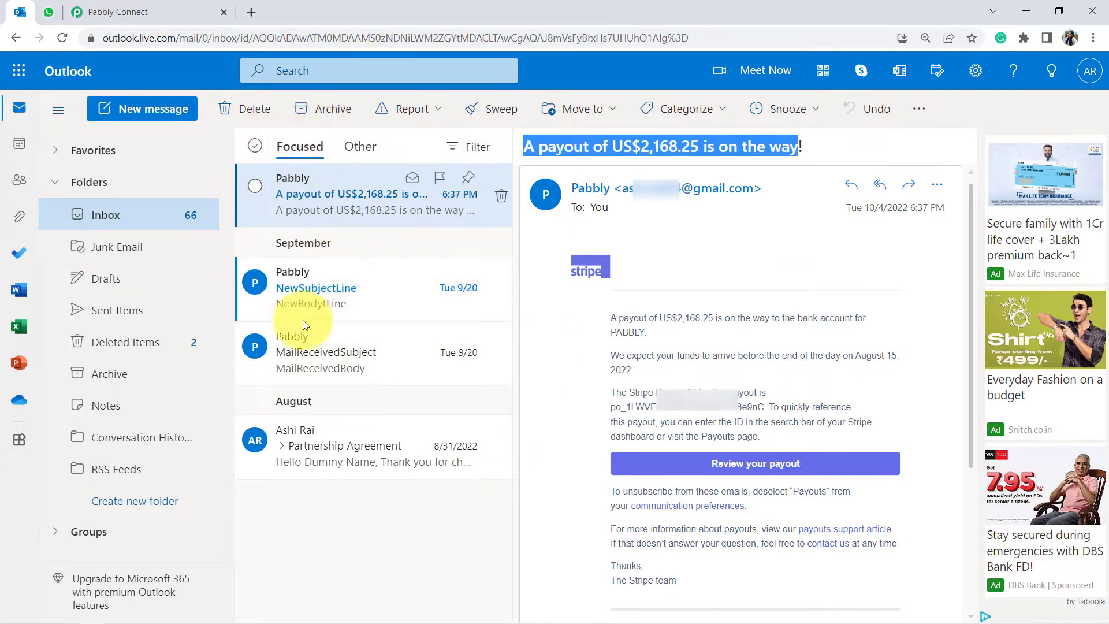
click(206, 12)
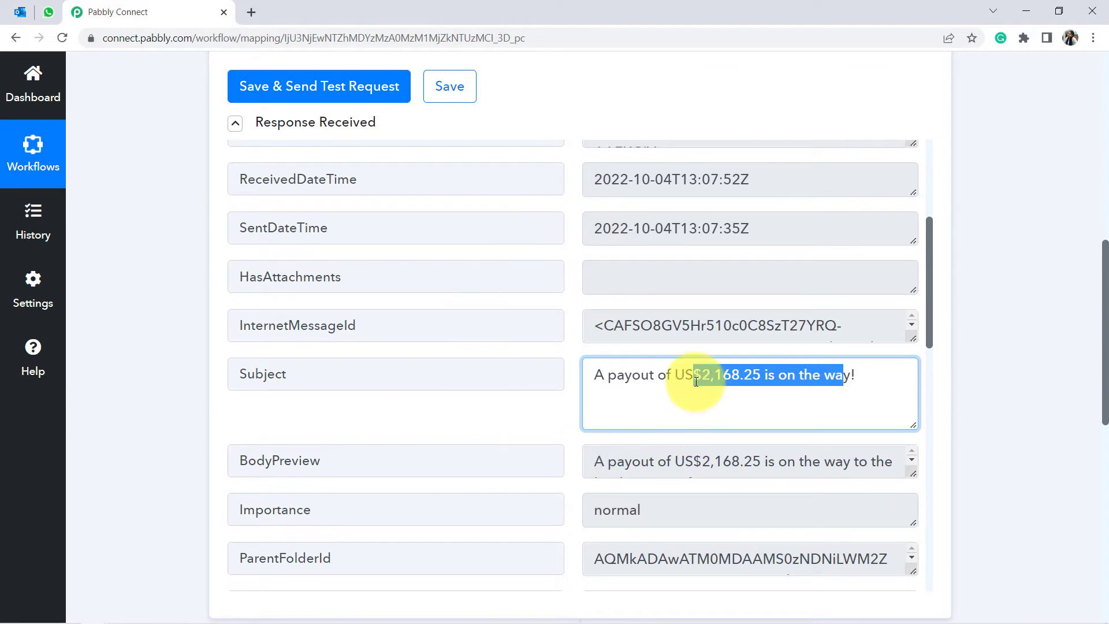
- Review the received email subject and set the workflow's second step to the Filter application
drag(1101, 297, 1070, 421)
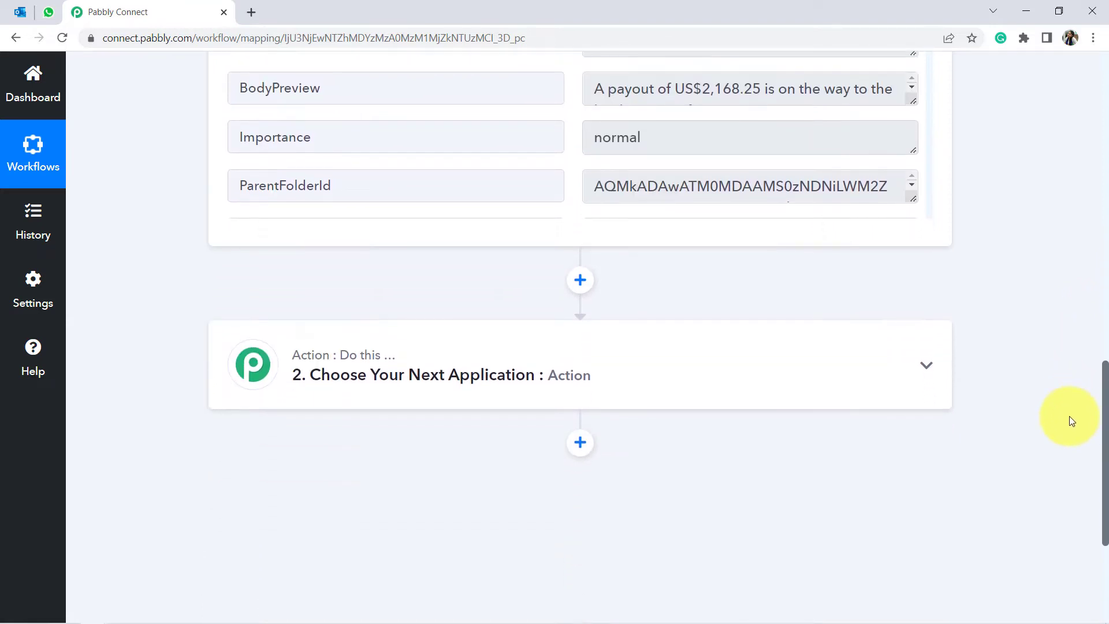
click(568, 358)
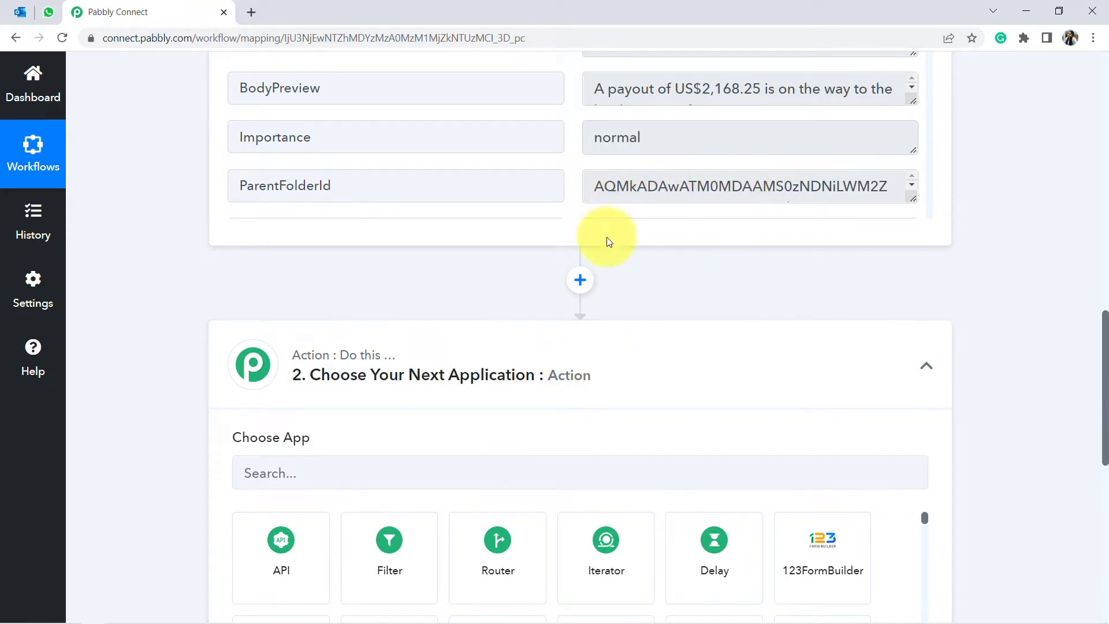
drag(1106, 376, 1089, 271)
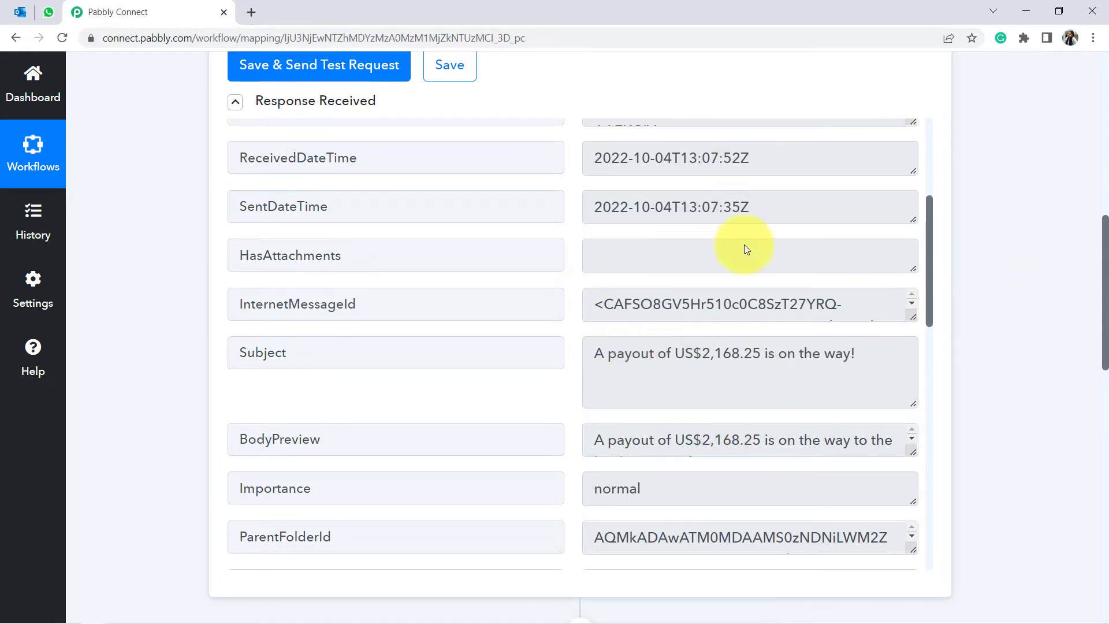
drag(619, 359, 575, 354)
click(852, 358)
click(646, 349)
key(ctrl+a)
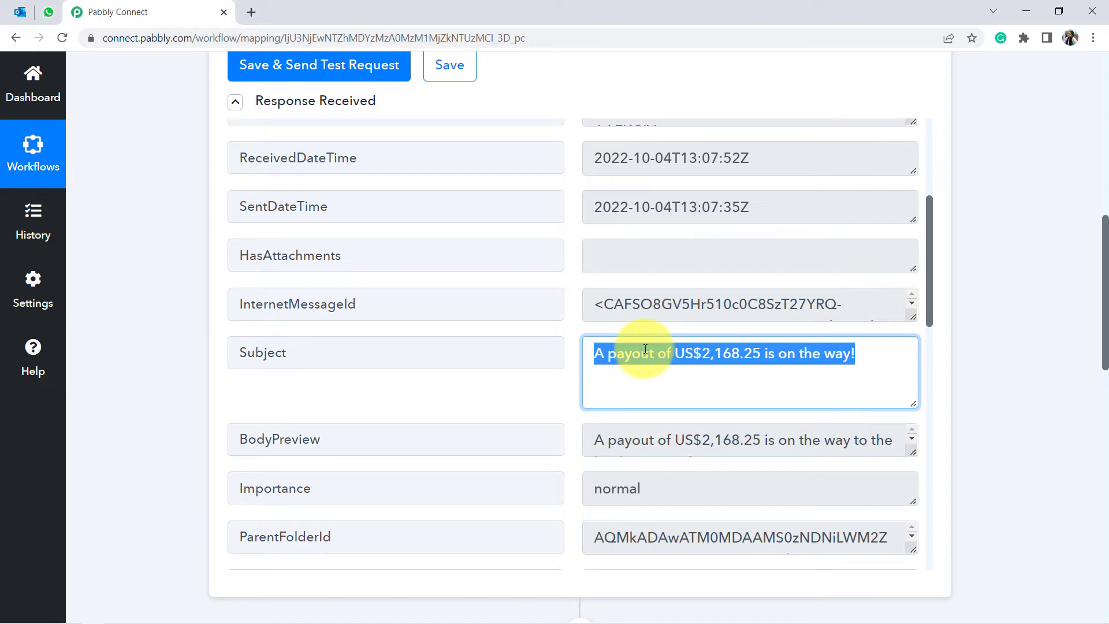
click(696, 360)
drag(1104, 310, 1102, 445)
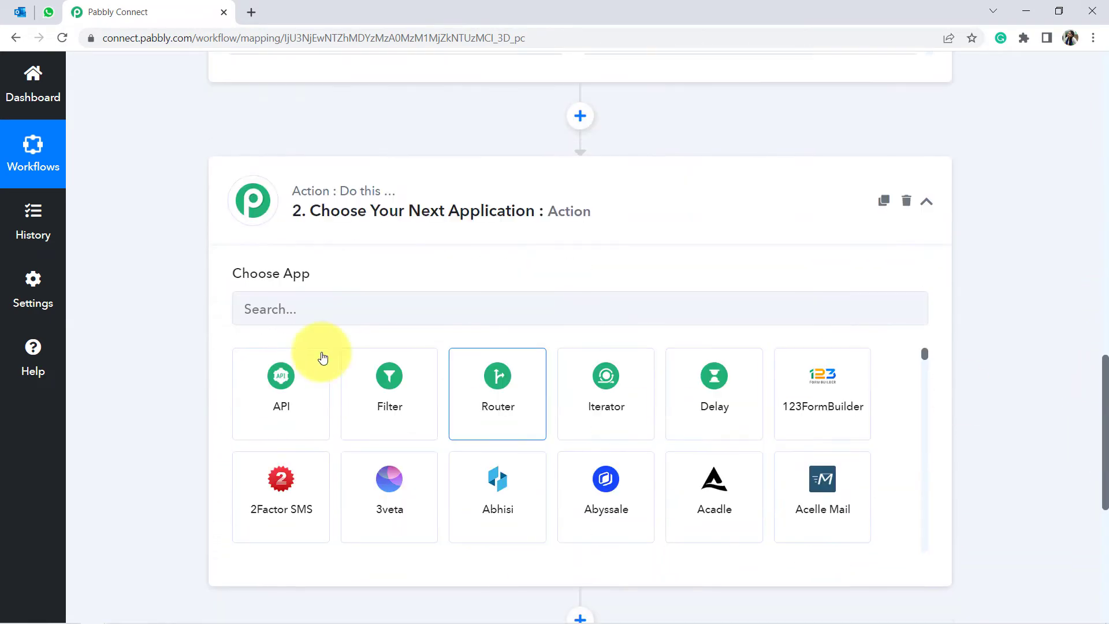
click(262, 312)
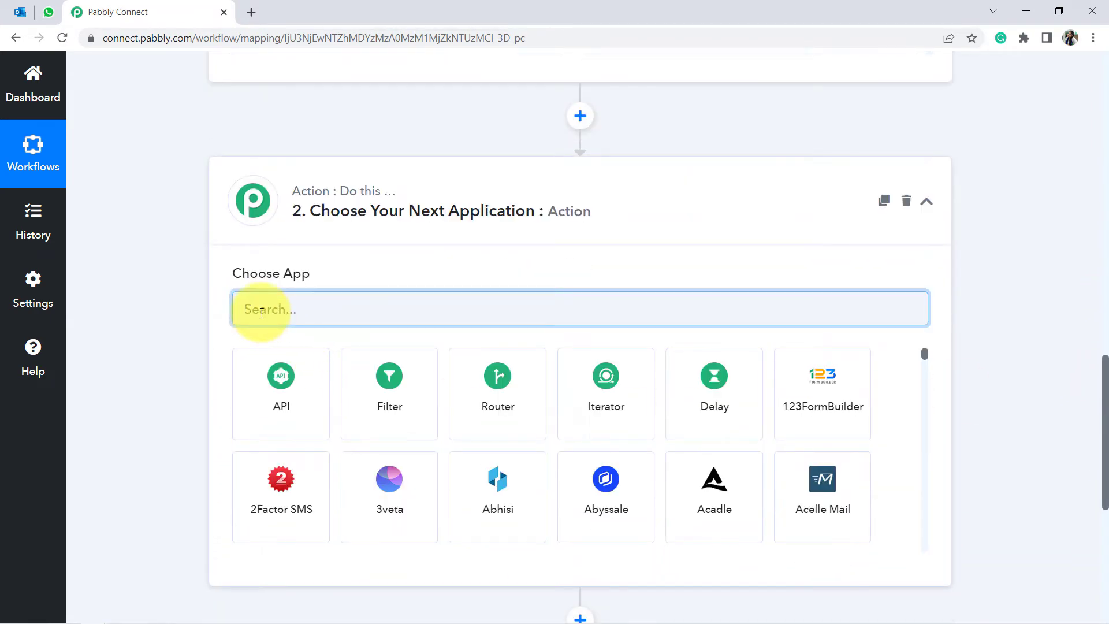
text(filter)
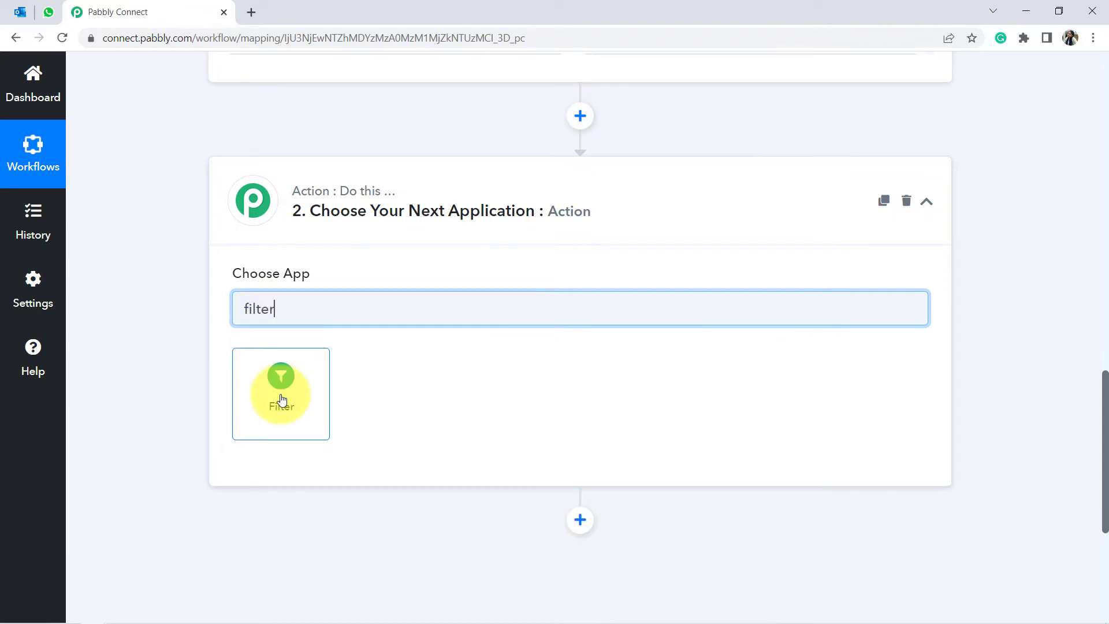
click(280, 393)
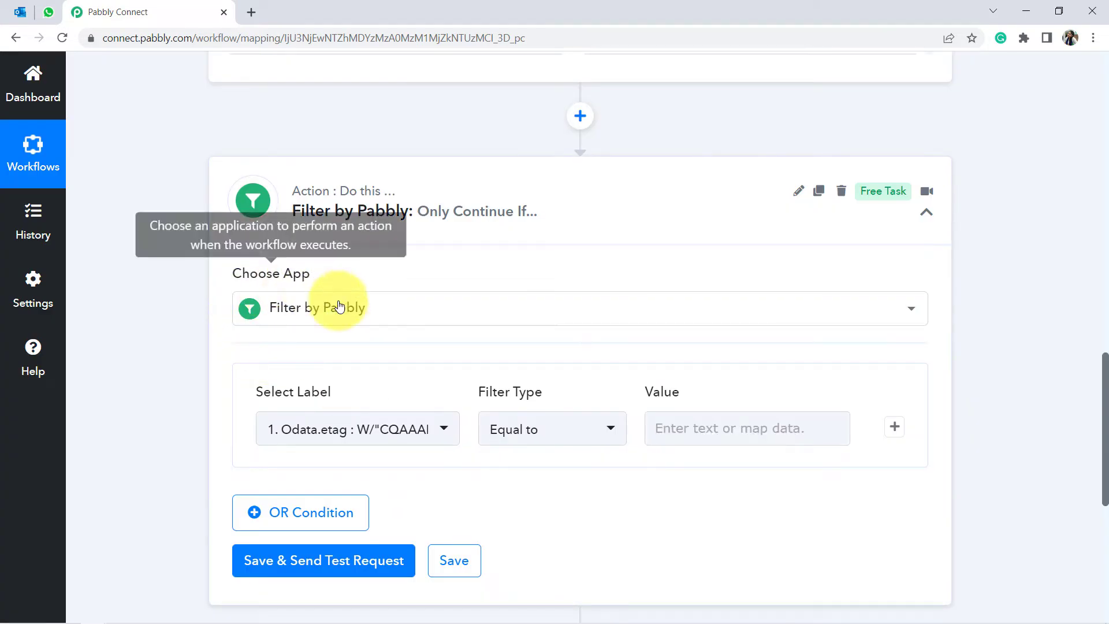
- Check the Subject field in the trigger response and set the filter condition's label to Subject from the New Mail trigger
drag(1106, 386, 1104, 408)
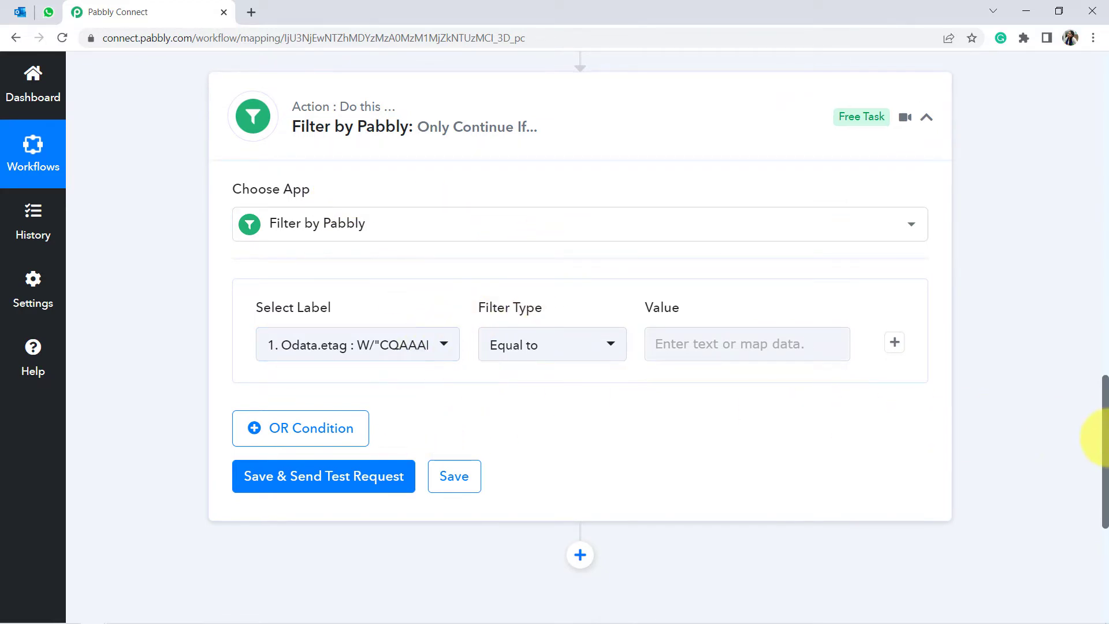
drag(1106, 448, 1106, 302)
click(299, 290)
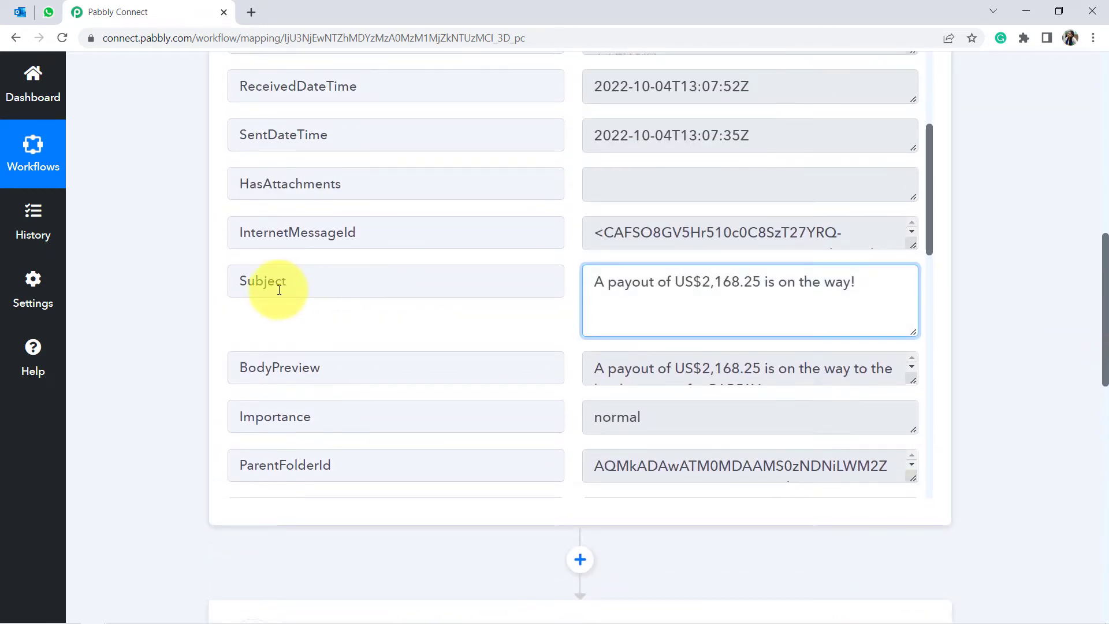
drag(251, 287, 403, 285)
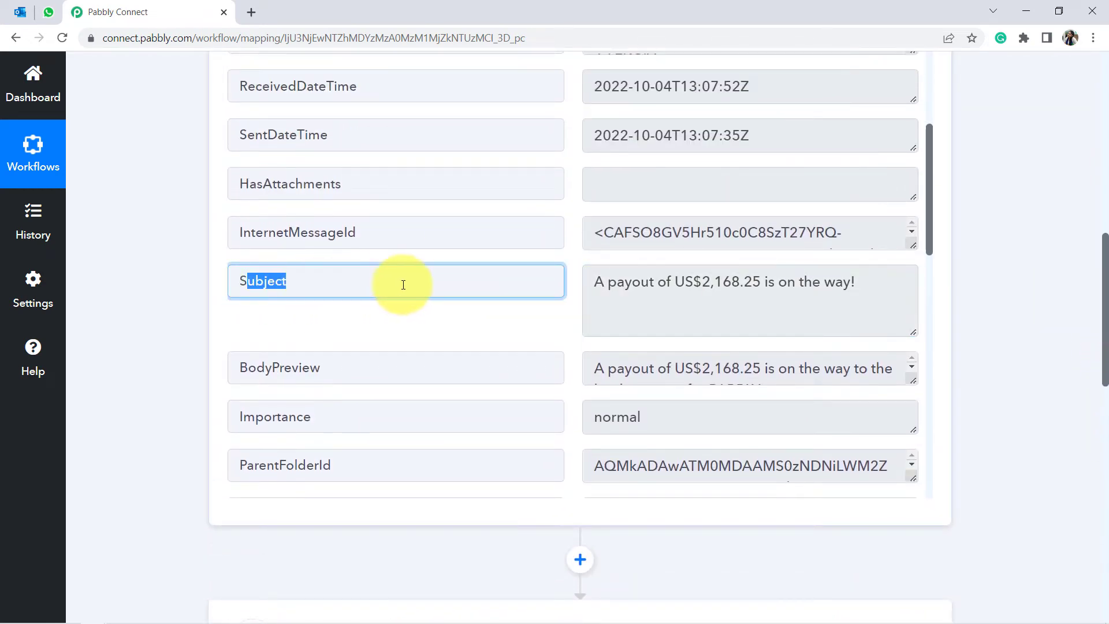
drag(620, 291, 844, 285)
drag(1107, 289, 1106, 435)
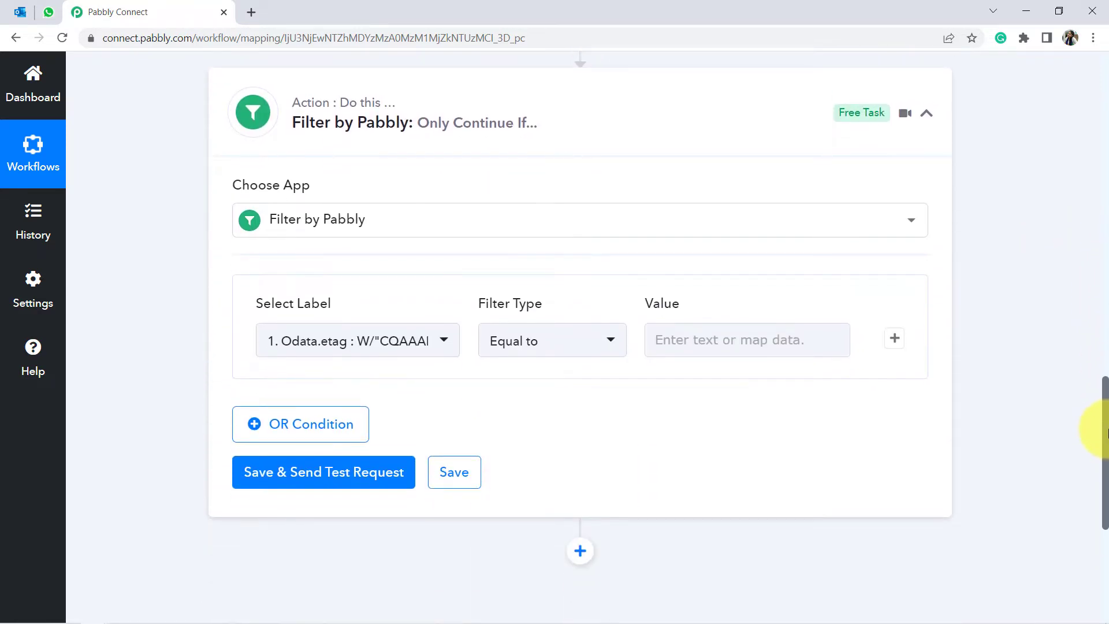
click(397, 343)
text(subje)
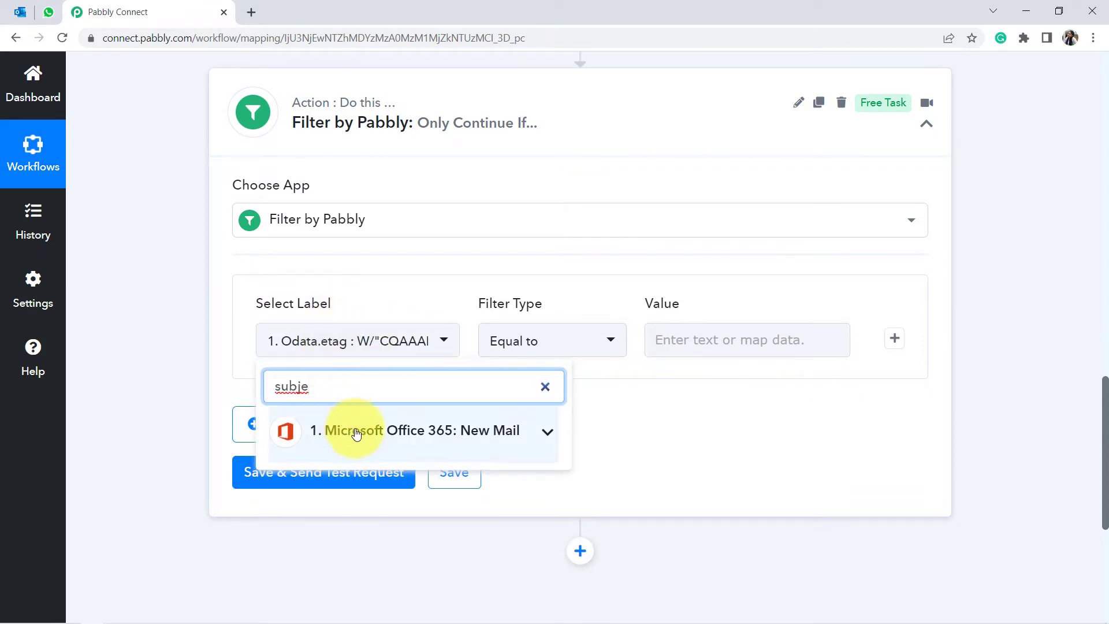
click(356, 430)
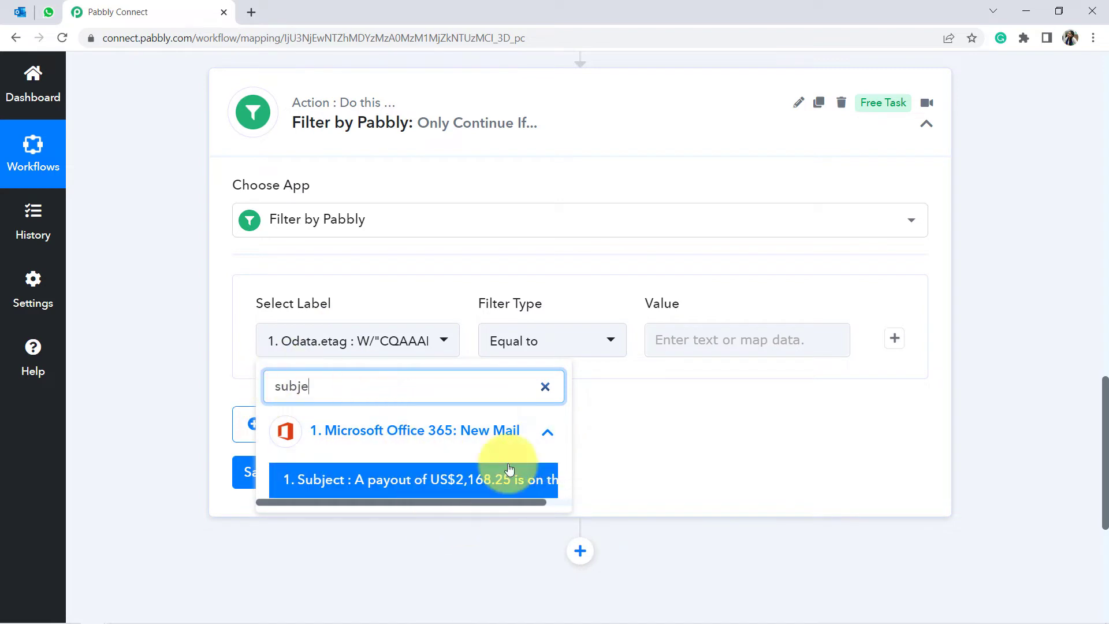
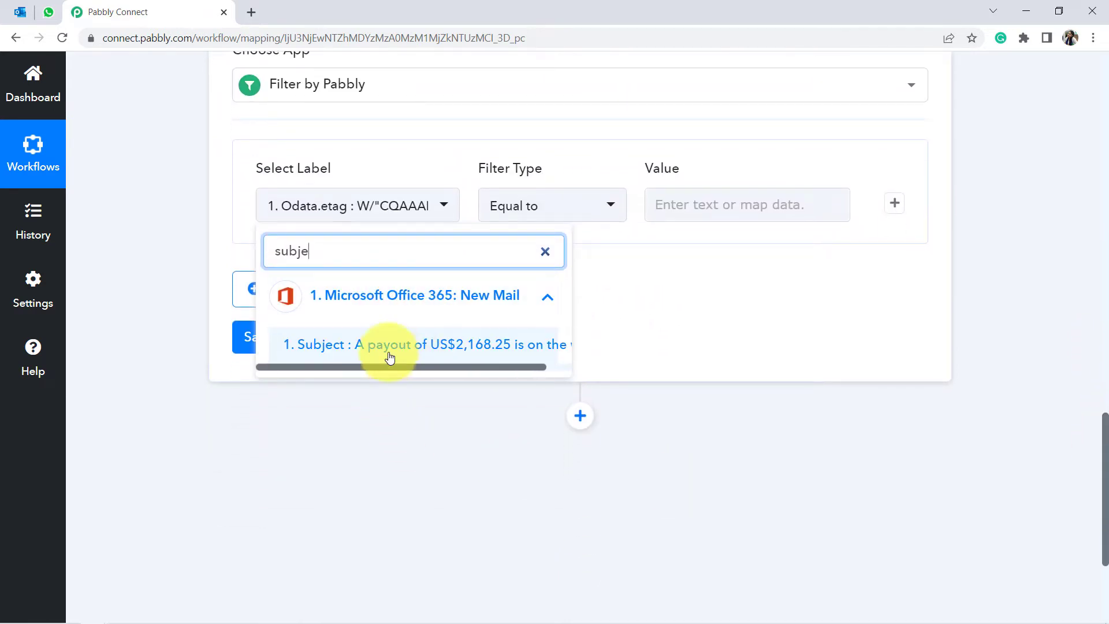
click(421, 335)
text(su)
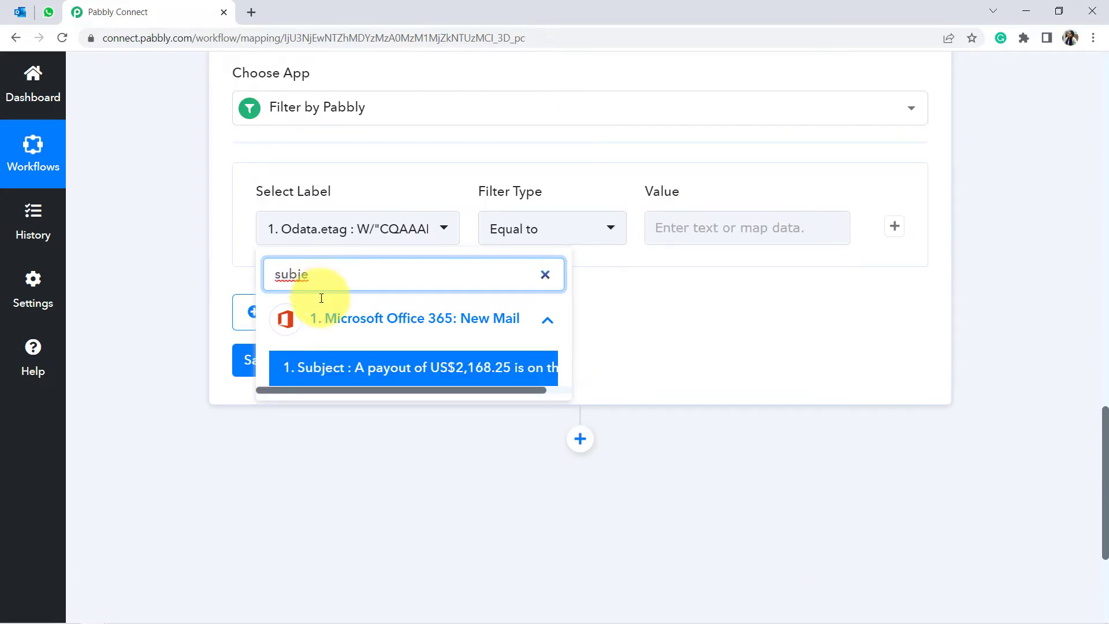
click(365, 372)
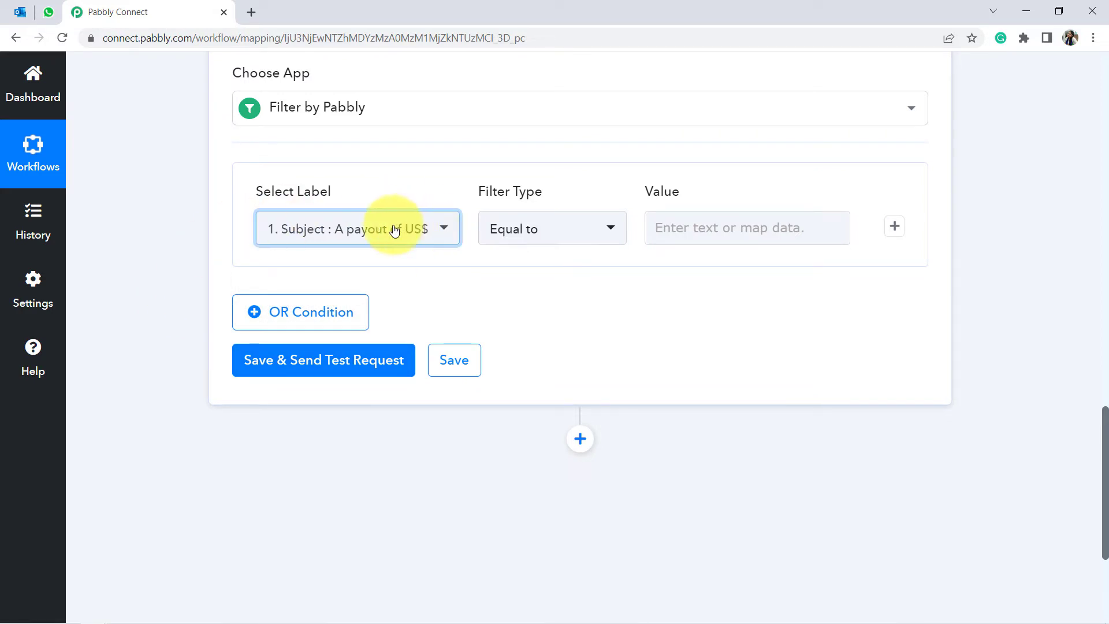
- Set the Subject condition's filter type to Contains and its value to "payout"
click(489, 229)
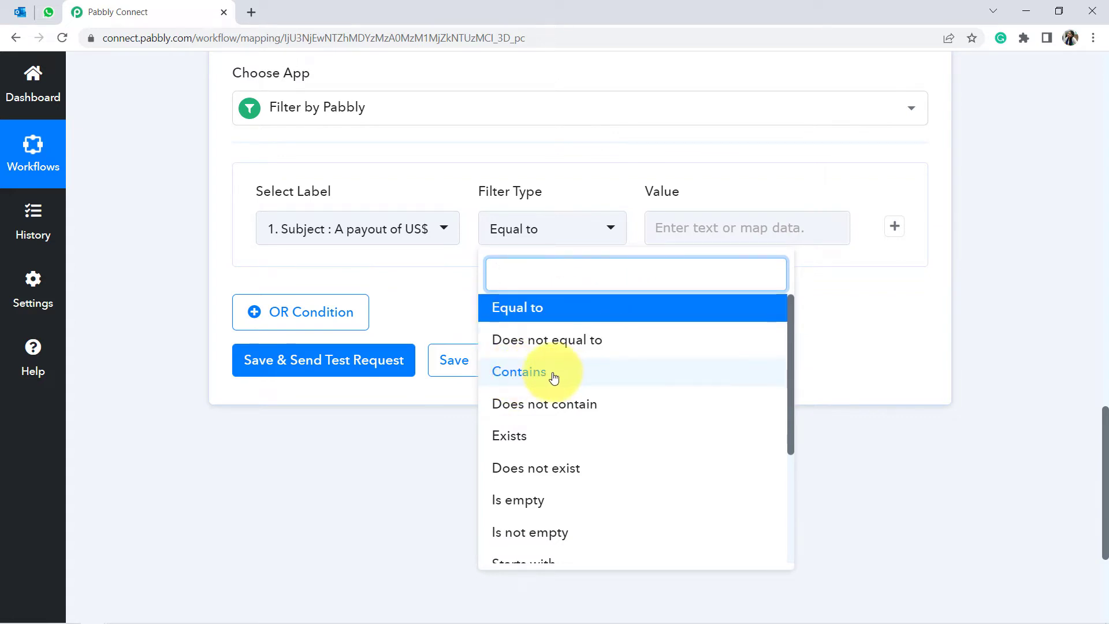
click(523, 377)
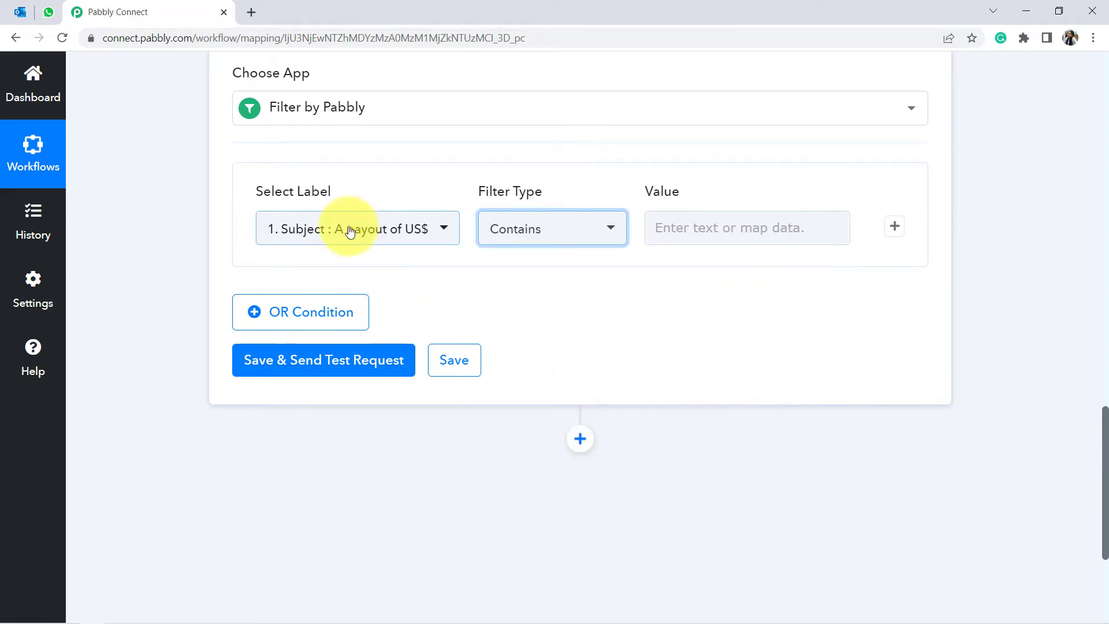
click(667, 228)
text(payout)
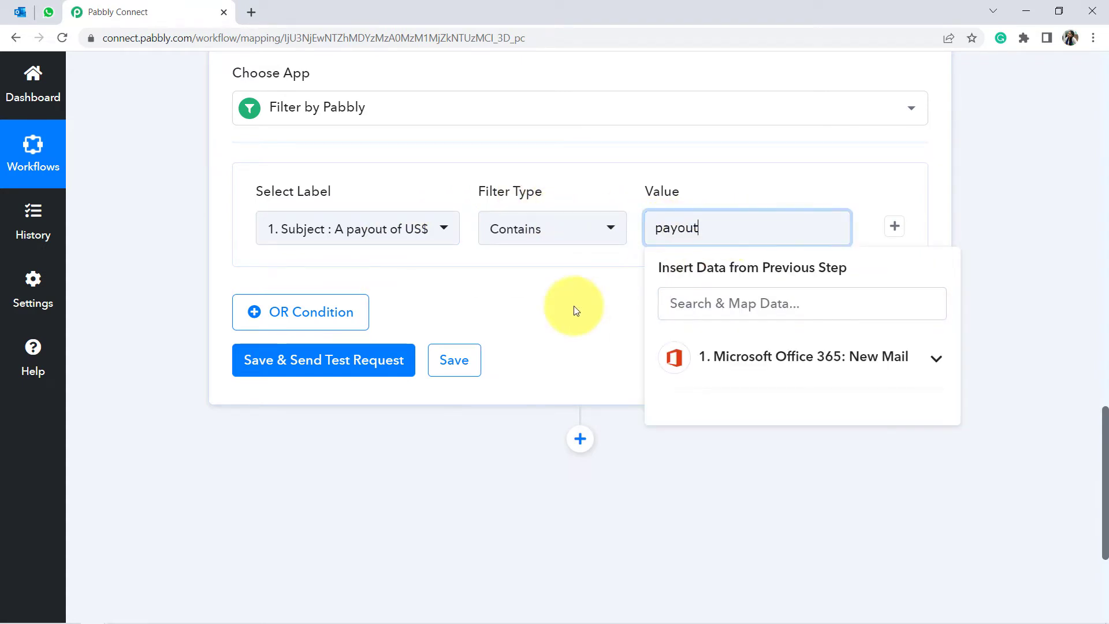
click(575, 310)
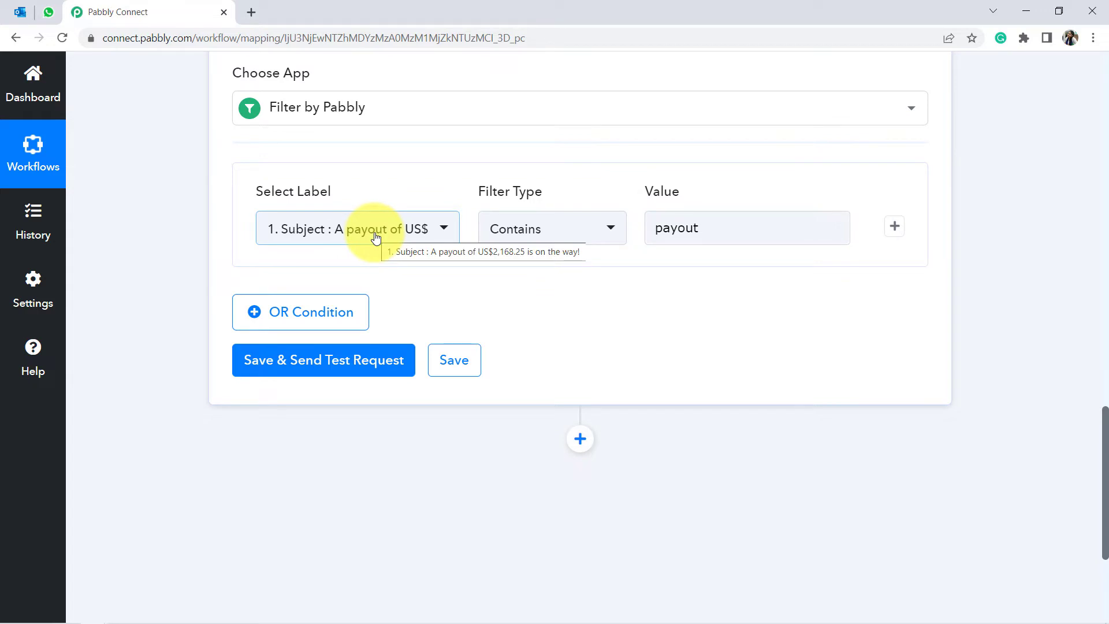
- Add a second filter condition that uses the trigger's Subject as label and Contains as filter type
click(895, 229)
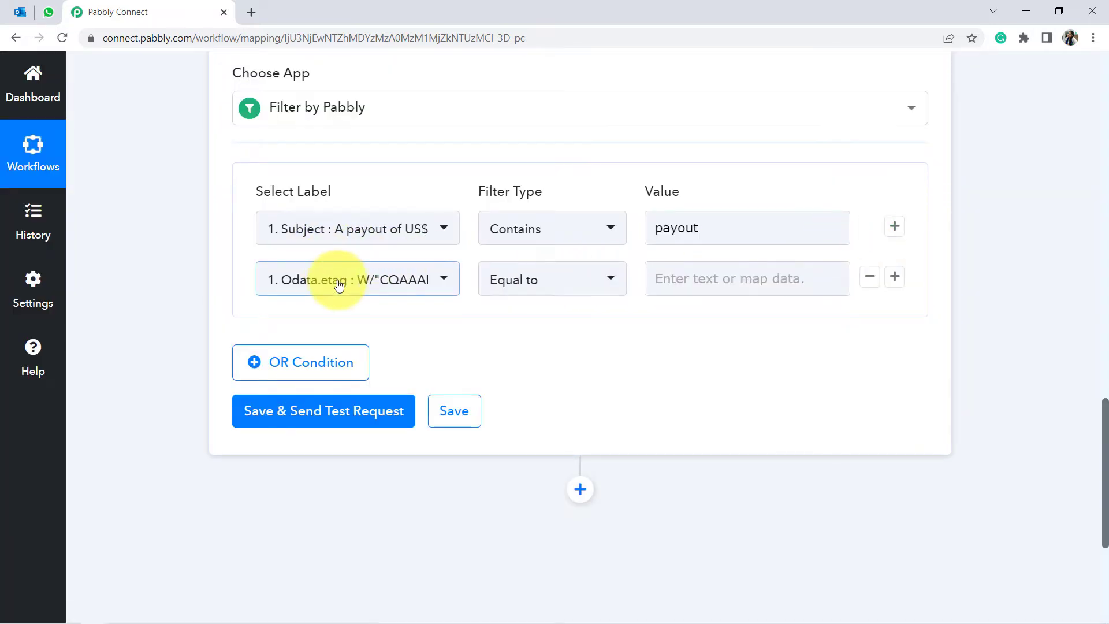
click(708, 224)
click(393, 288)
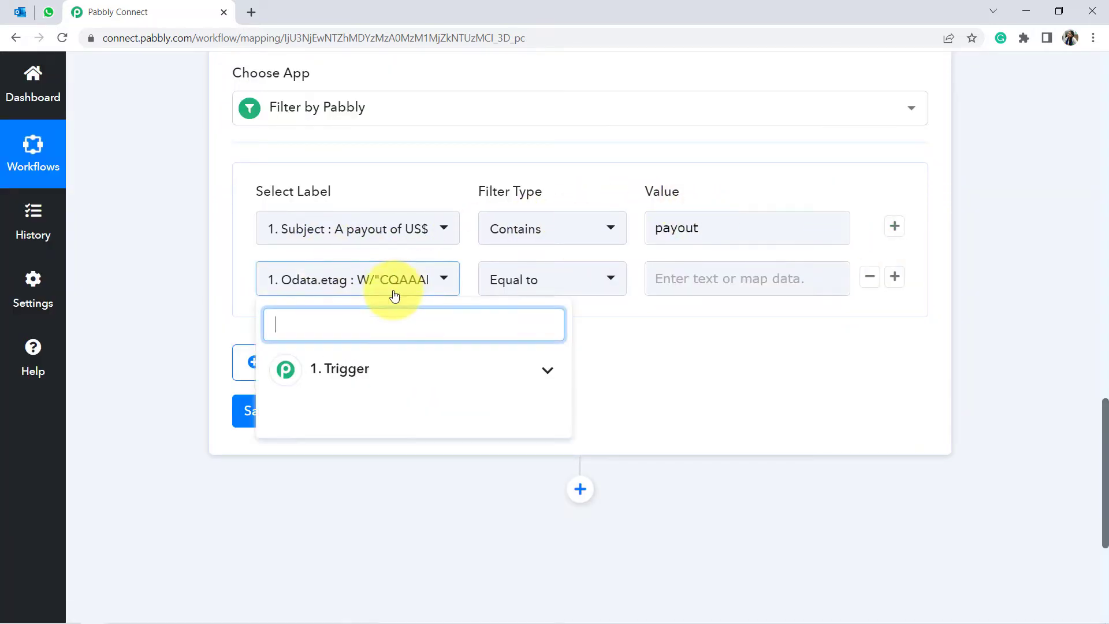
click(315, 368)
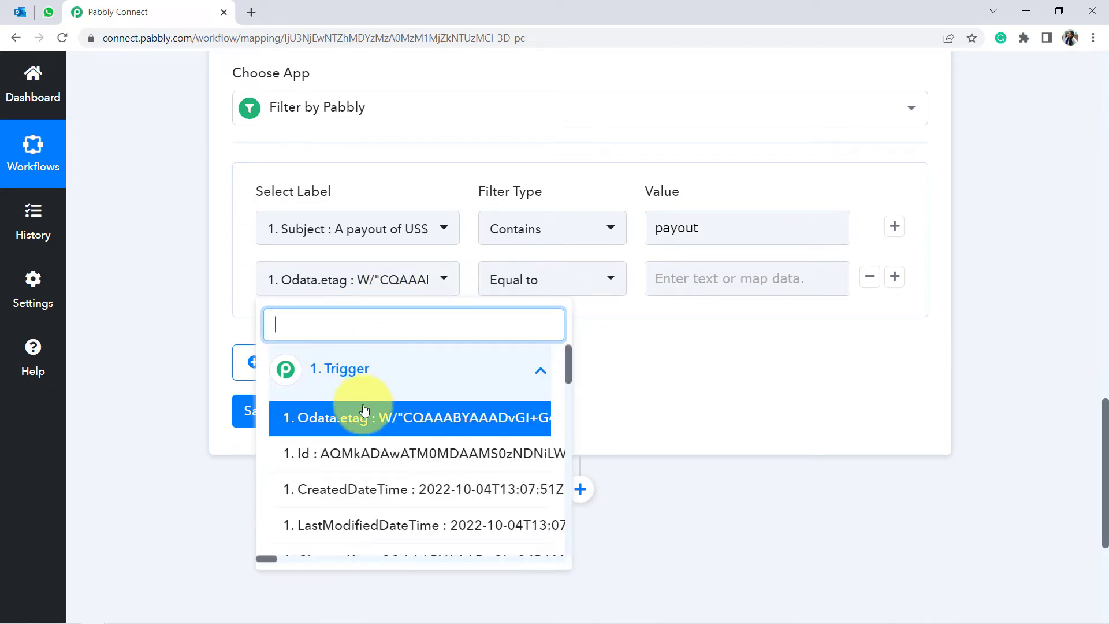
scroll(324, 323, down, 4)
scroll(317, 241, up, 2)
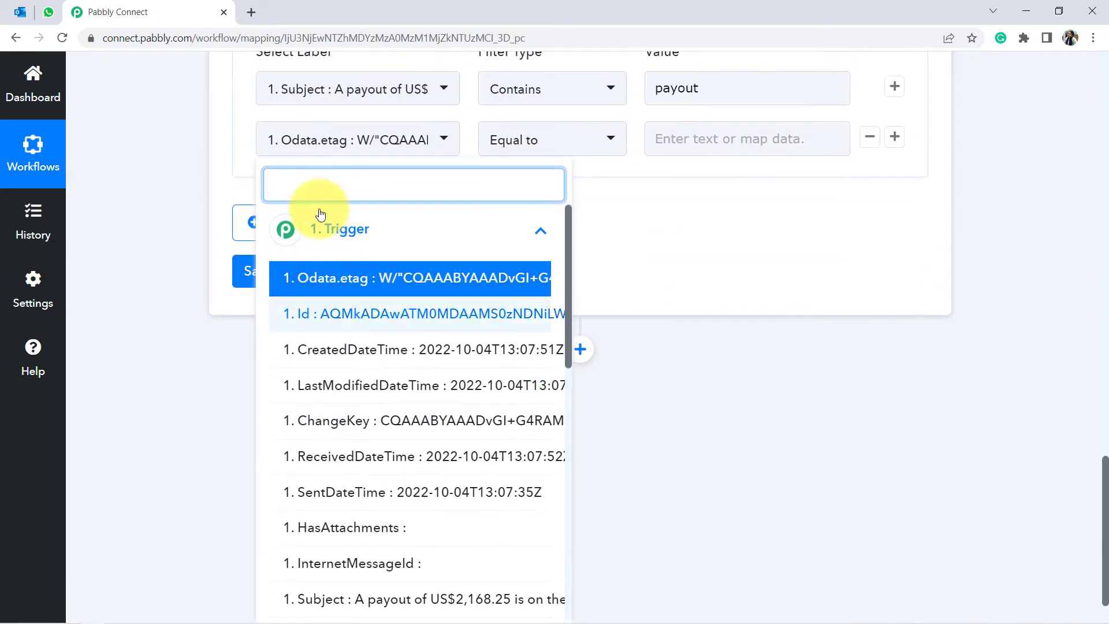
text(subj)
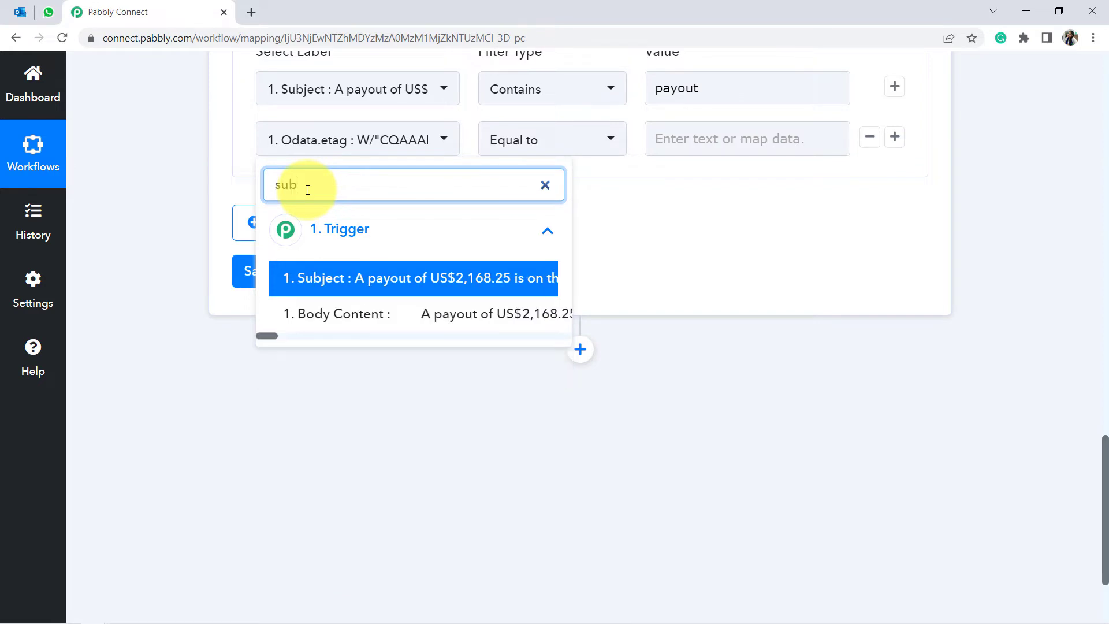
click(386, 284)
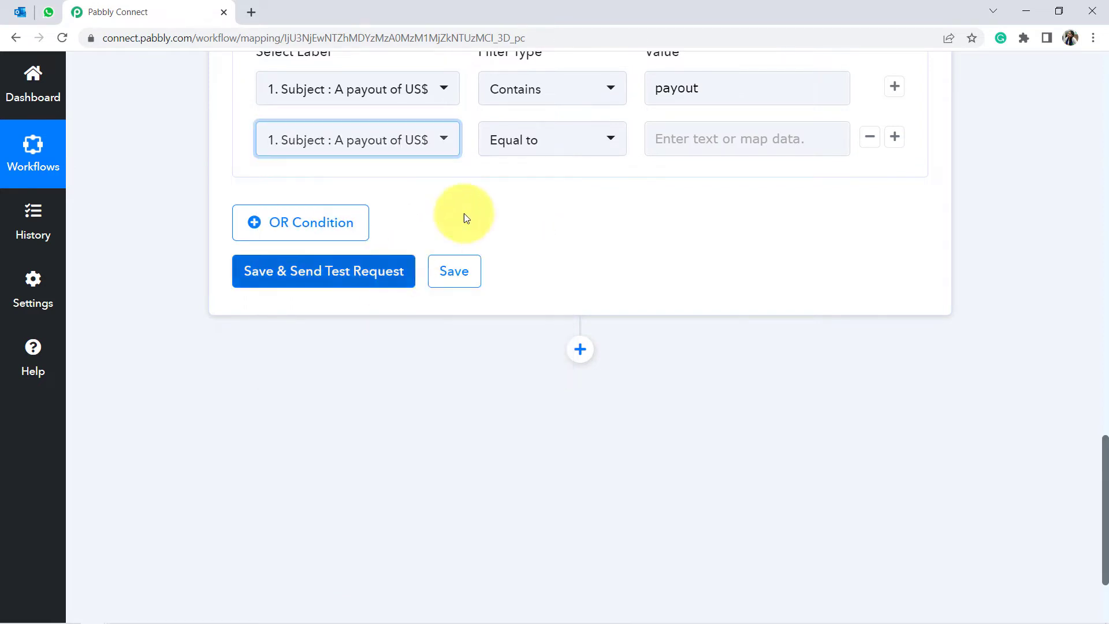
click(545, 141)
click(517, 282)
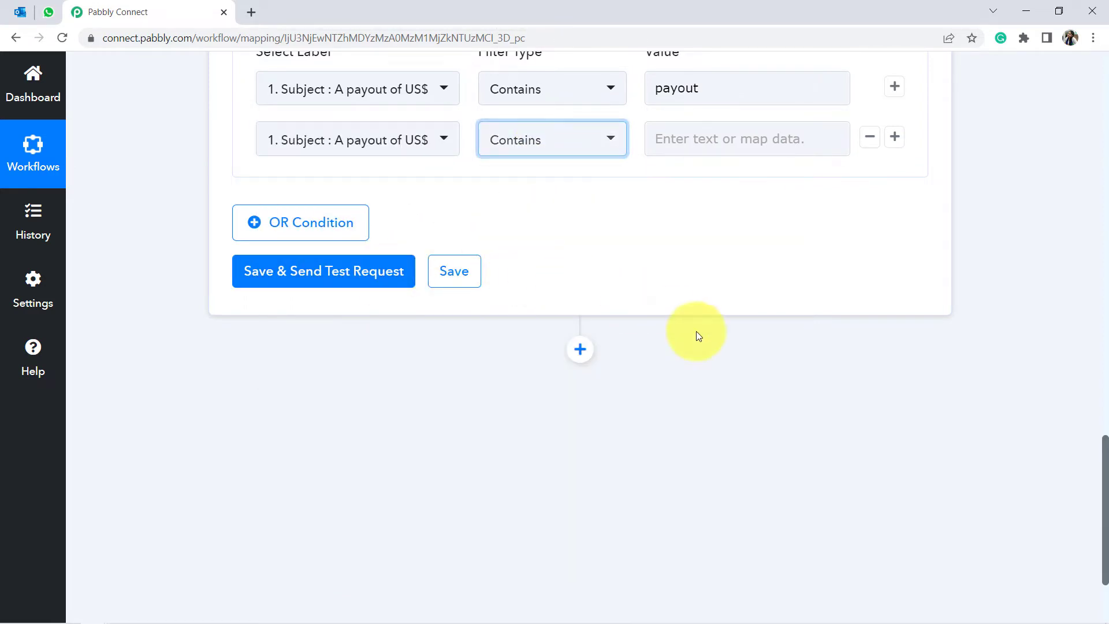
- Check the currency text in the trigger response's BodyPreview and set the second condition's value to "US$"
drag(1105, 501, 1104, 314)
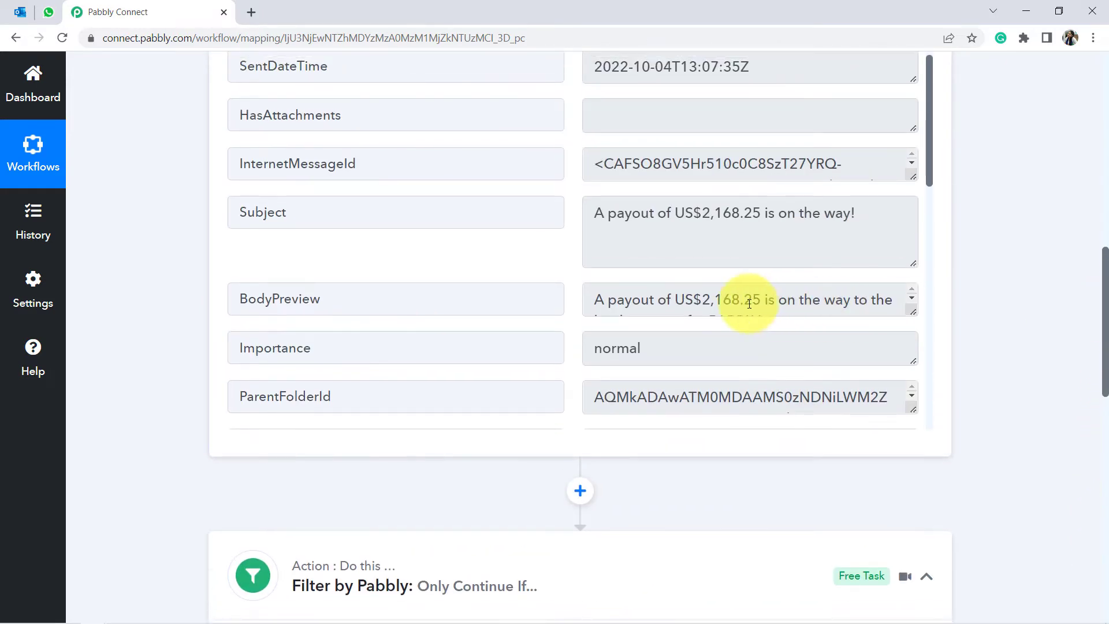
drag(676, 302, 688, 302)
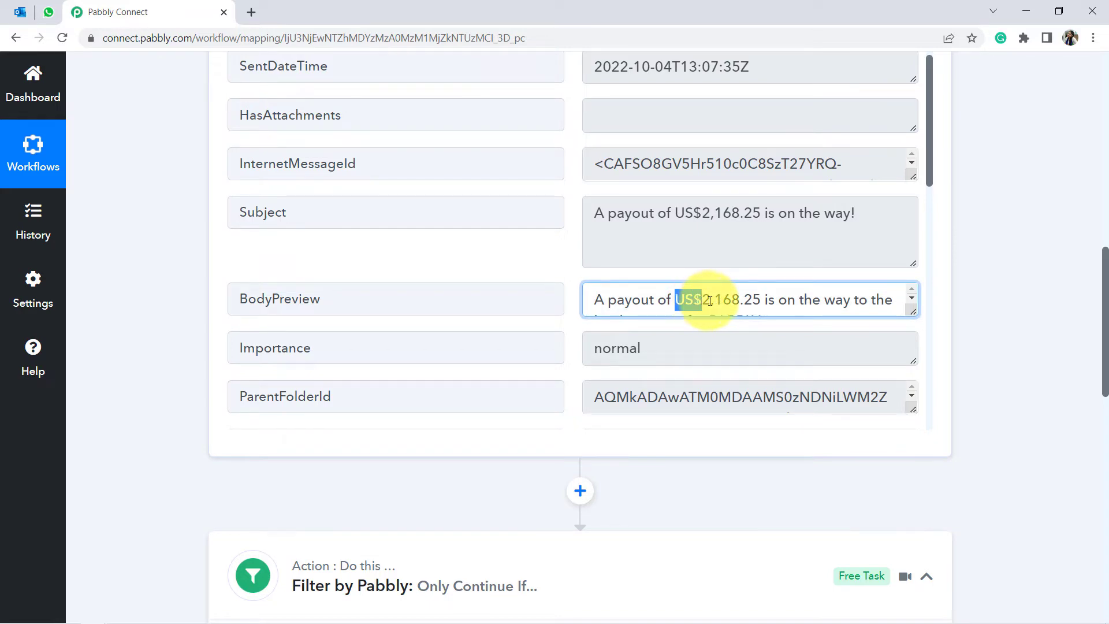
drag(1105, 306, 1102, 442)
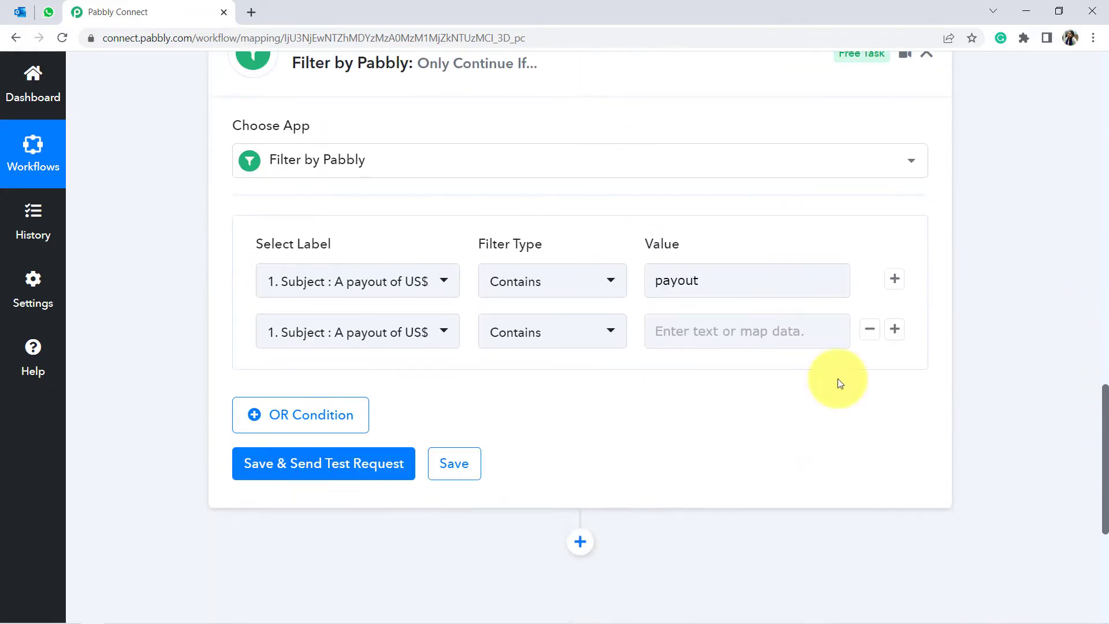
click(706, 335)
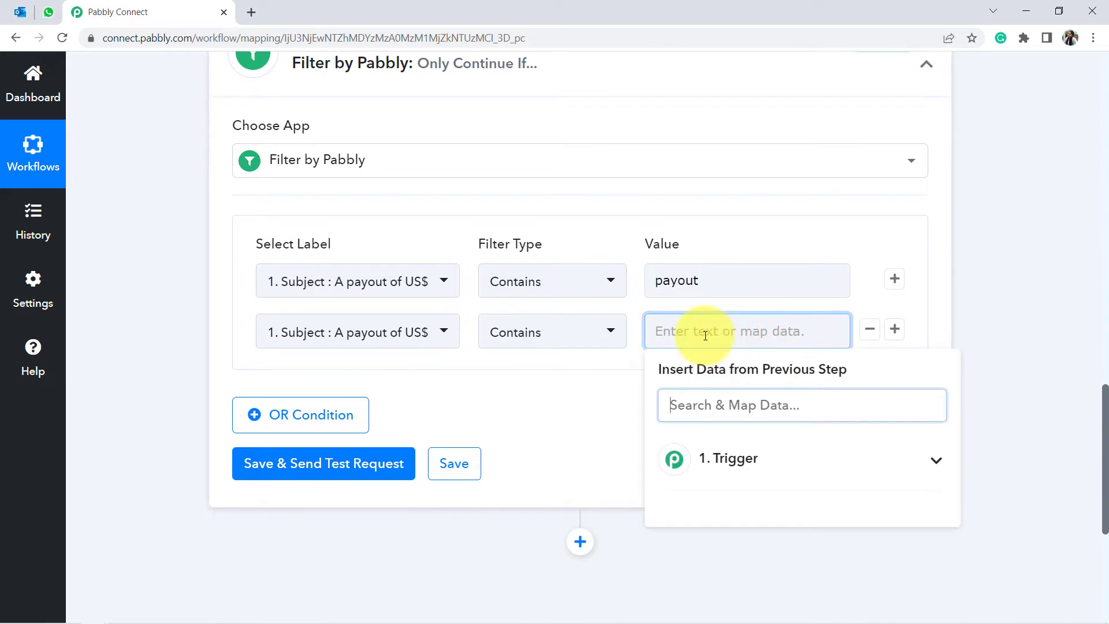
click(594, 416)
drag(700, 281, 662, 282)
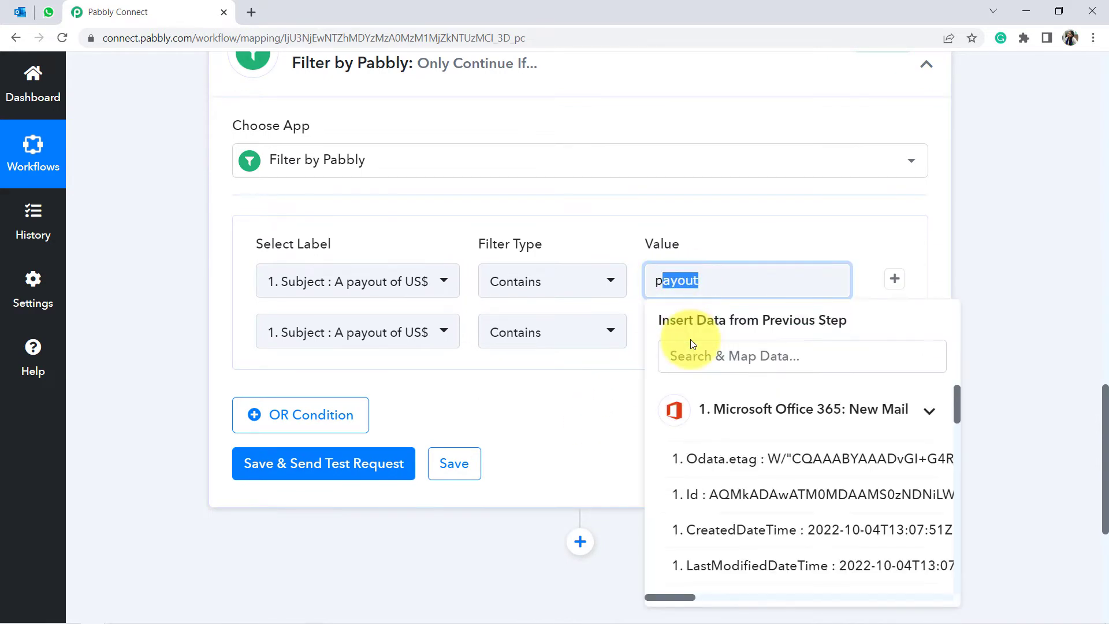
click(594, 404)
drag(663, 331, 682, 331)
click(585, 418)
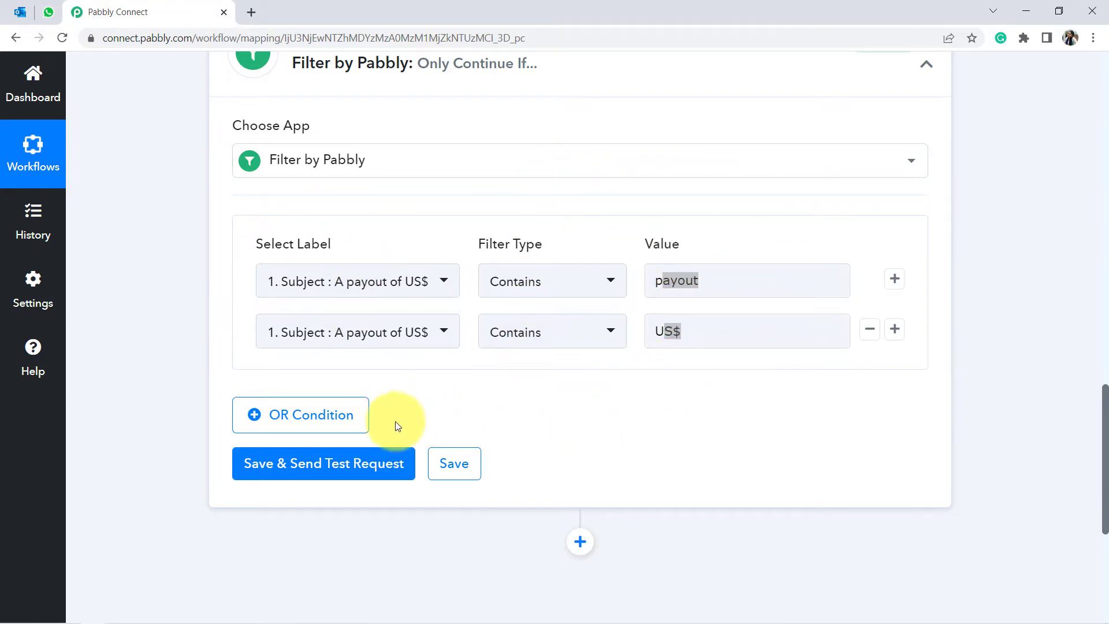
- Save the filter with a test request and review the values of both Subject conditions
click(263, 468)
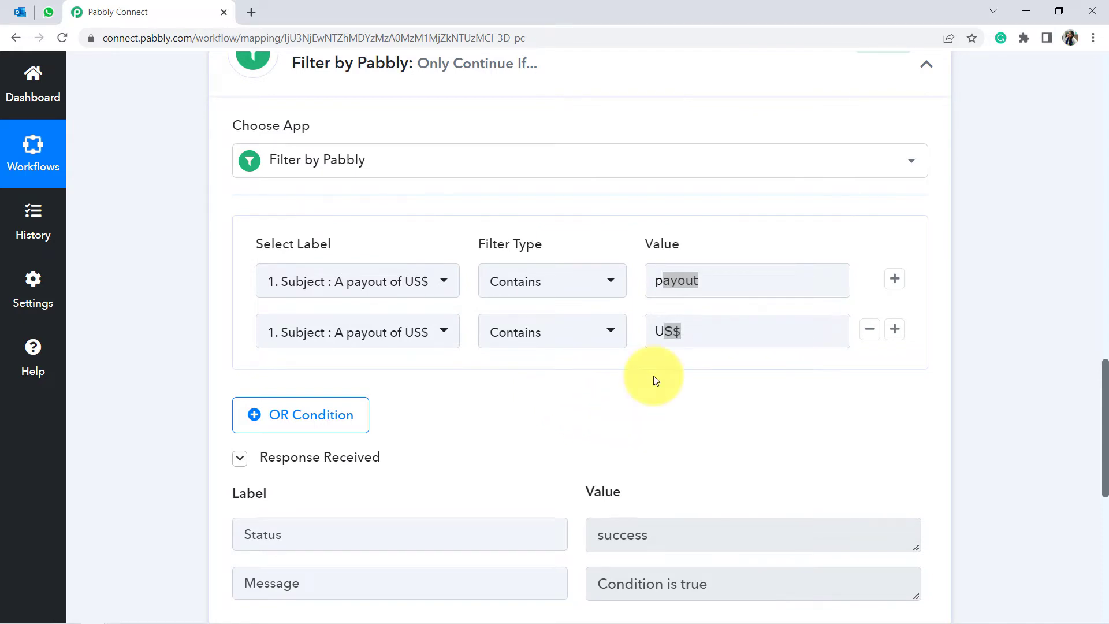
click(663, 330)
click(644, 402)
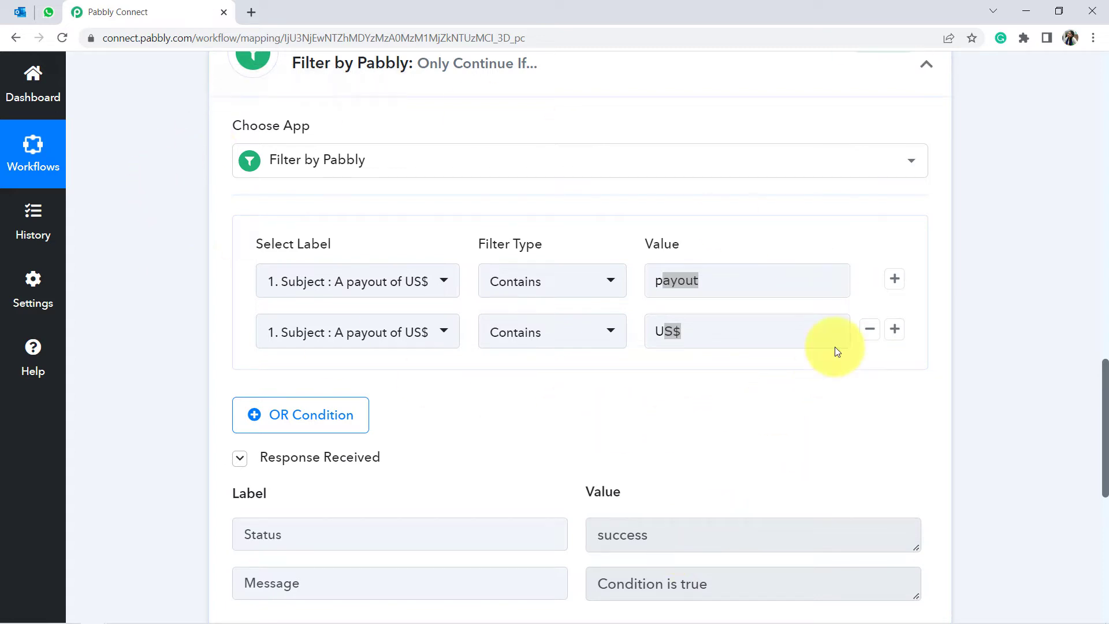
click(687, 336)
click(562, 417)
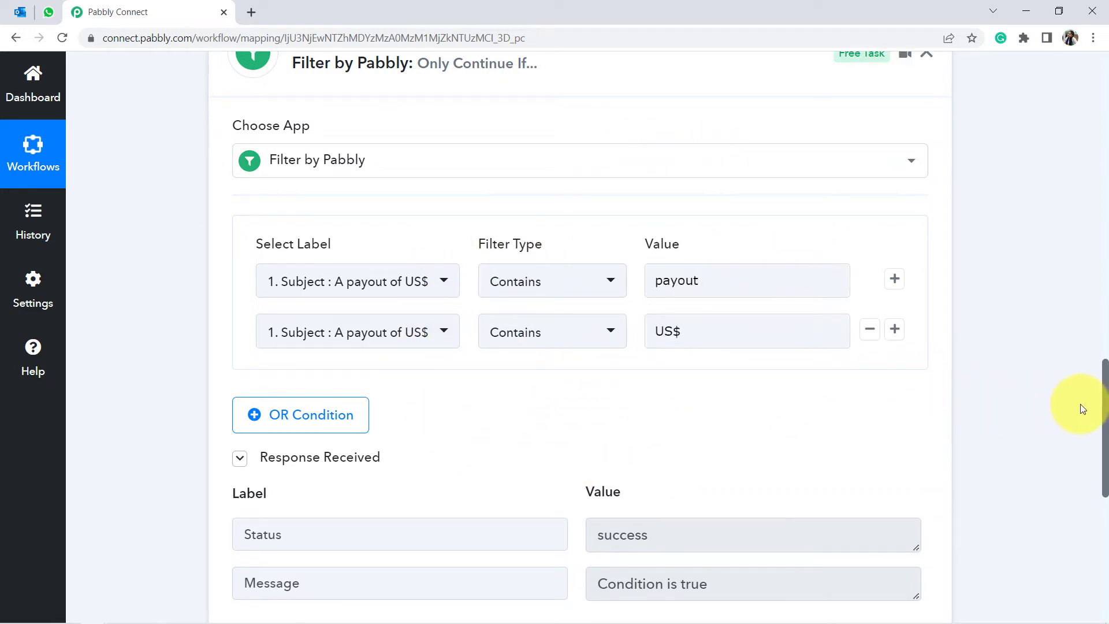
- Add an action step after the filter using WhatsApp Cloud API with the Send Template Message event
drag(1104, 420, 1107, 533)
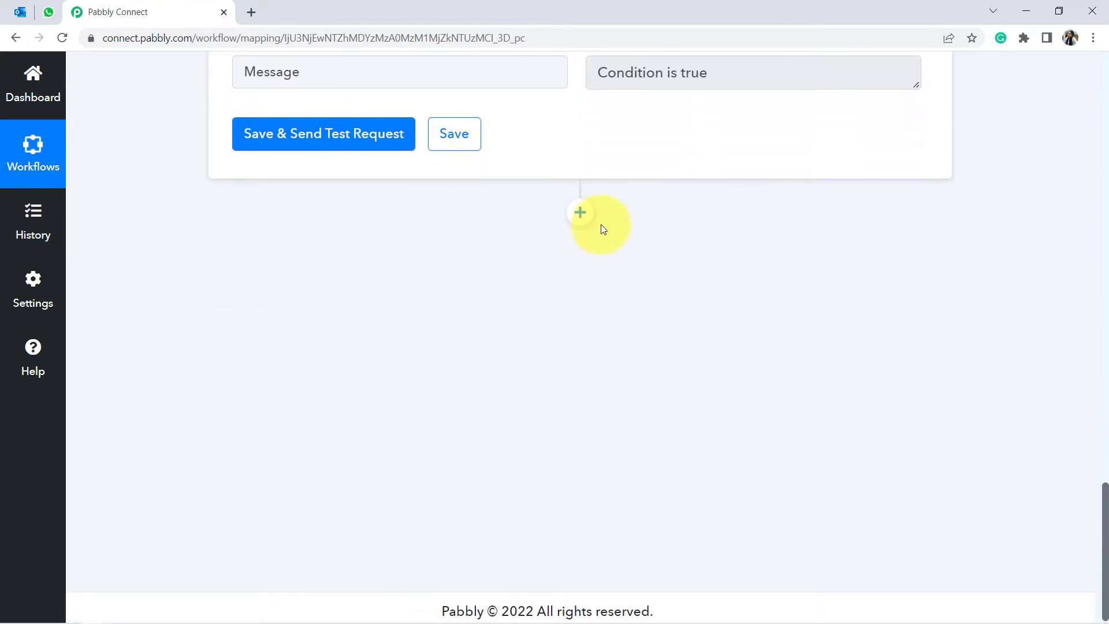
click(580, 214)
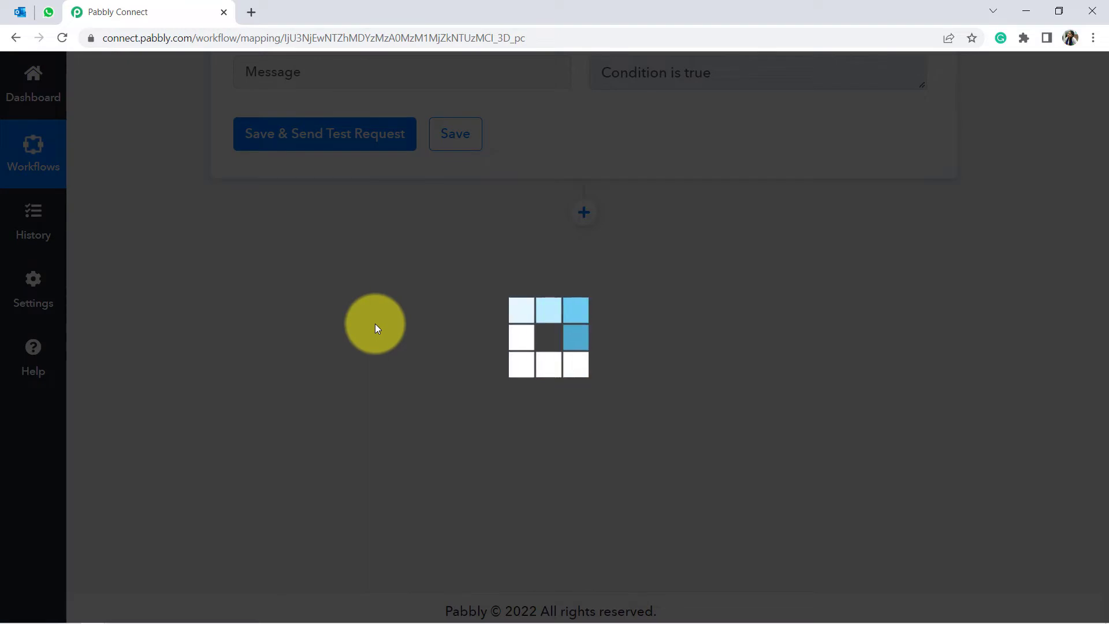
text(whats)
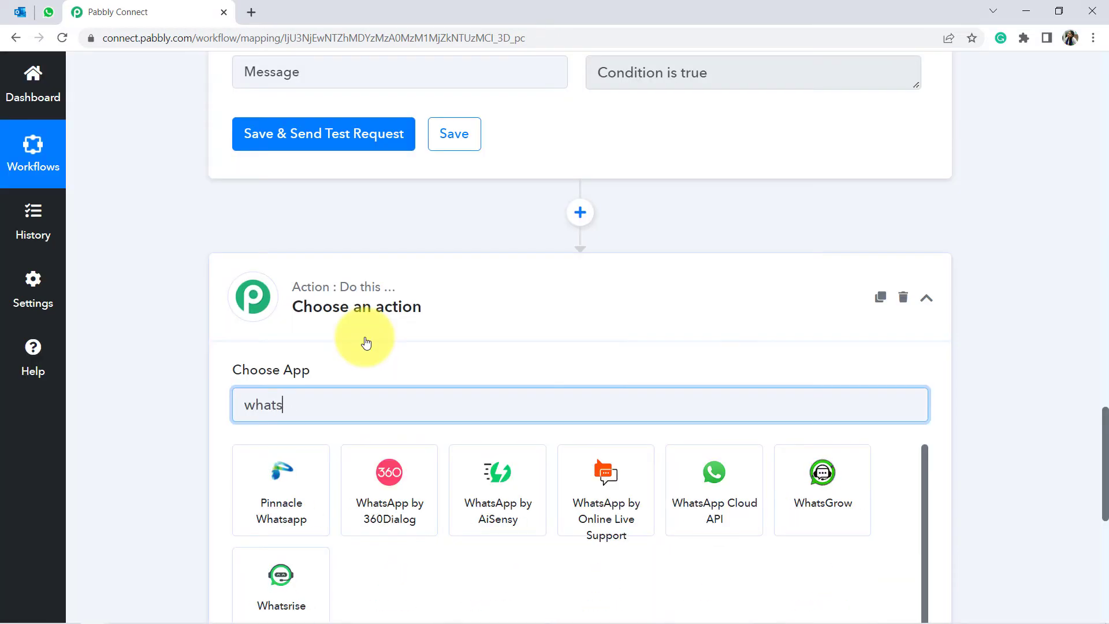
click(708, 474)
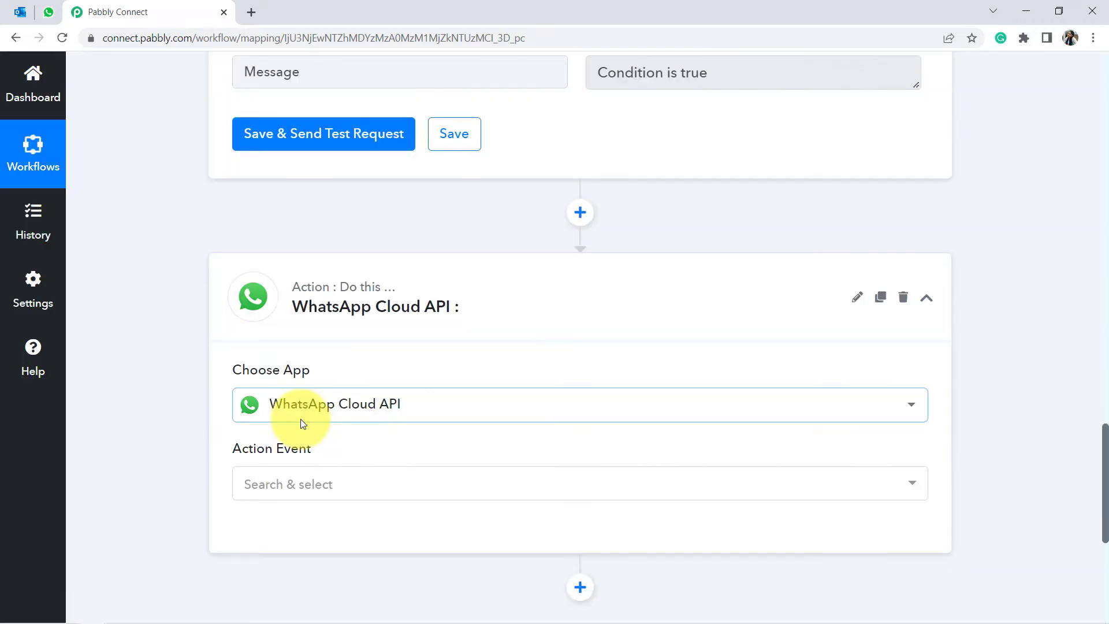
click(276, 497)
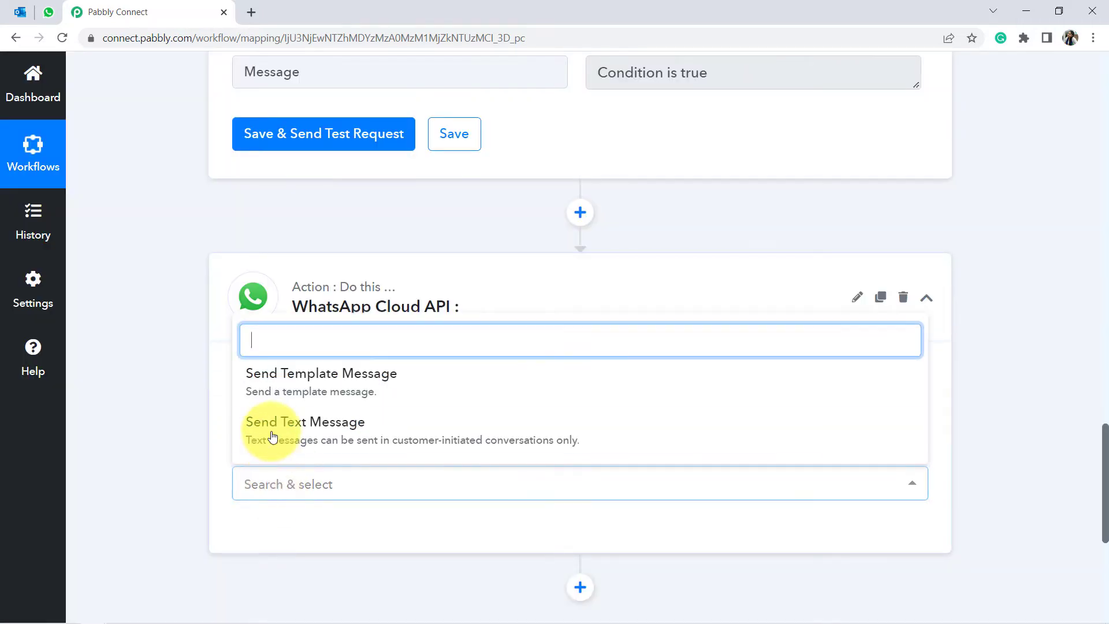
click(273, 395)
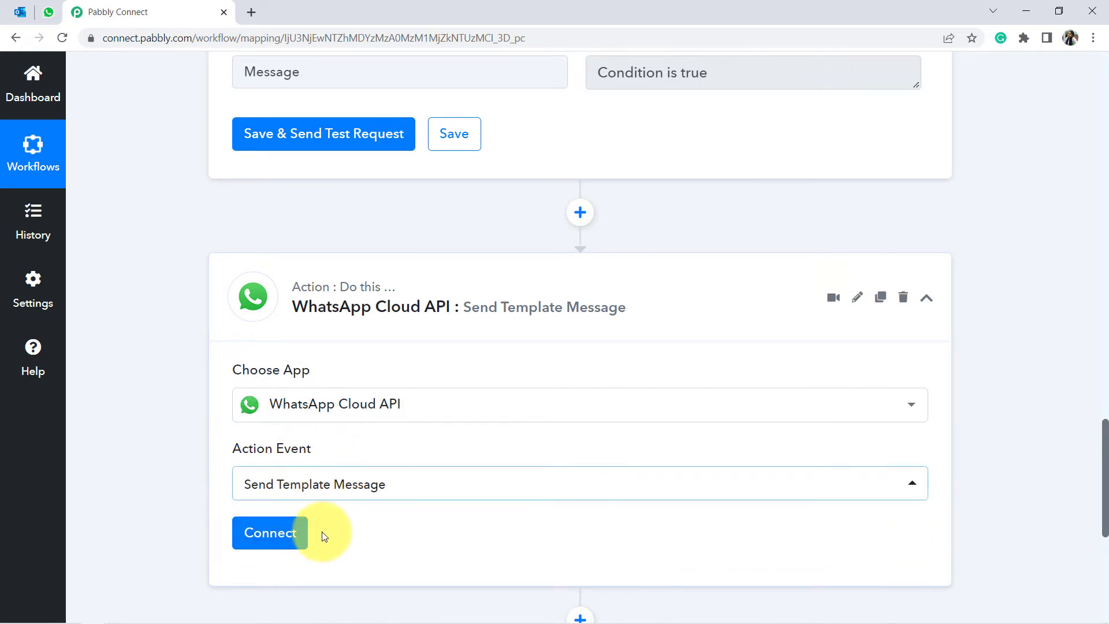
- Start a new WhatsApp Cloud API connection for the action and look through its required fields
click(259, 546)
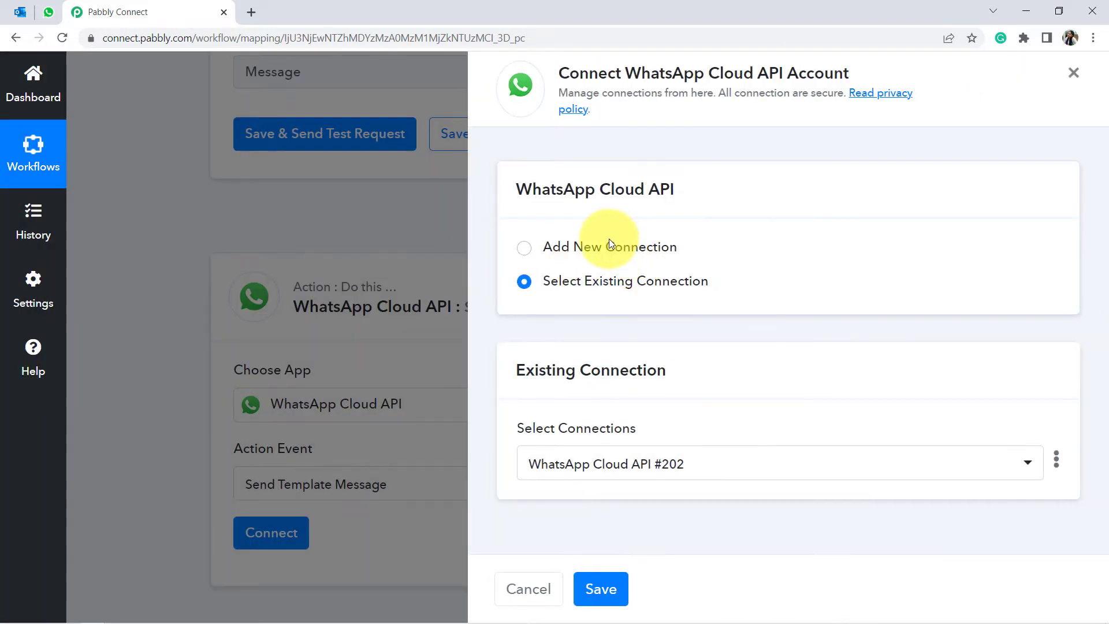
click(610, 241)
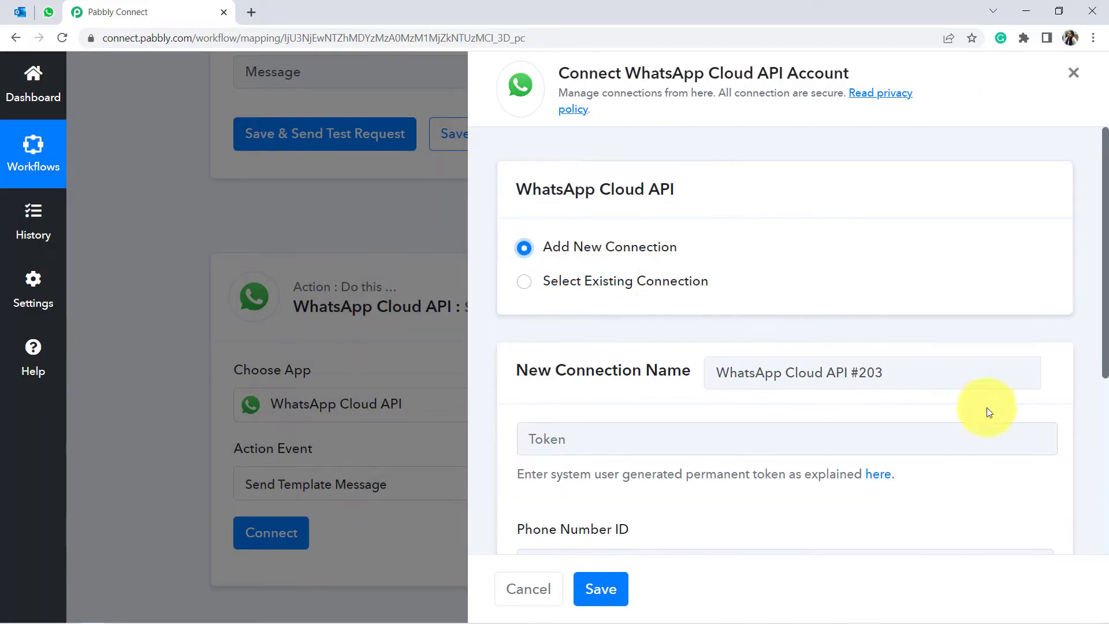
drag(1106, 336, 1103, 453)
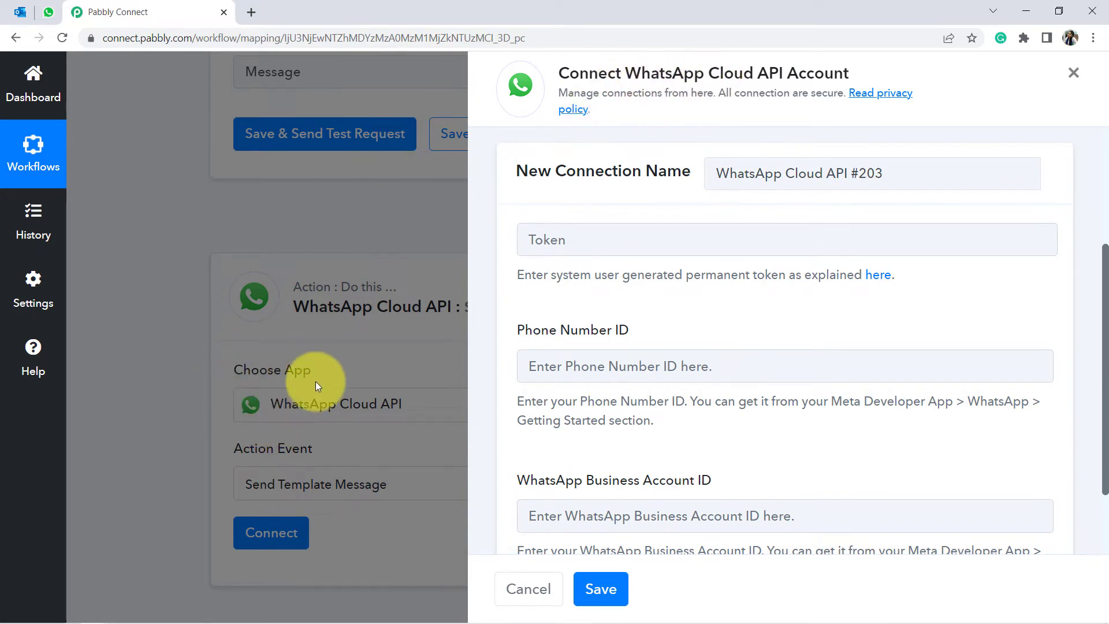
- Open developers.facebook.com in a new browser tab and check the address of the apps page
click(251, 13)
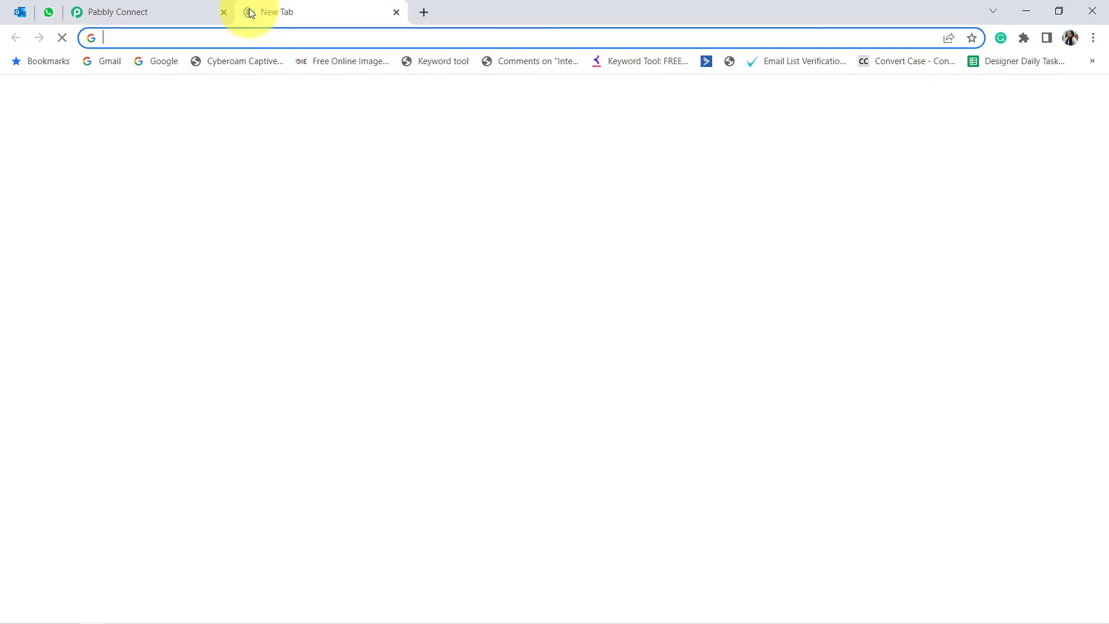
text(developers.facebook.com)
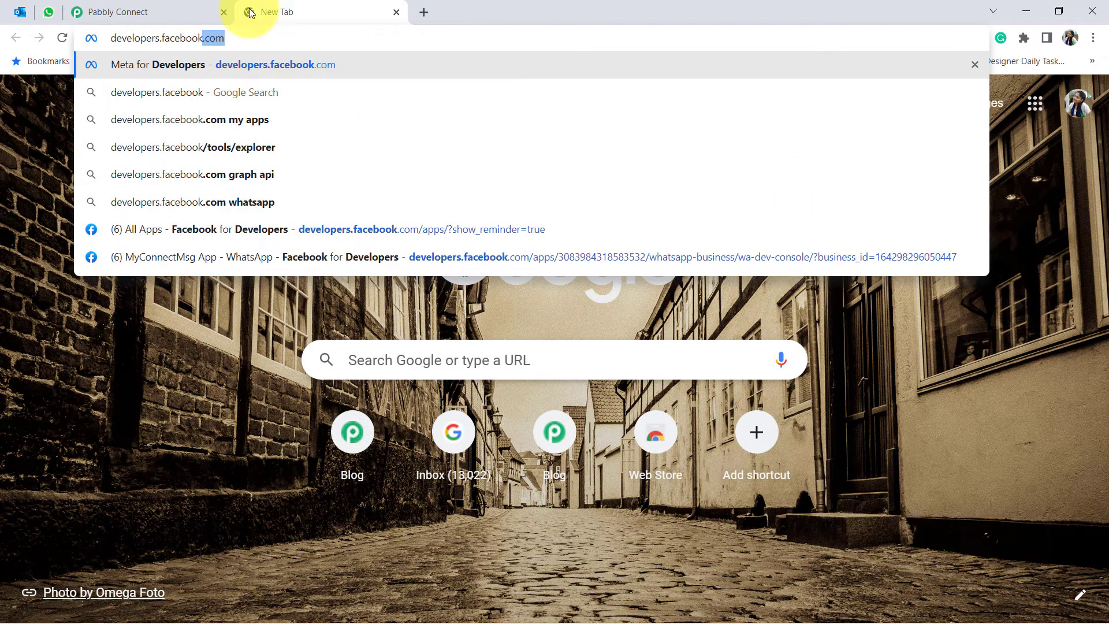
key(Return)
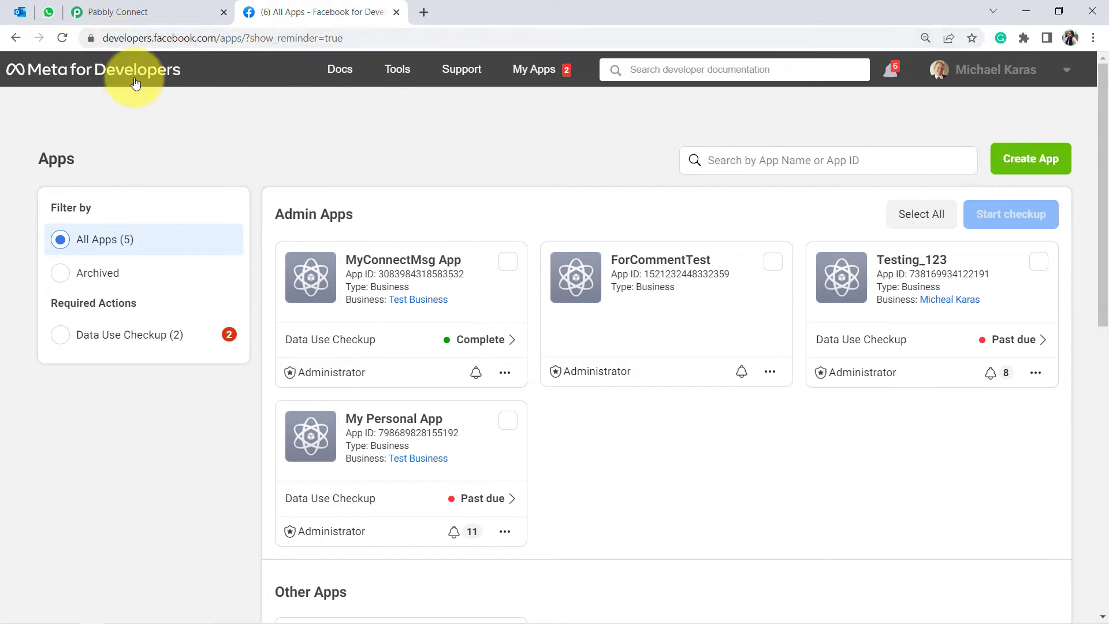
click(160, 39)
drag(160, 41, 321, 42)
click(331, 38)
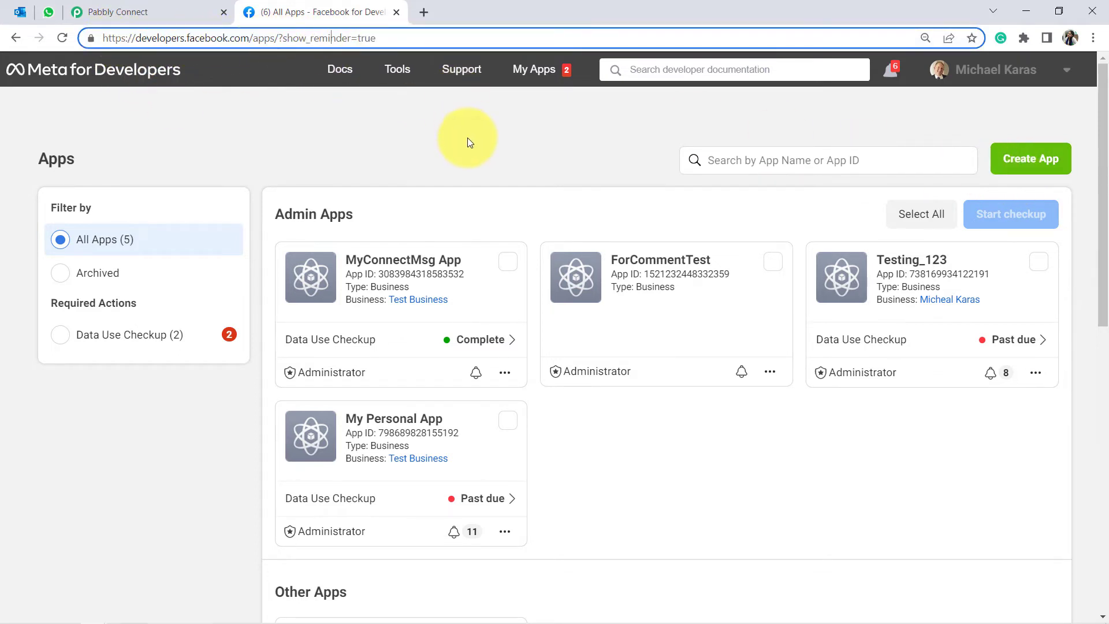
click(317, 149)
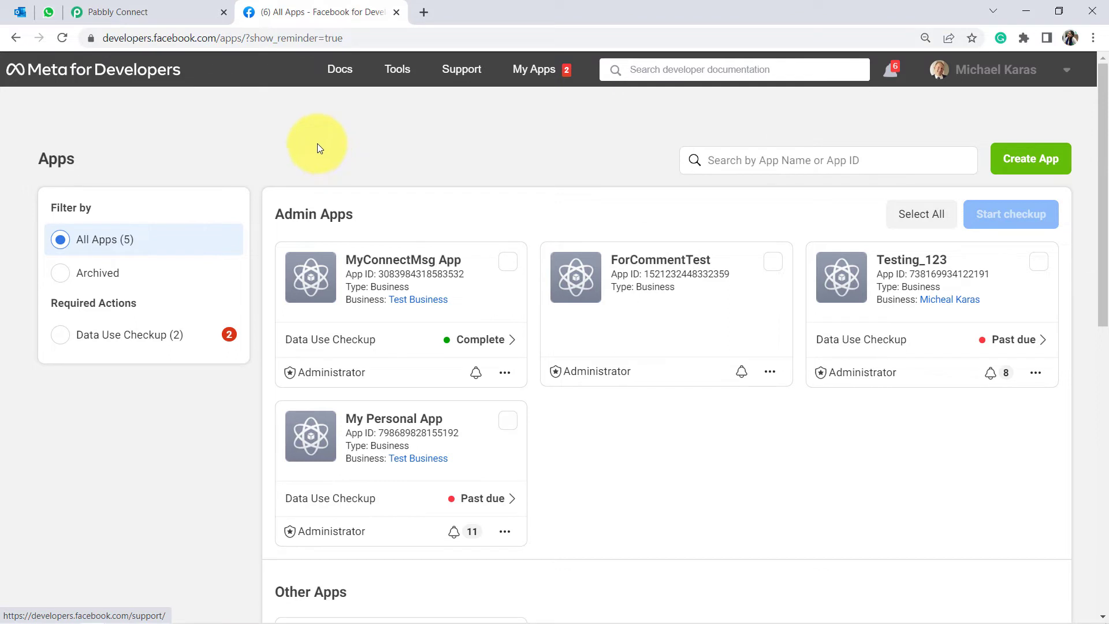
- Check the permanent token requirement in the Pabbly Connect connection form and open MyConnectMsg App in Meta for Developers
click(178, 7)
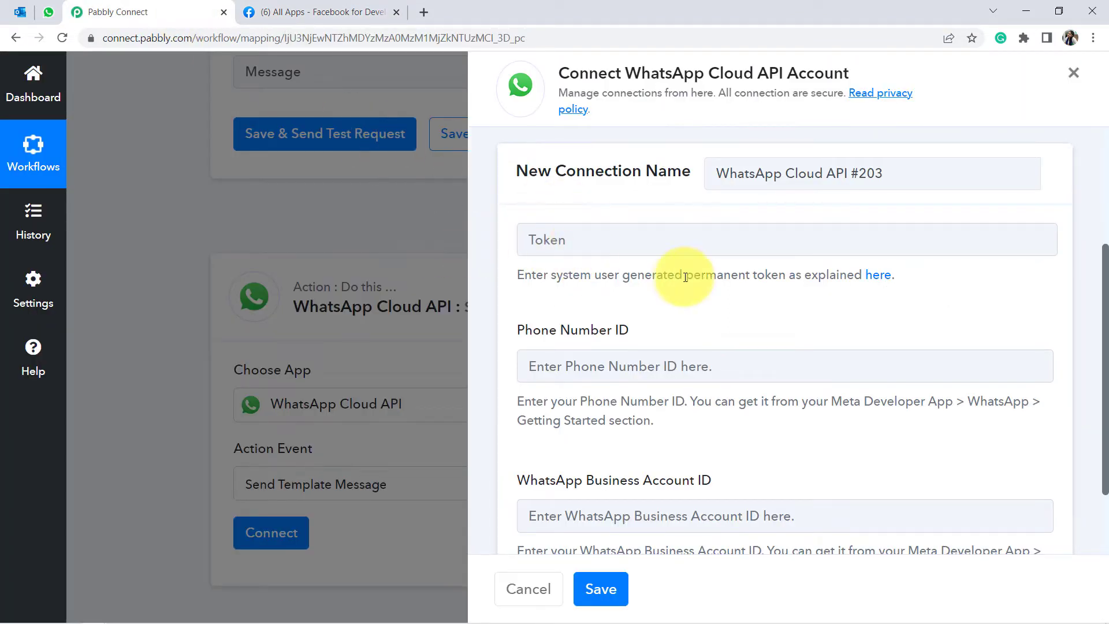
drag(676, 275, 779, 276)
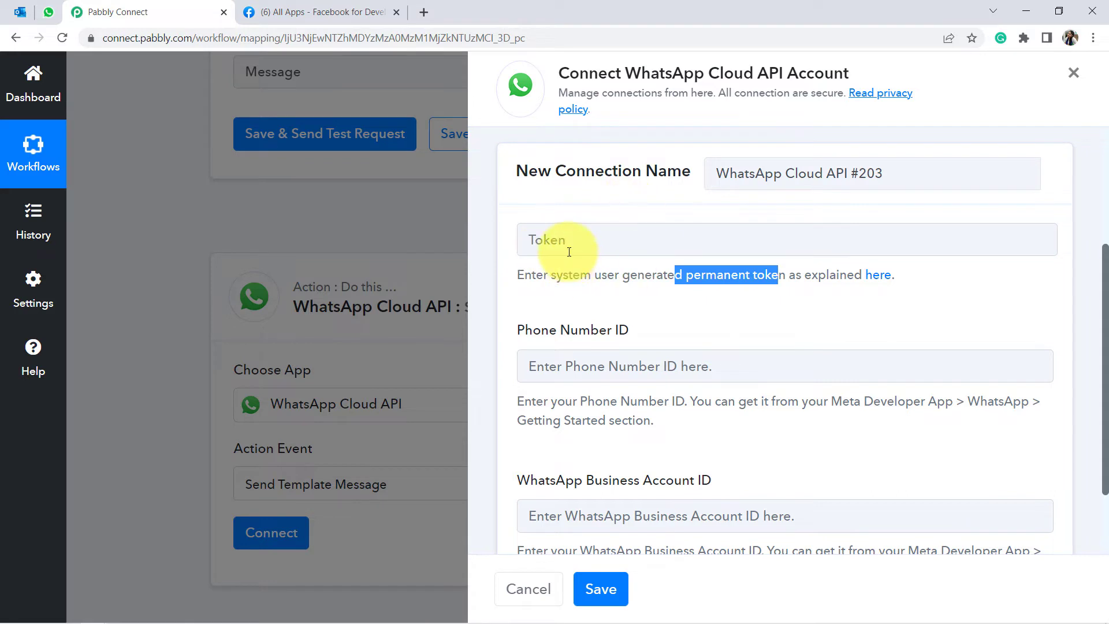
click(308, 12)
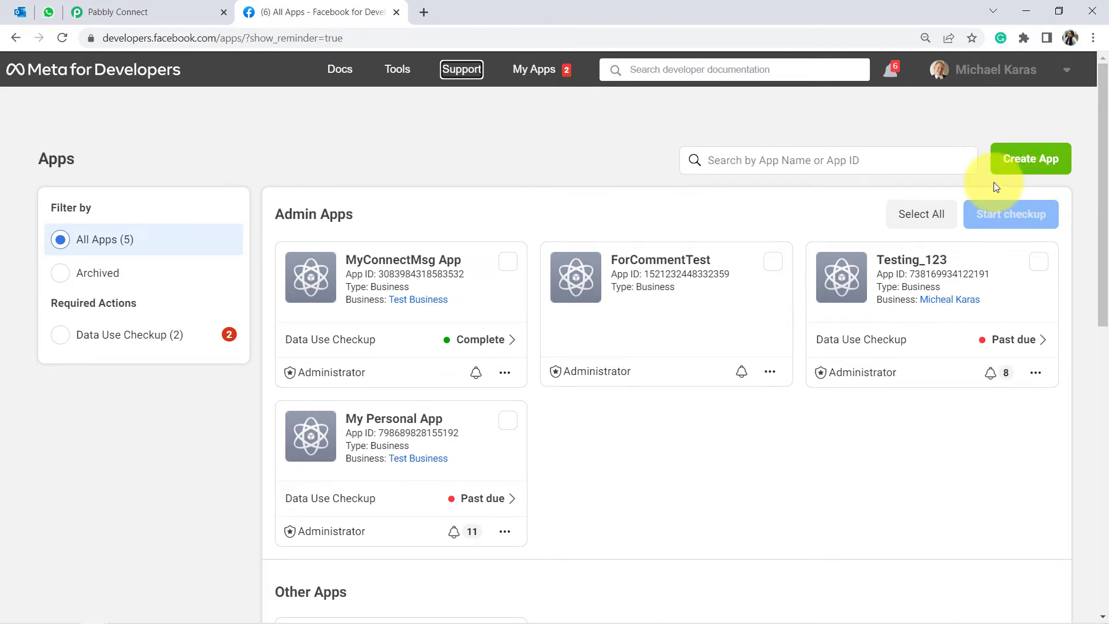
click(411, 224)
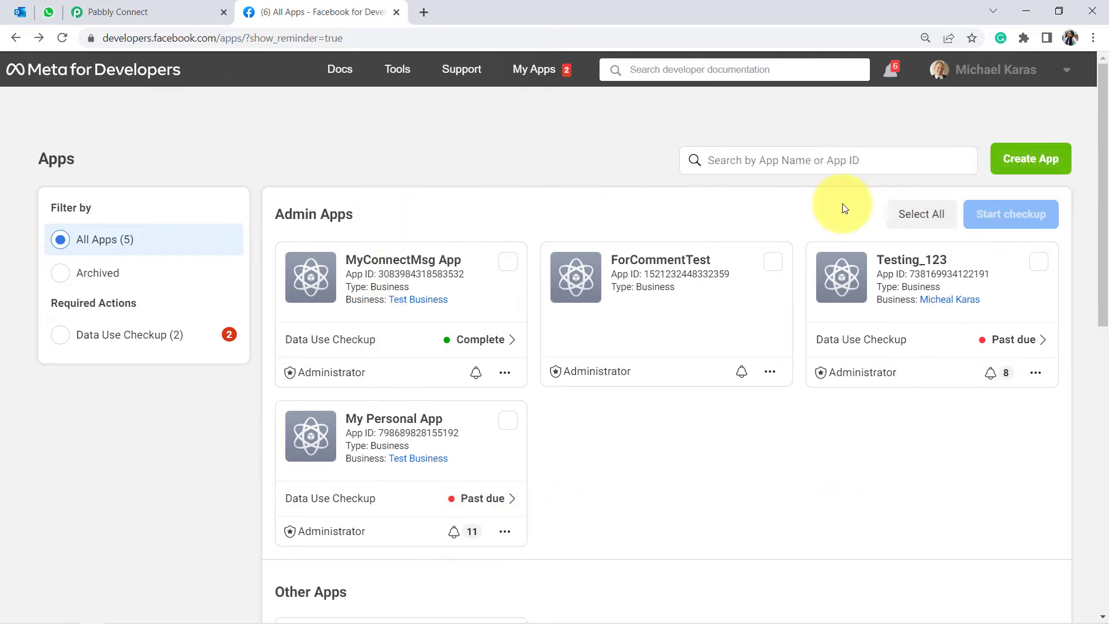
click(379, 267)
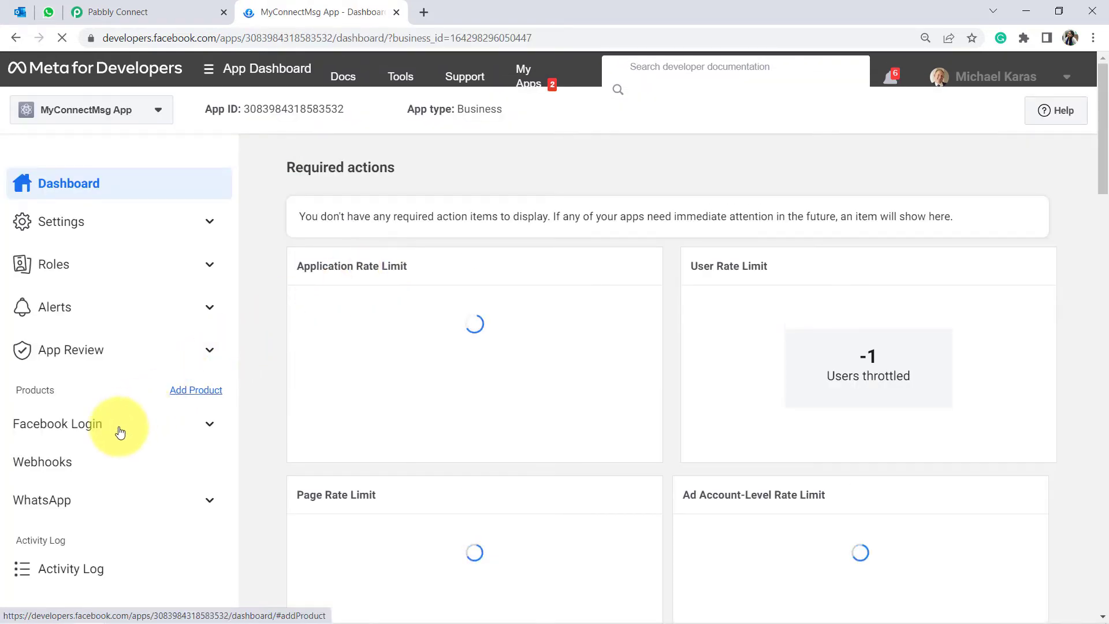
- Open the WhatsApp Getting Started page of MyConnectMsg App and check the Token field in the Pabbly Connect connection form
click(34, 510)
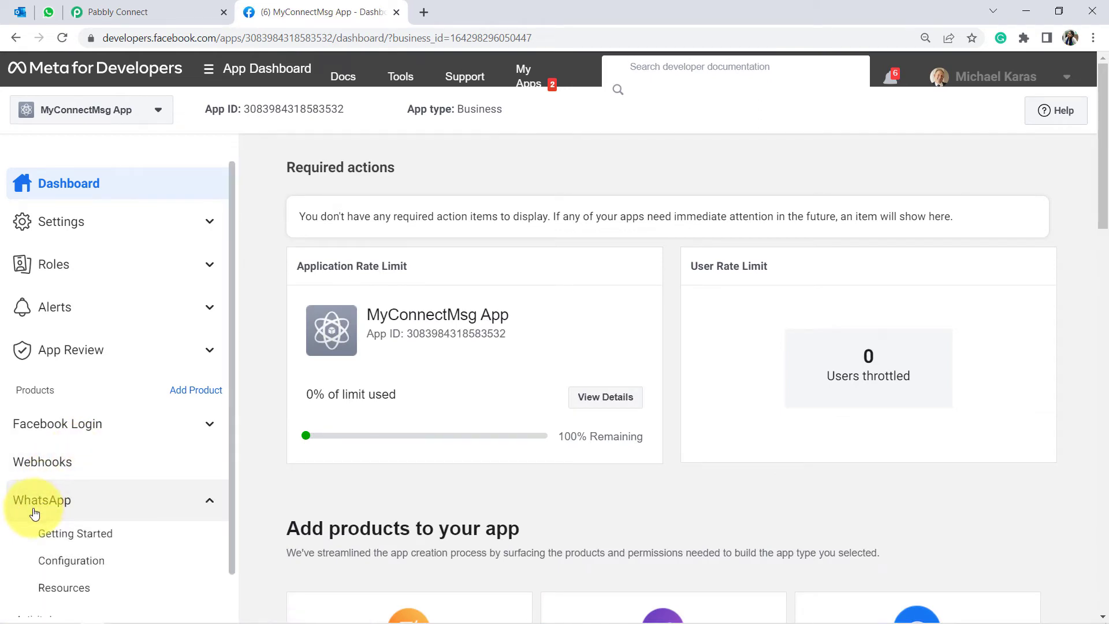
click(57, 537)
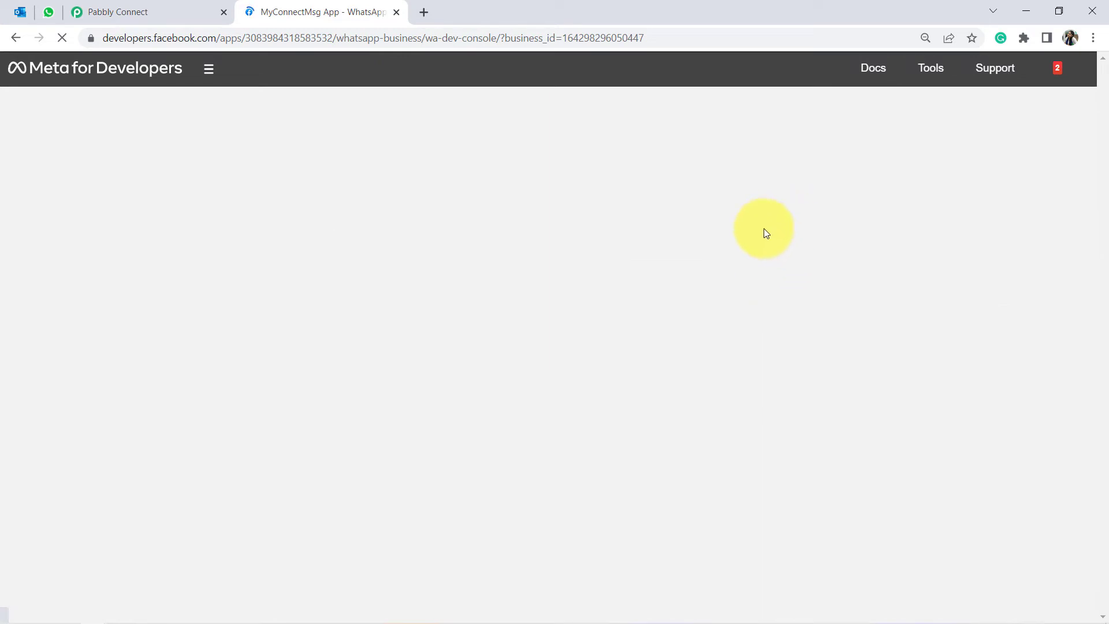
click(156, 9)
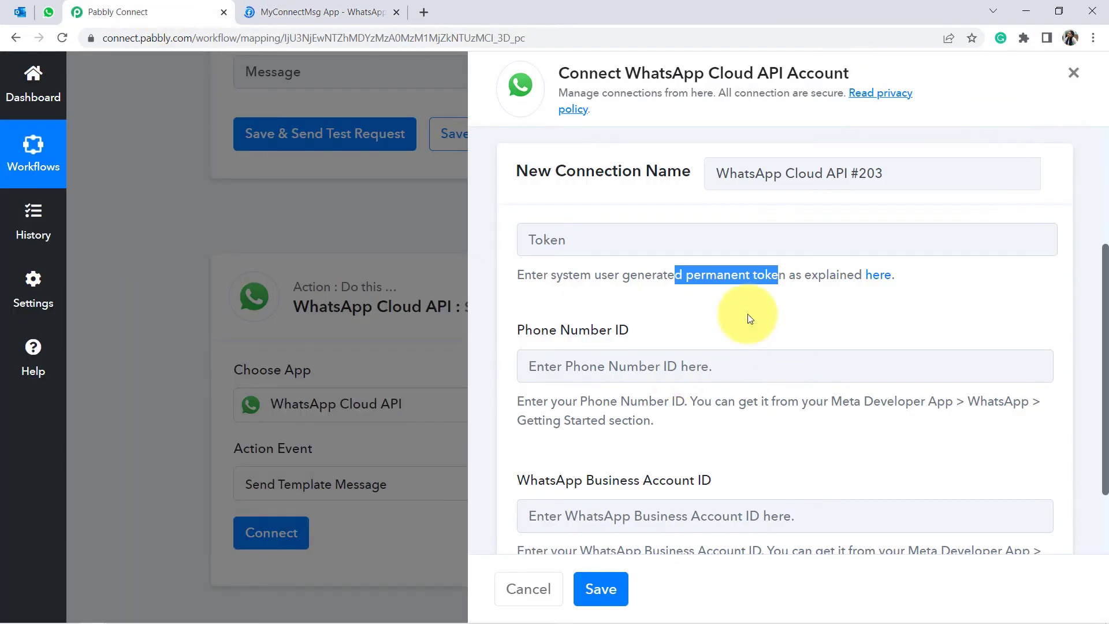
click(575, 242)
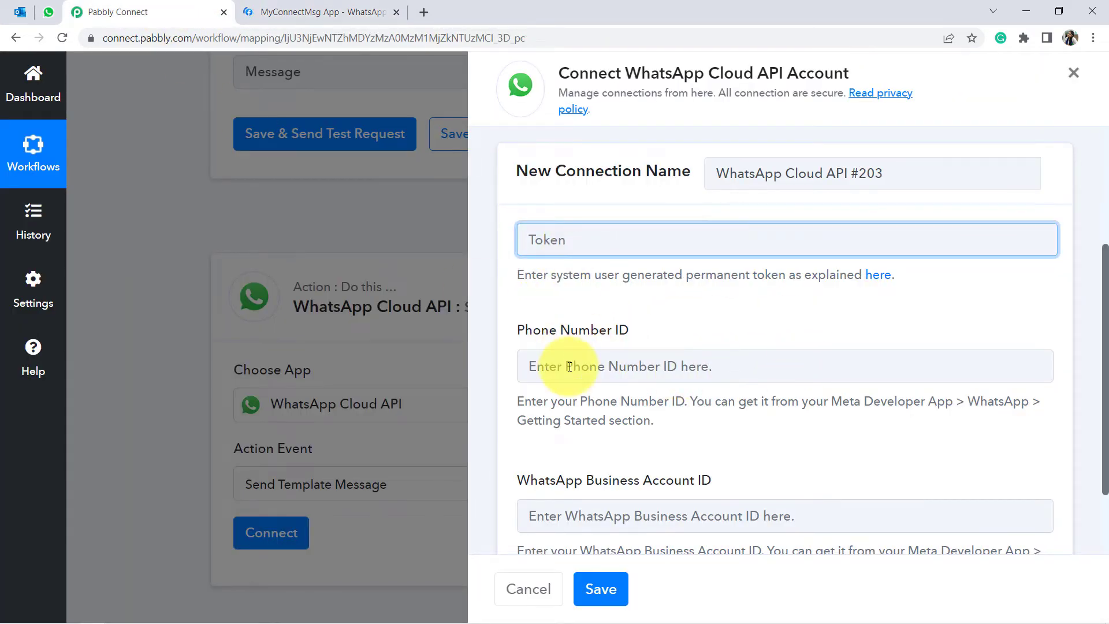
click(370, 8)
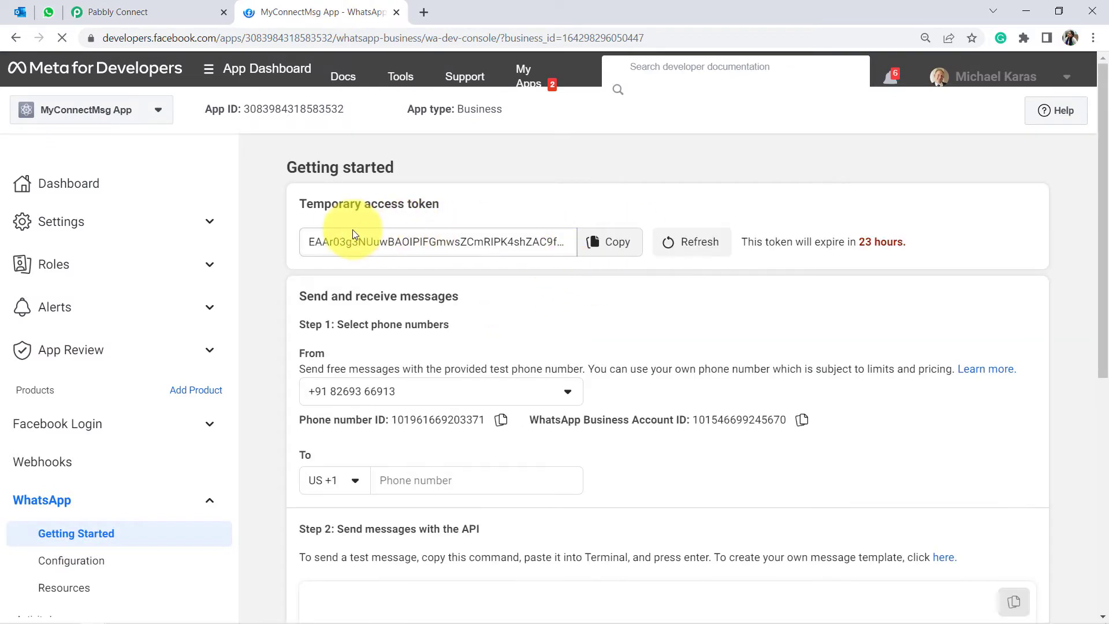
- Copy the temporary access token from Meta for Developers and paste it into the connection's Token field in Pabbly Connect
click(609, 245)
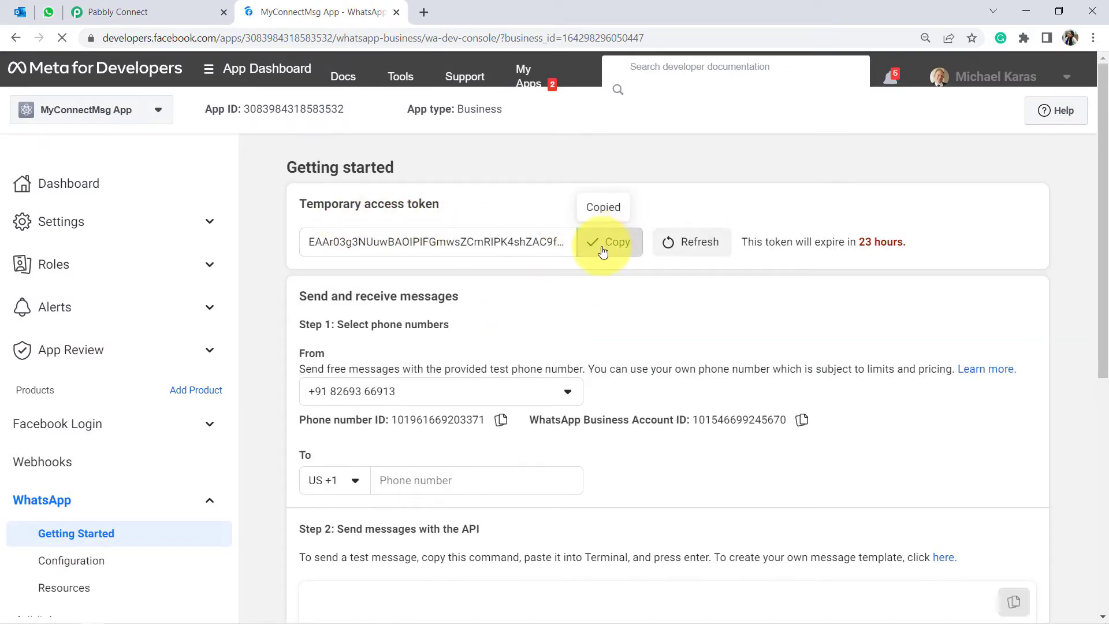
drag(304, 207, 887, 241)
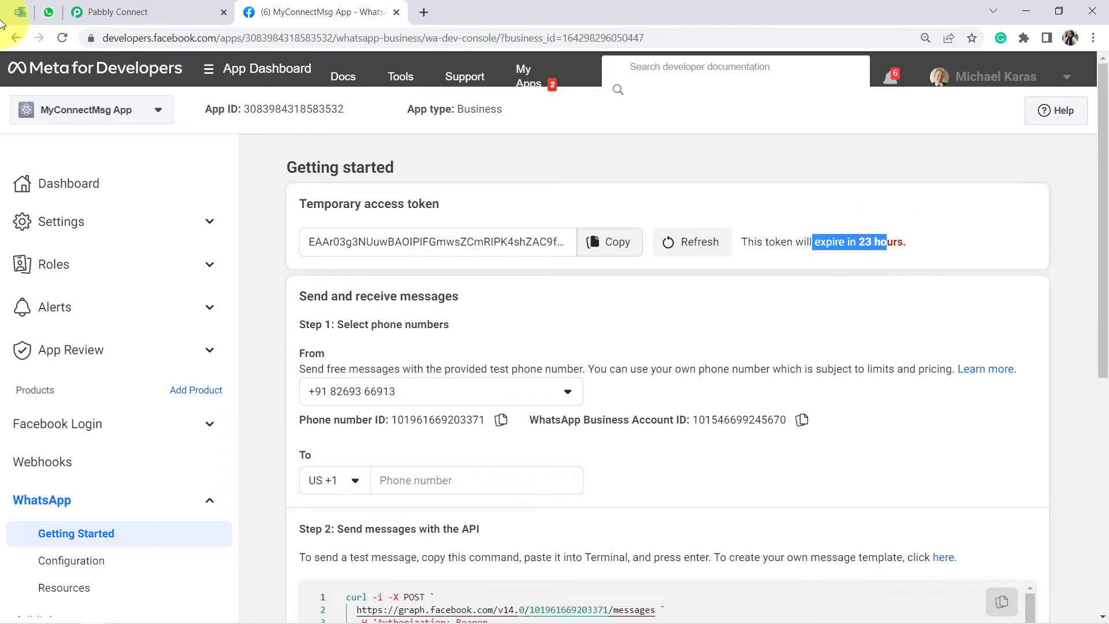
click(141, 12)
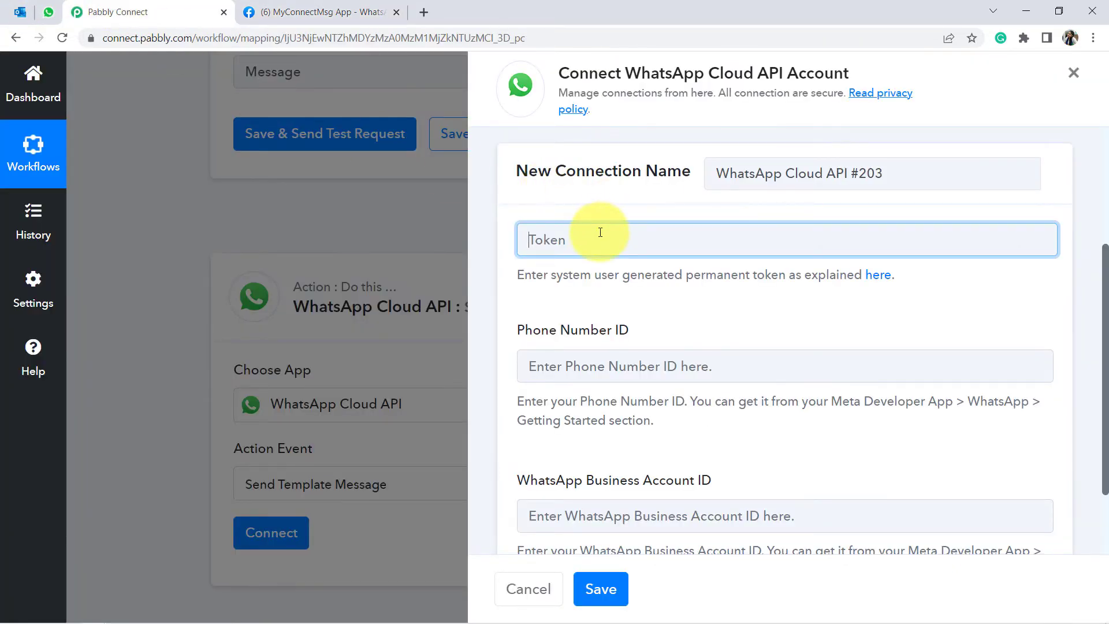
key(ctrl+v)
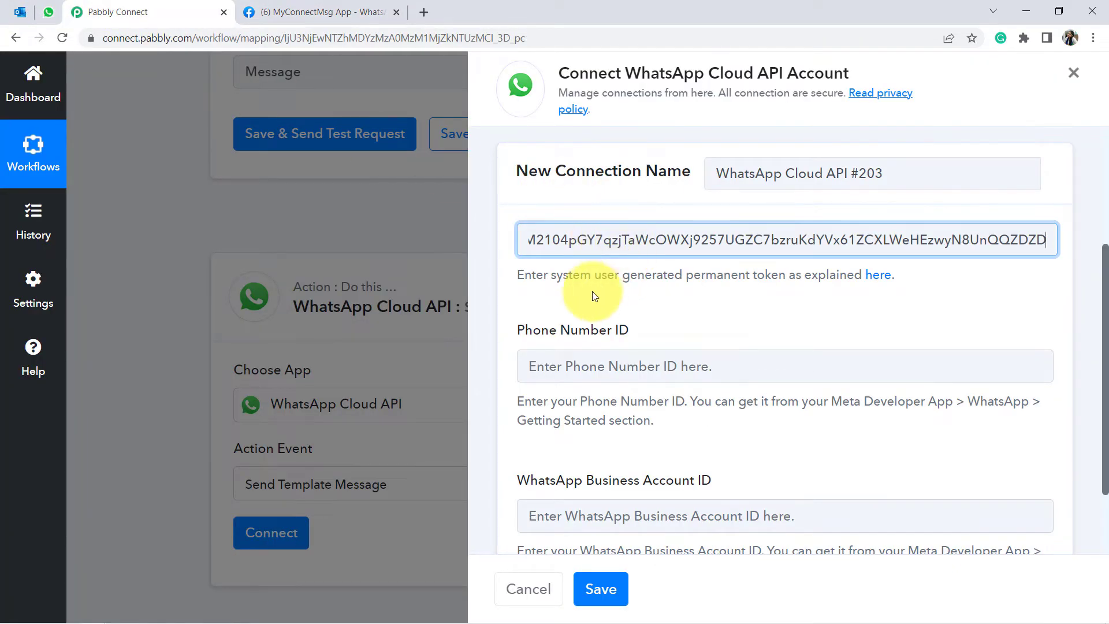
- Copy the phone number ID from the Getting Started page into the Phone Number ID field of the Pabbly Connect connection
click(268, 11)
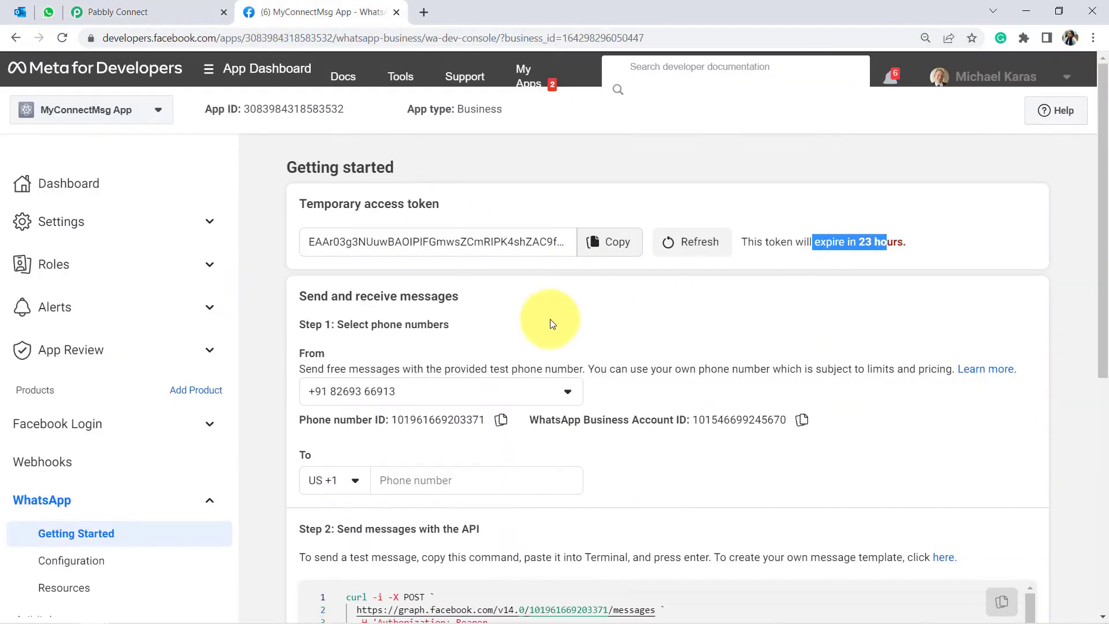
click(500, 420)
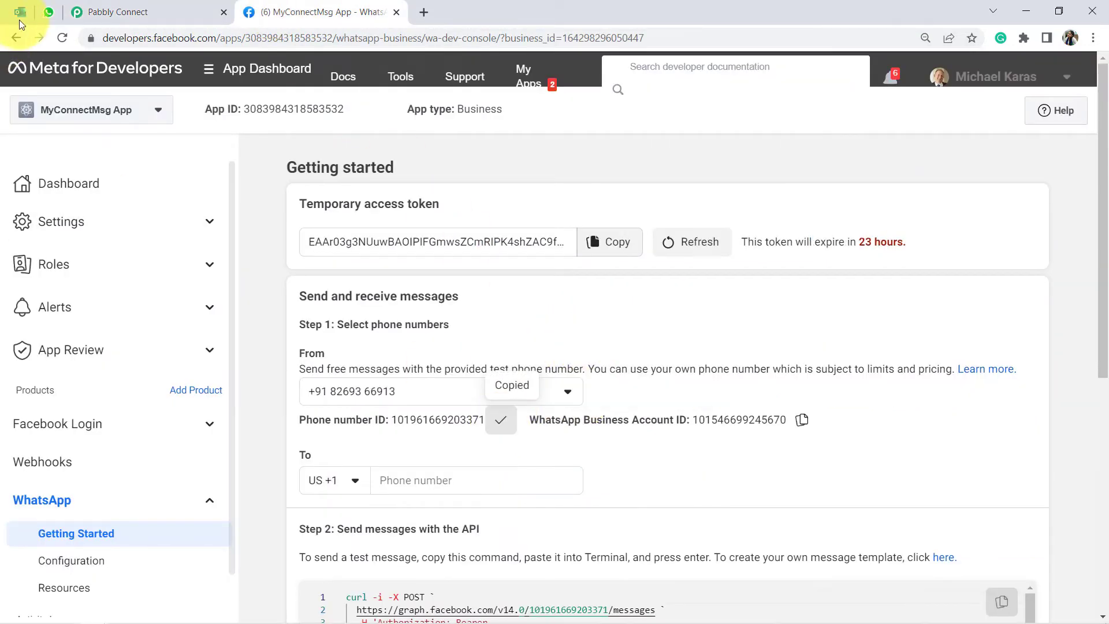
click(144, 11)
click(551, 350)
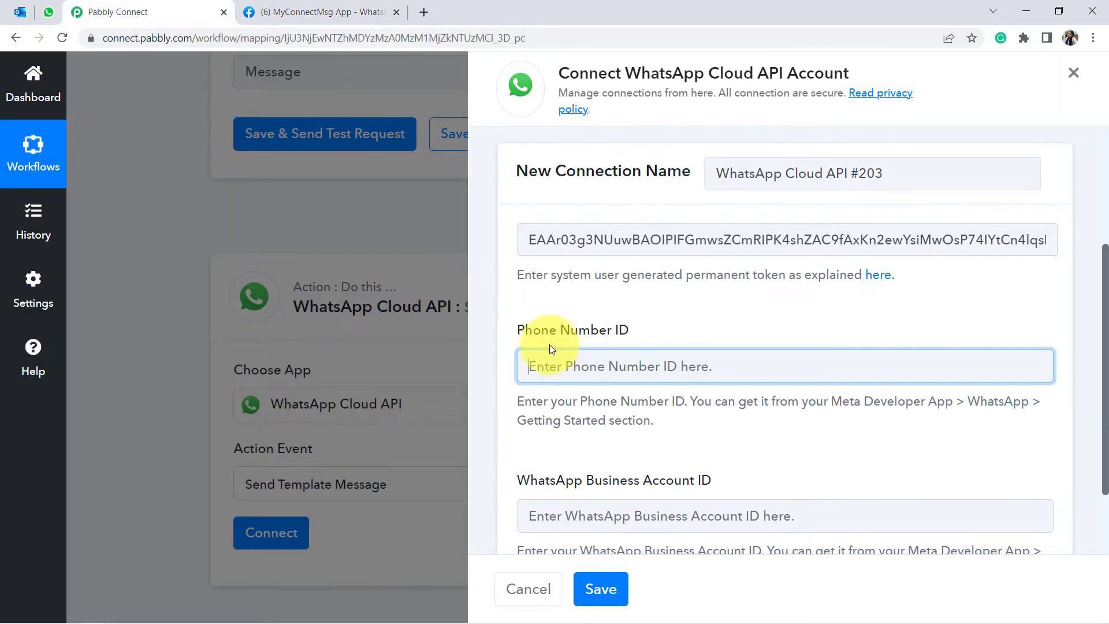
- Copy the WhatsApp Business Account ID from Meta for Developers into its field in Pabbly Connect and save the connection
click(374, 12)
click(802, 420)
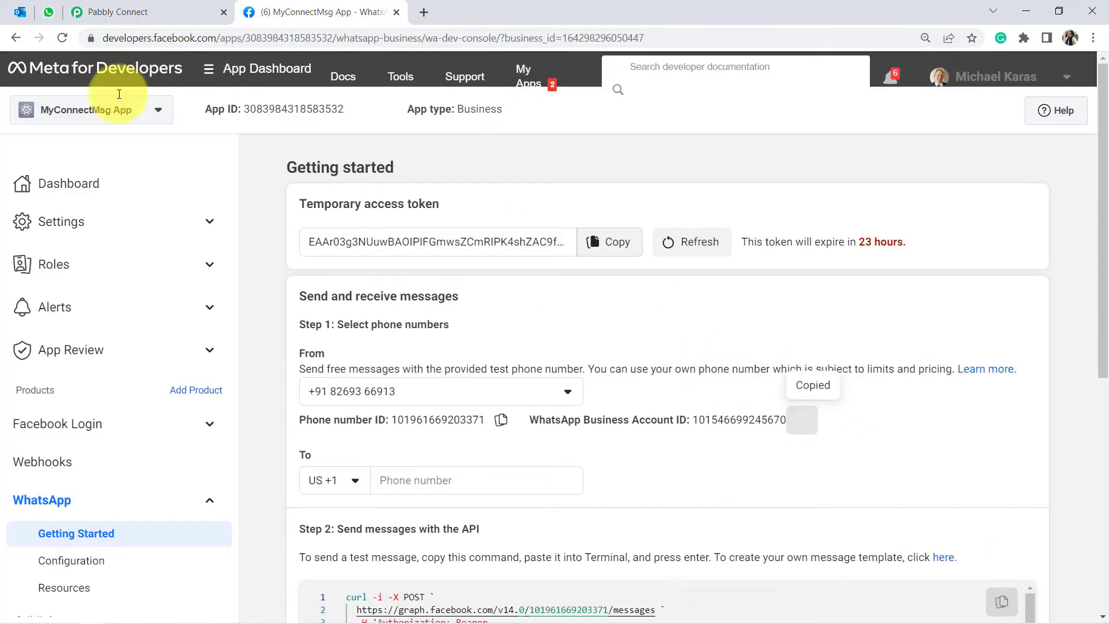
click(98, 12)
click(567, 511)
key(ctrl+v)
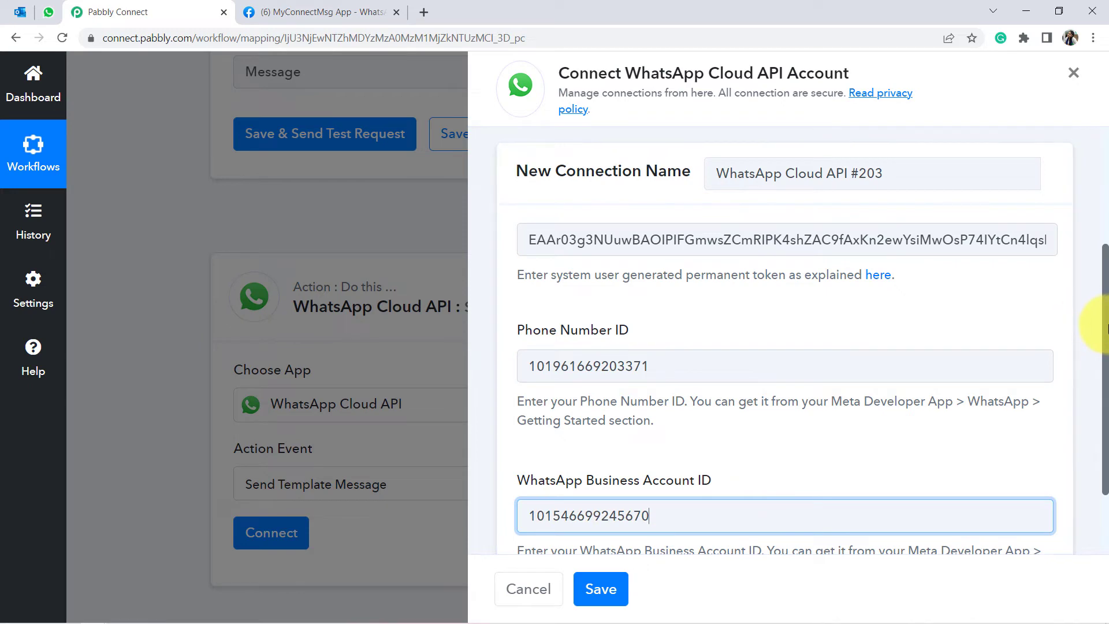
drag(1105, 330, 1106, 398)
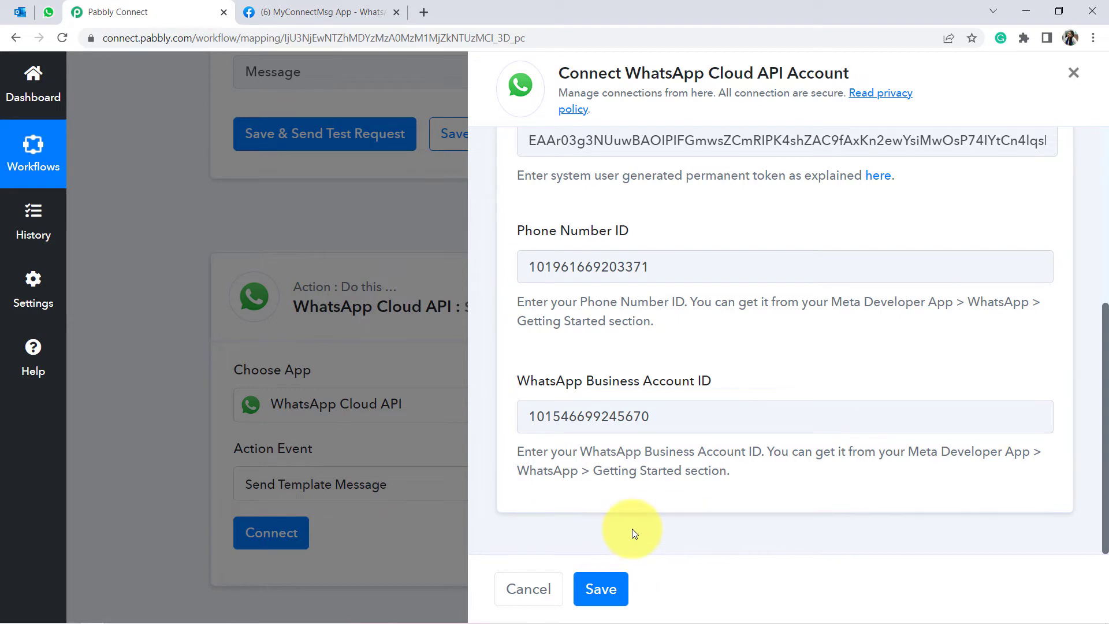
click(604, 593)
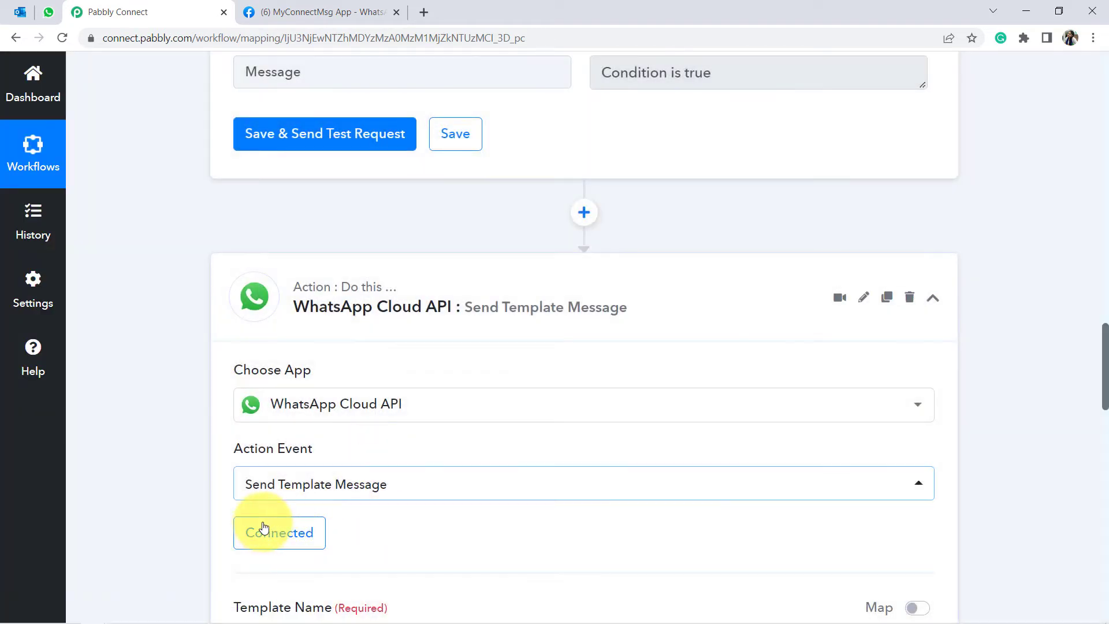
- Check the action's Template Name field, and open the message templates page from Step 2 of the Meta Getting Started page
drag(1104, 342, 1105, 436)
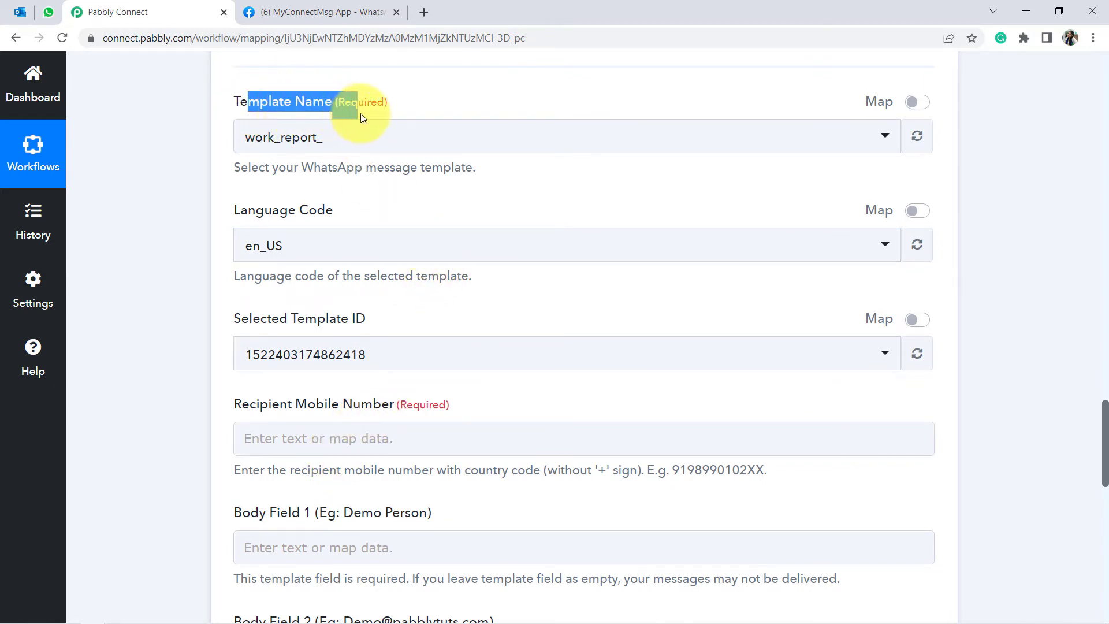
click(385, 105)
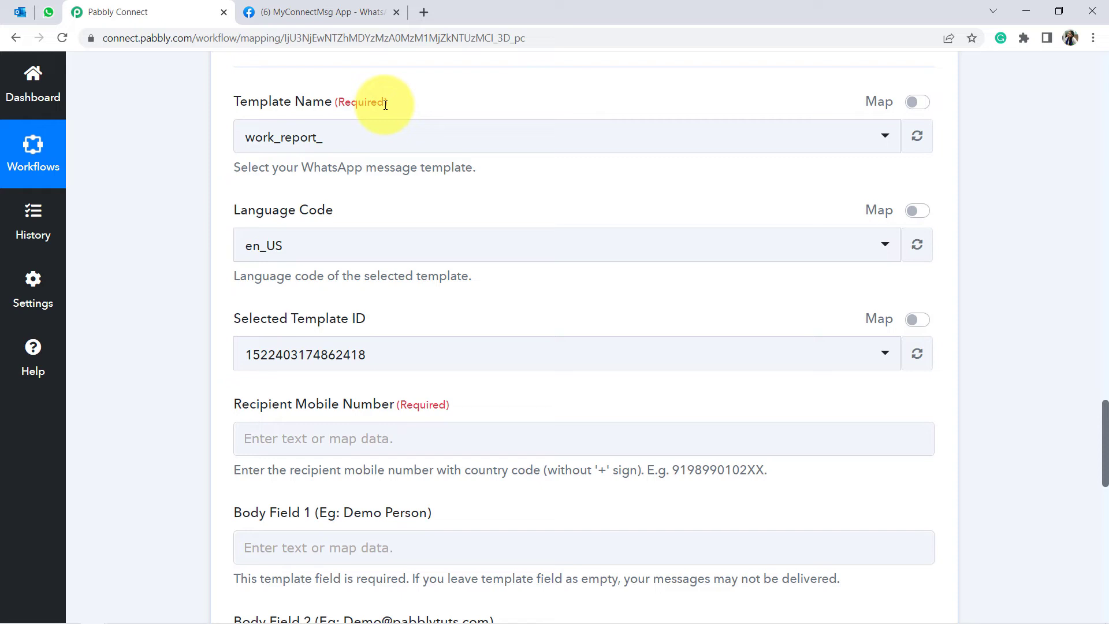
click(306, 11)
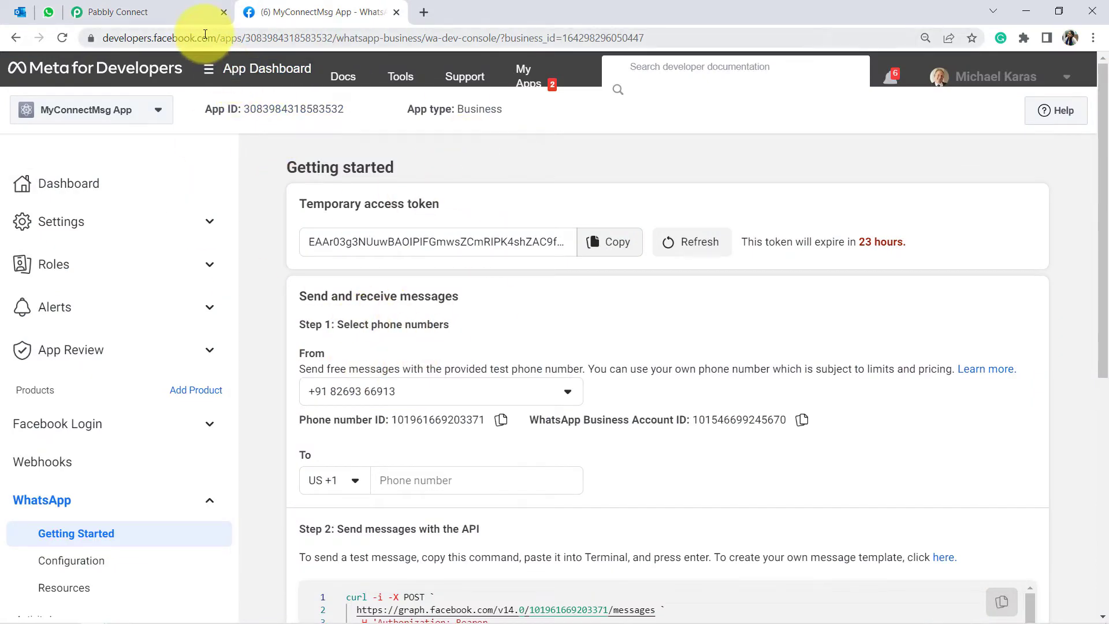
drag(1107, 353, 1103, 442)
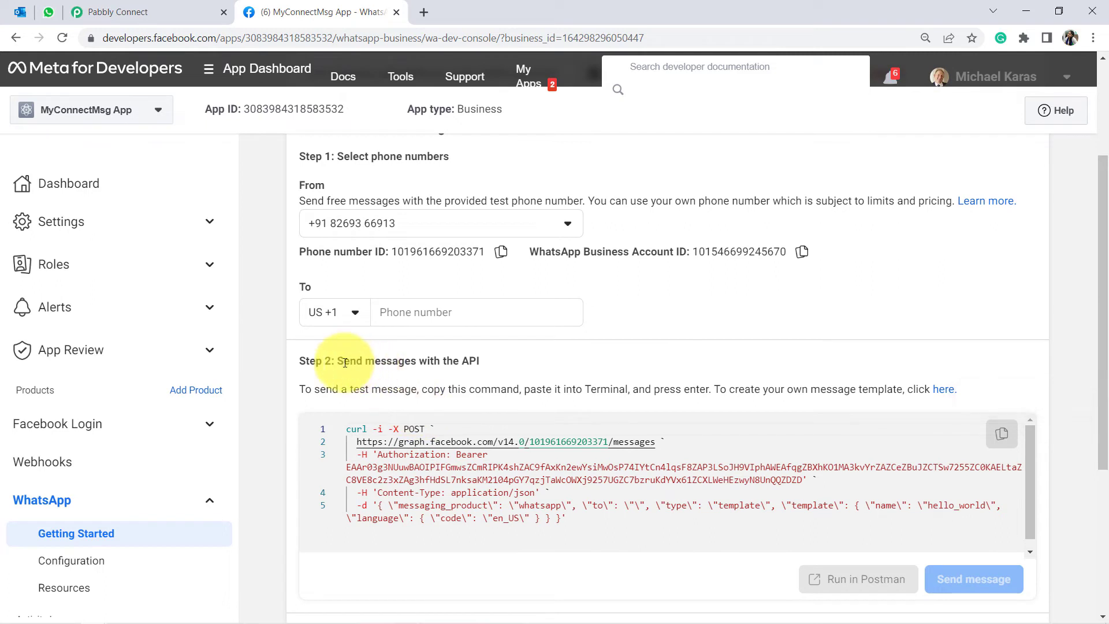
drag(345, 362, 508, 359)
click(944, 391)
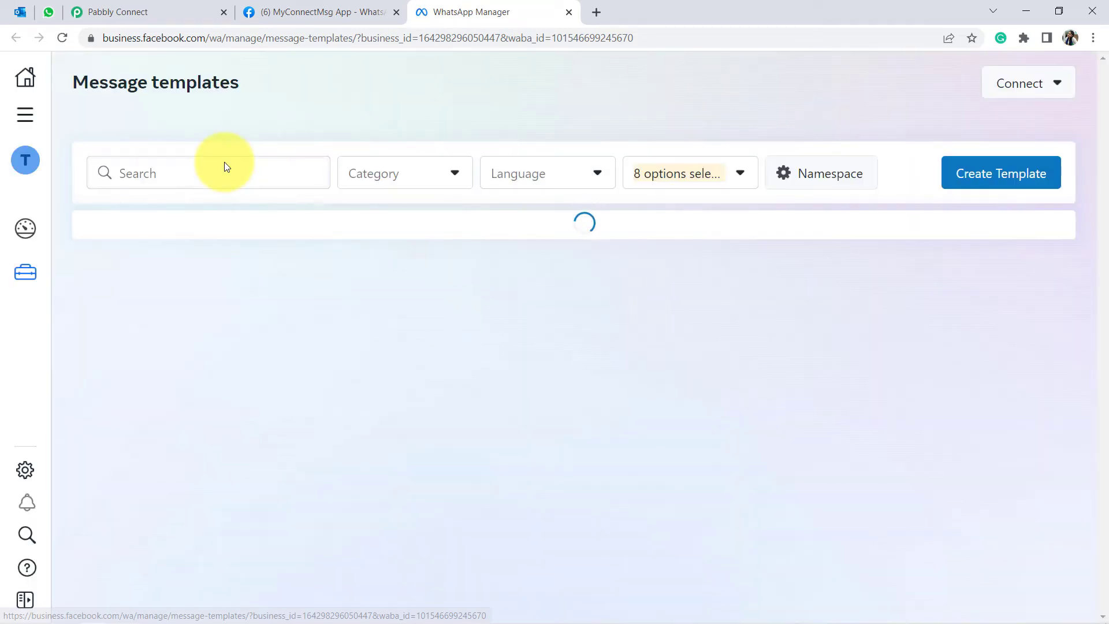
- Look through the existing message templates in WhatsApp Manager and the Template Name choices in Pabbly Connect
scroll(415, 361, down, 7)
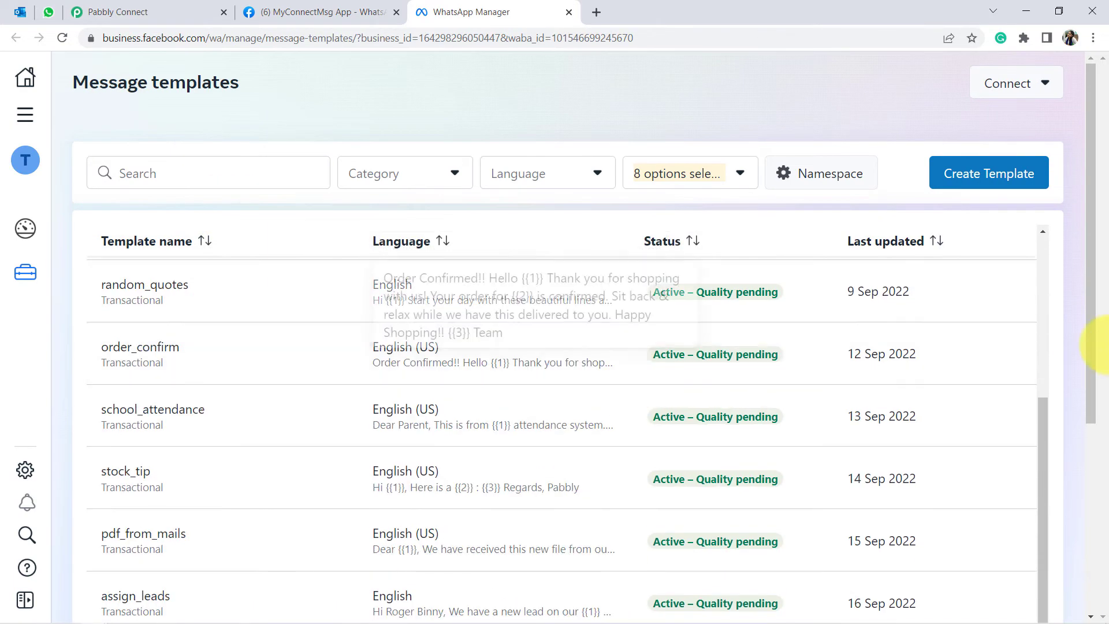
drag(1045, 460, 1058, 276)
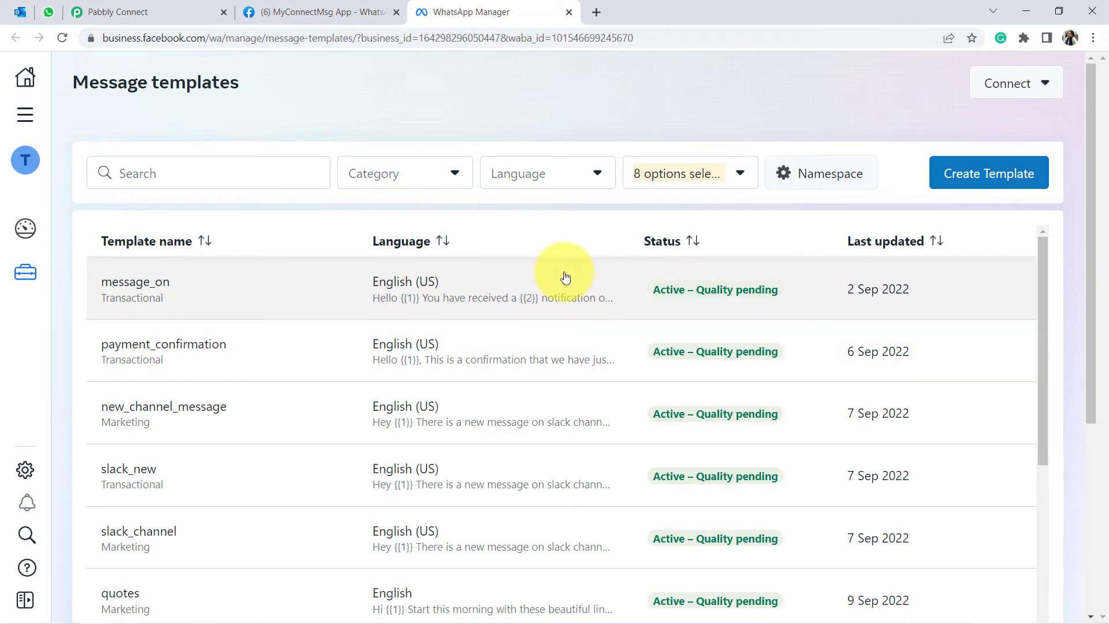
click(122, 8)
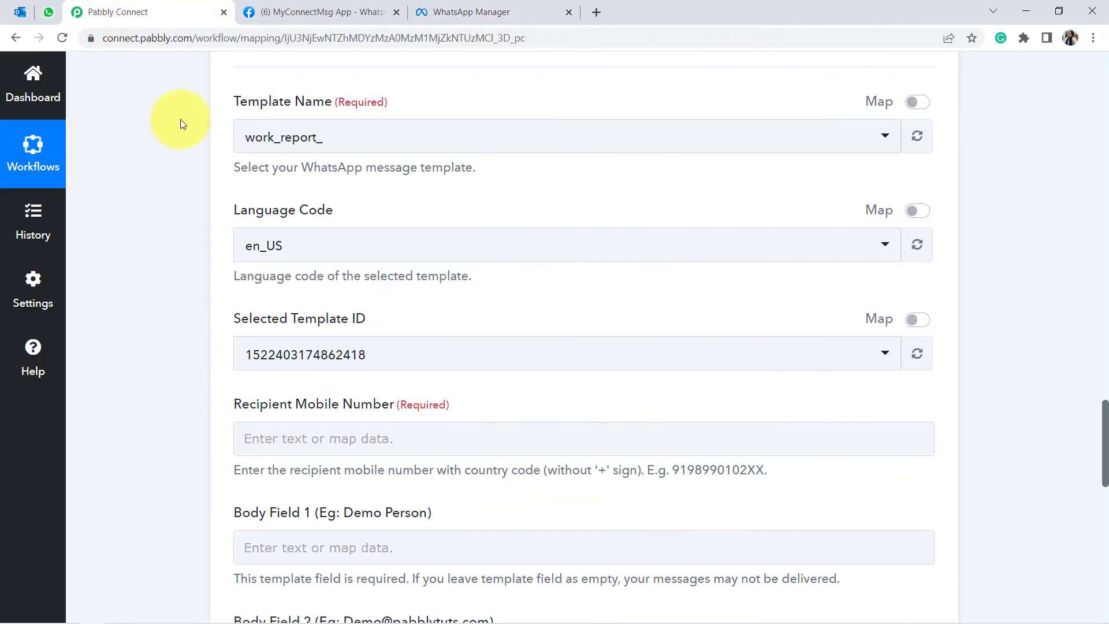
click(315, 141)
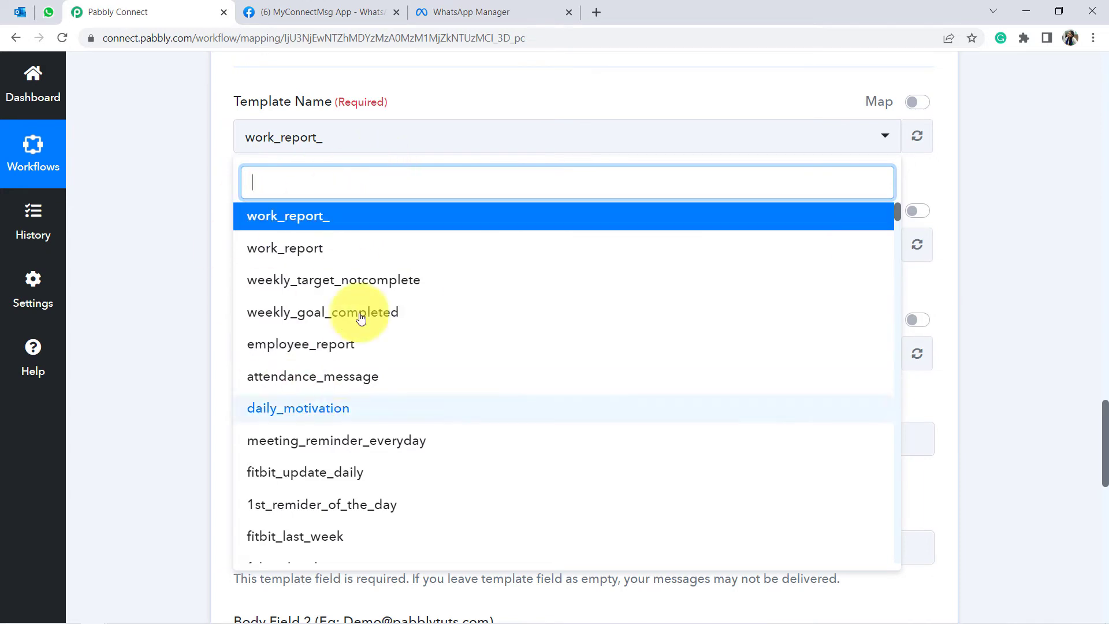
- Search the message templates in WhatsApp Manager for "payou" and open the payout_notification_stripe template
click(485, 13)
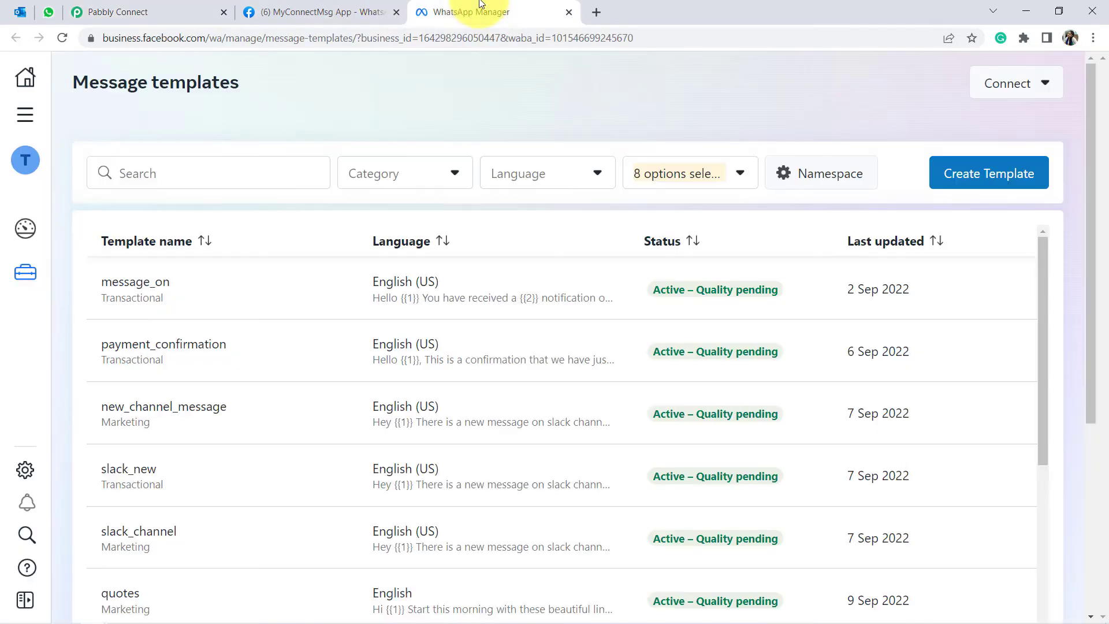
click(148, 178)
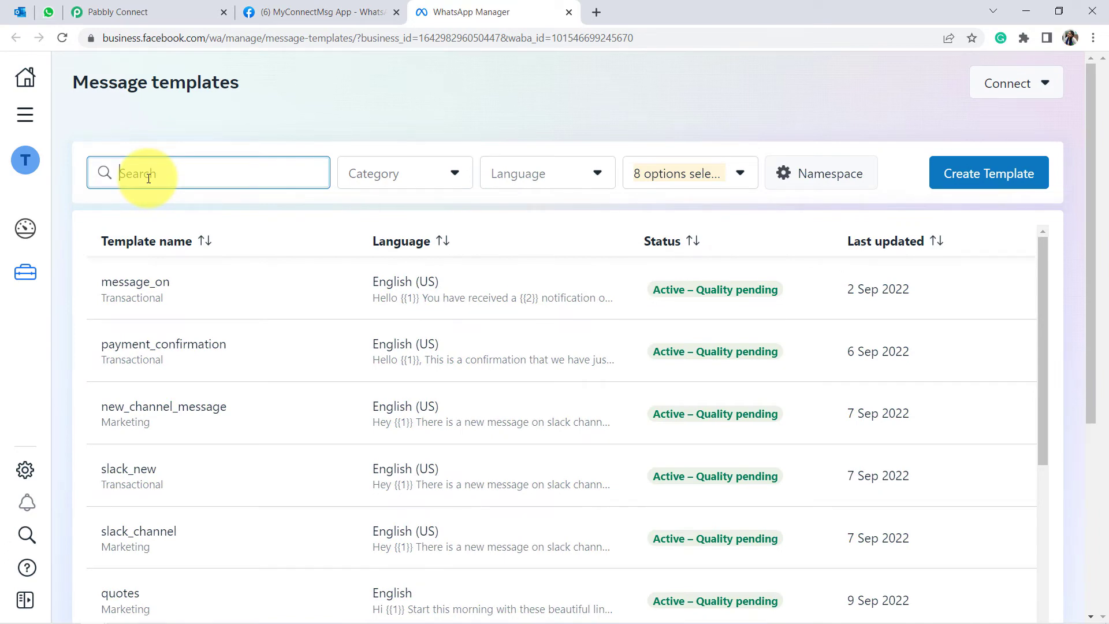
text(payou)
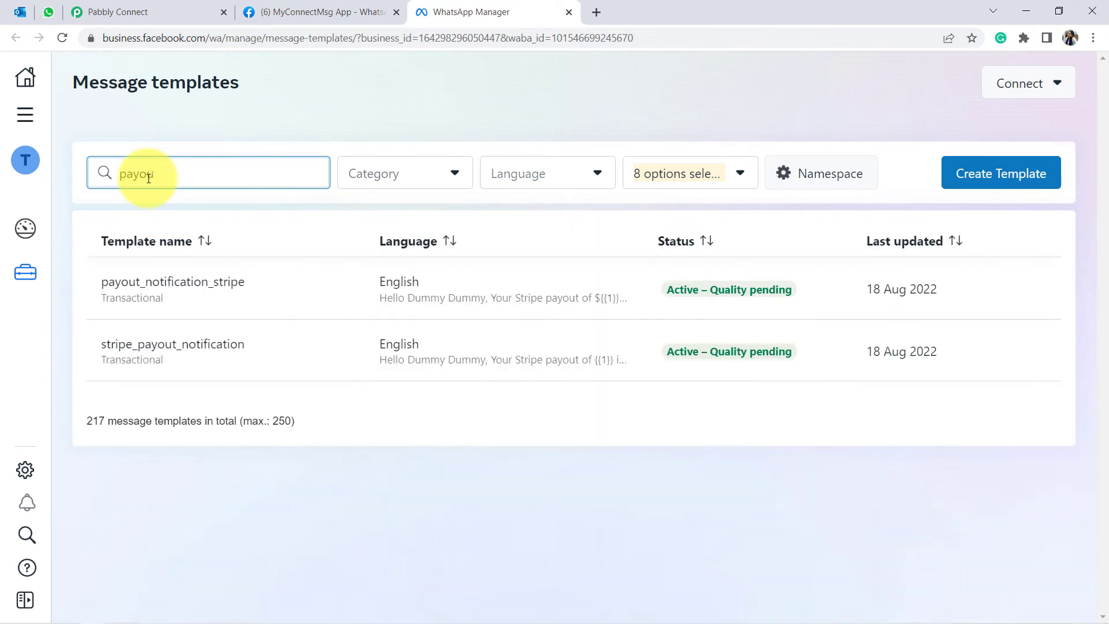
click(176, 286)
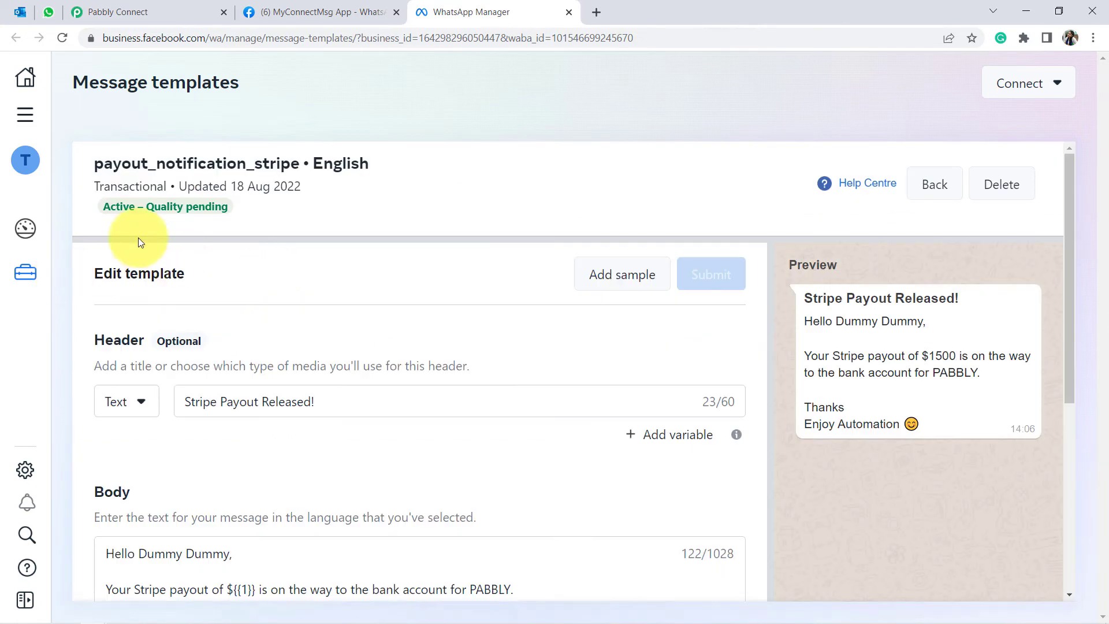
- Examine the payout_notification_stripe template's name, language, header, body text and message preview
drag(92, 163, 256, 164)
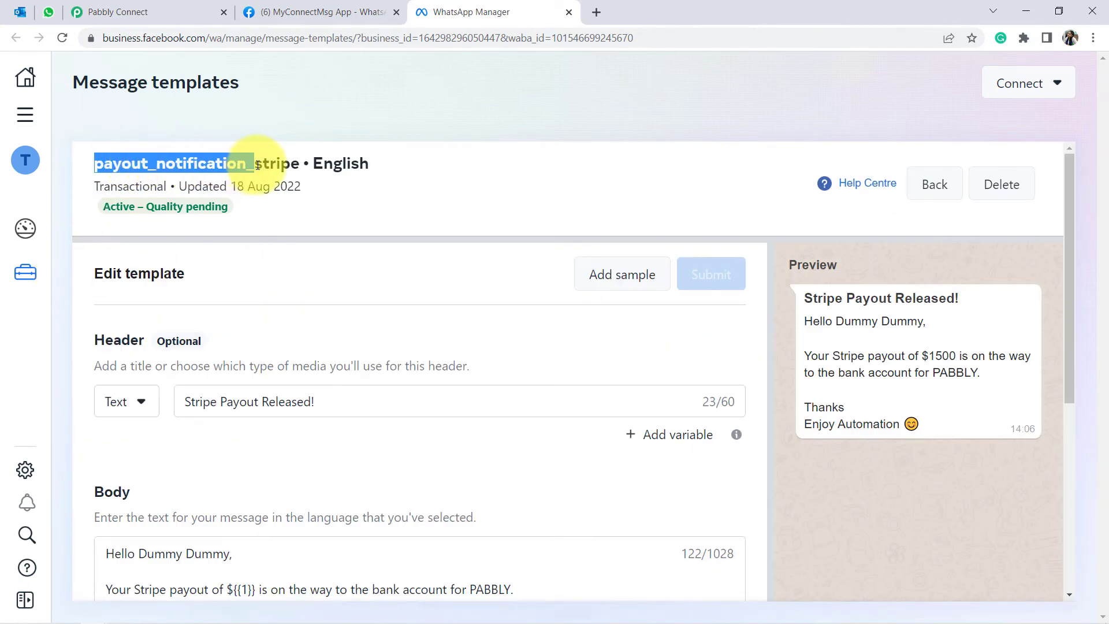
drag(323, 164, 370, 164)
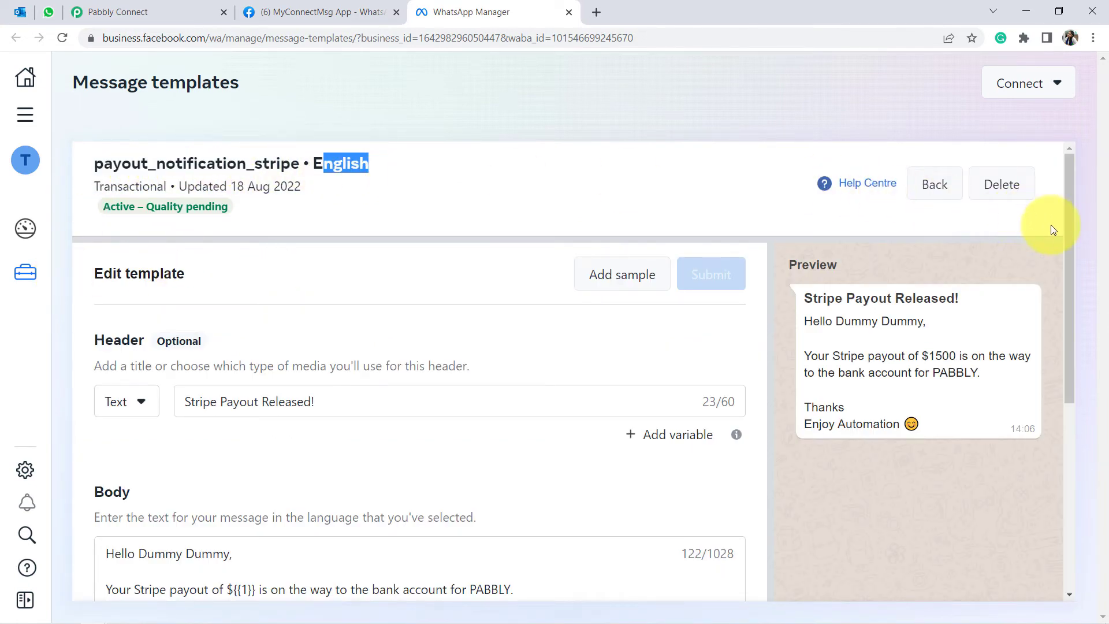
drag(1070, 235, 1072, 266)
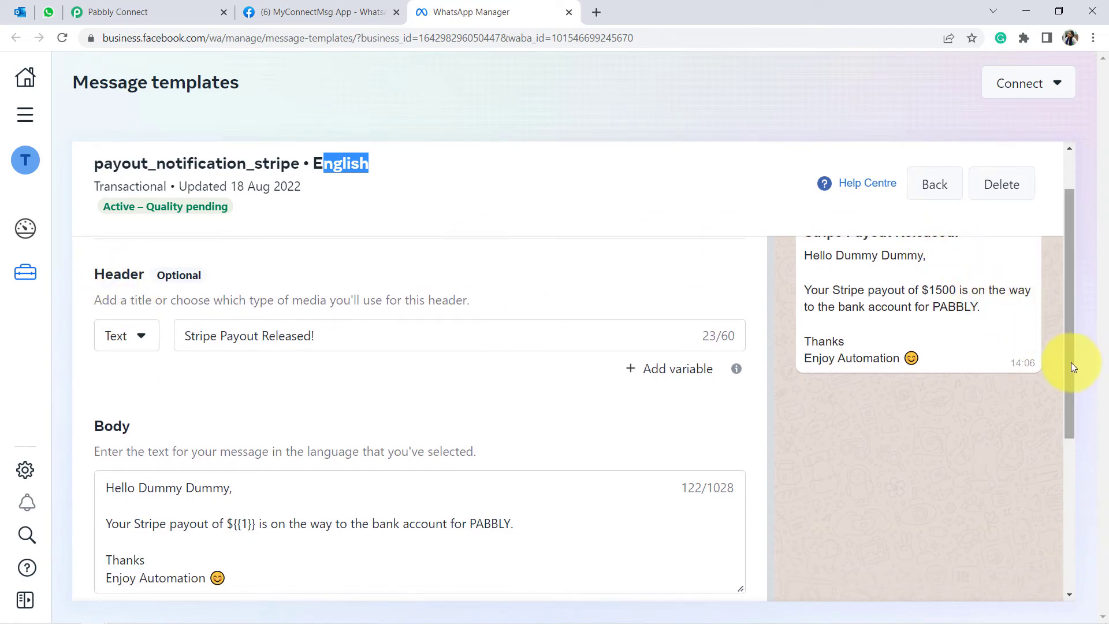
drag(1071, 362, 1079, 314)
click(1093, 38)
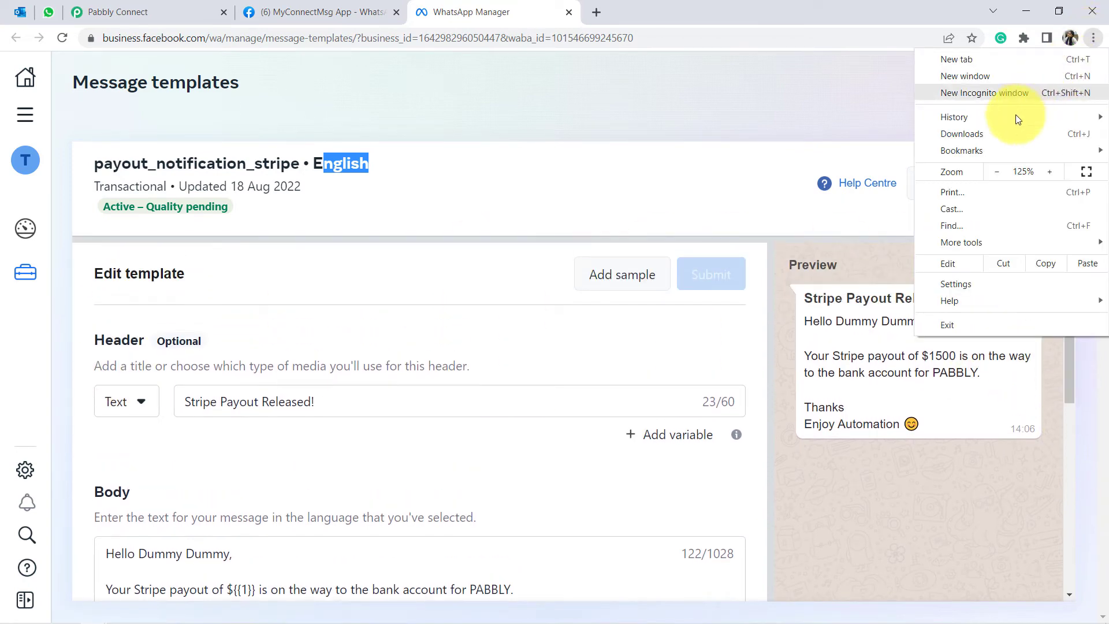
click(1000, 171)
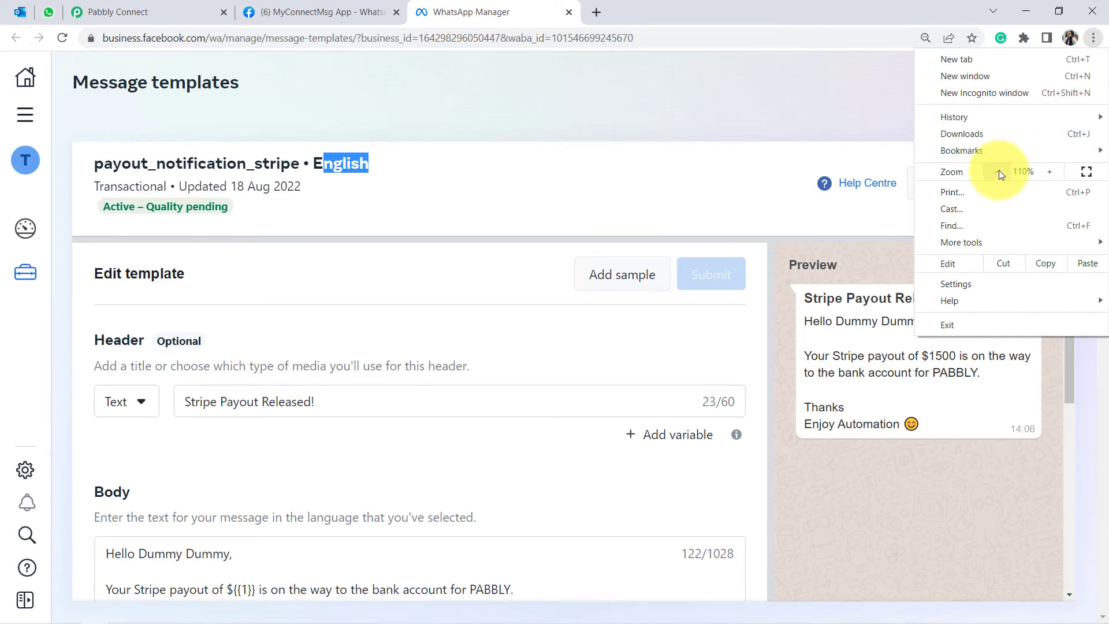
click(1000, 171)
click(907, 356)
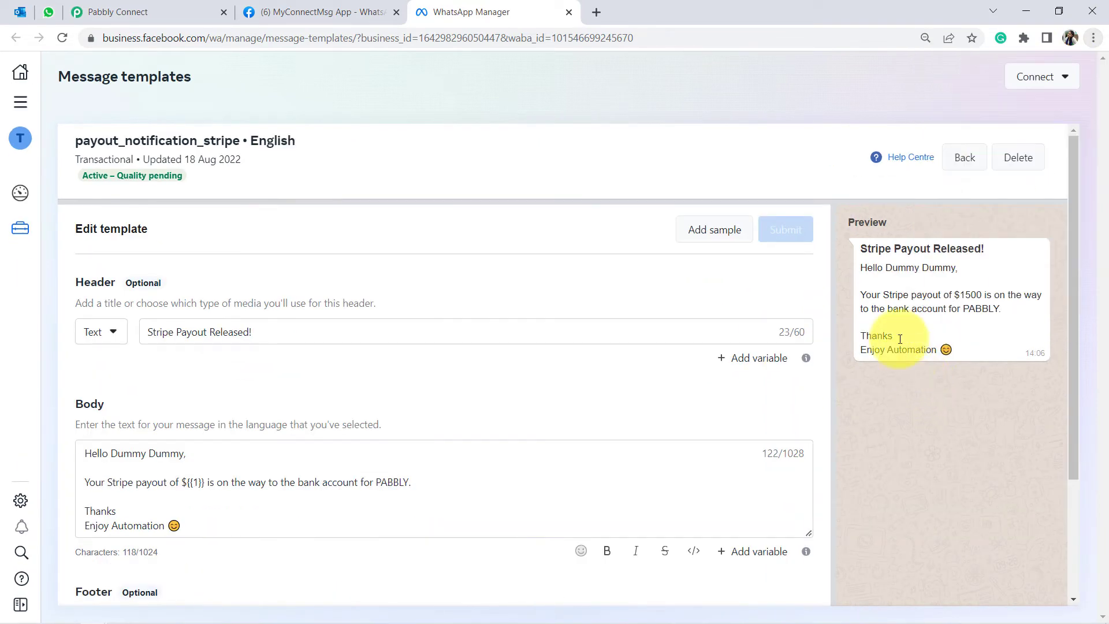
- Examine the payout_notification_stripe template's message preview and body text, including the payout amount variable {{1}}
drag(863, 249, 955, 351)
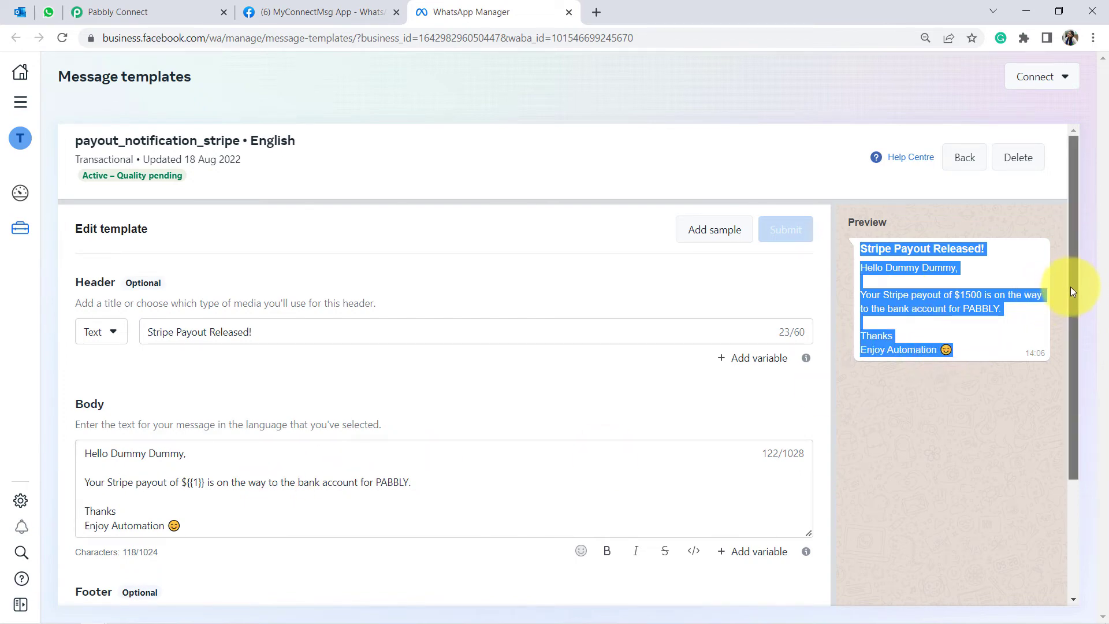
drag(1070, 283, 1070, 296)
drag(75, 382, 166, 405)
click(159, 408)
drag(85, 438, 191, 438)
click(176, 439)
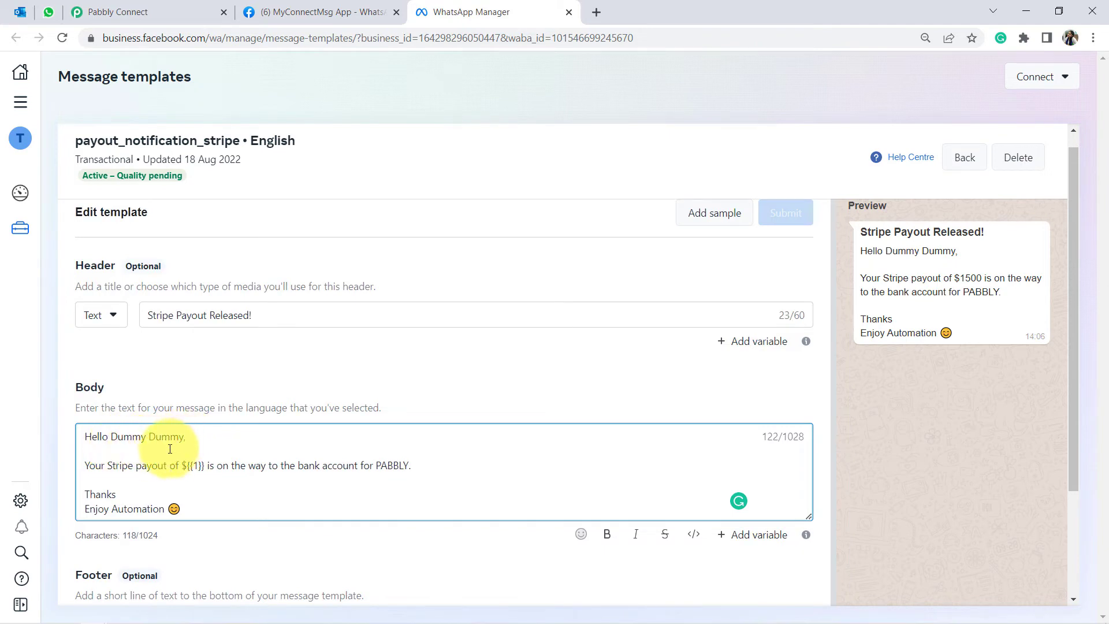
drag(95, 467, 189, 467)
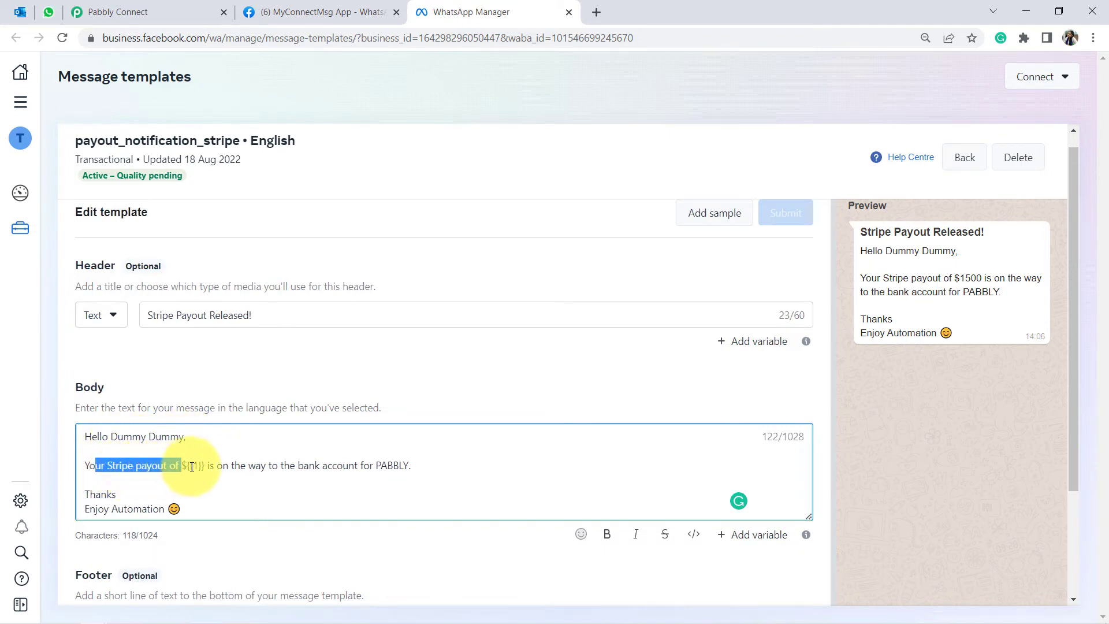
double_click(193, 466)
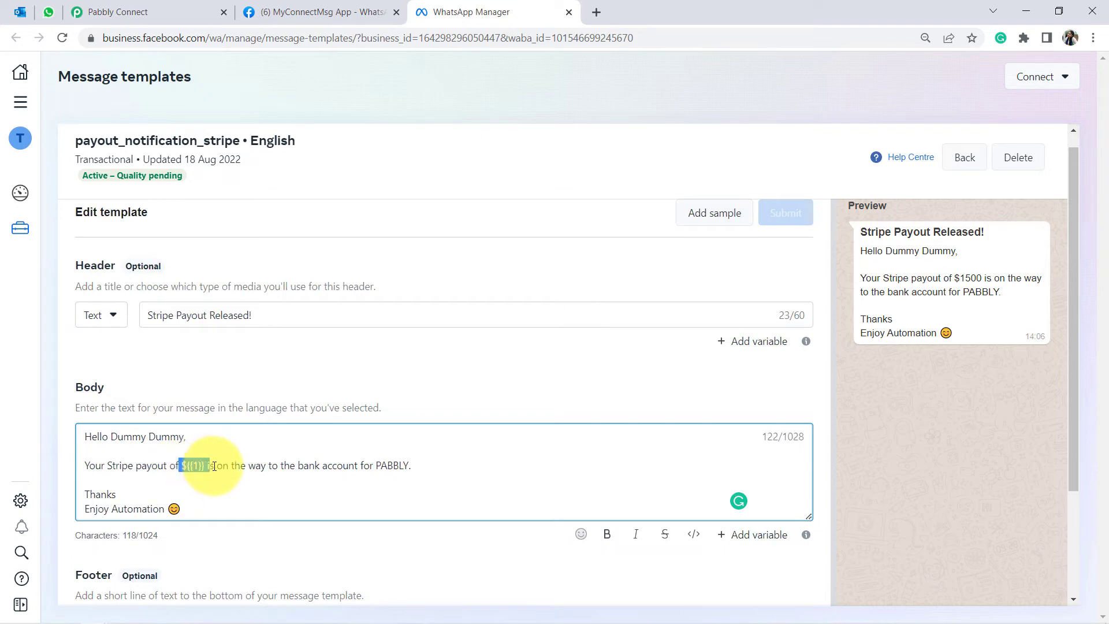
drag(239, 465, 161, 508)
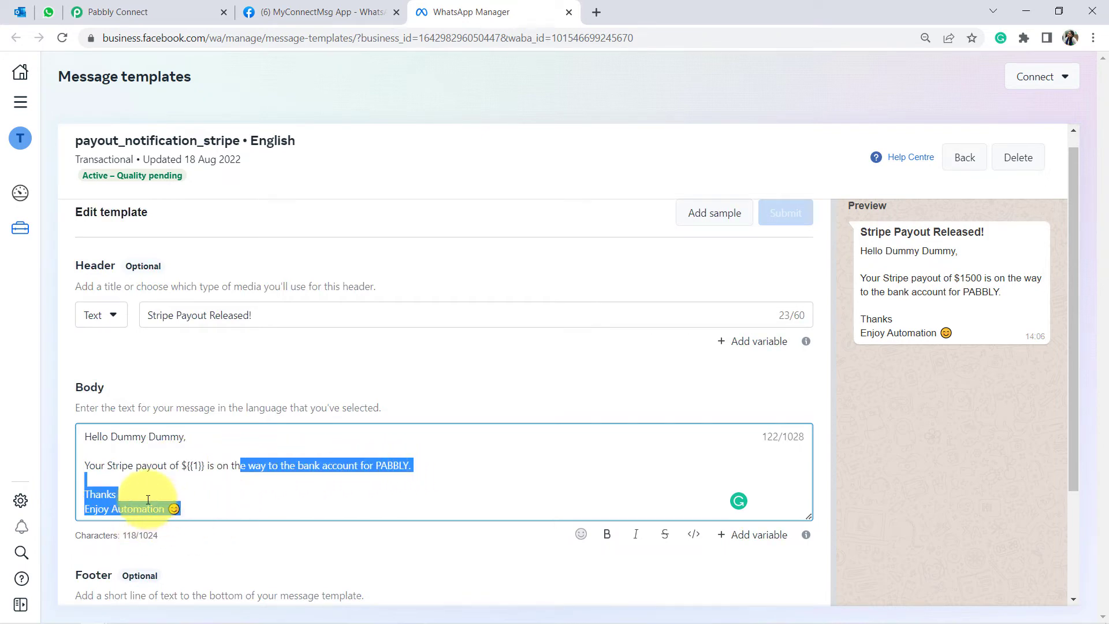
click(143, 495)
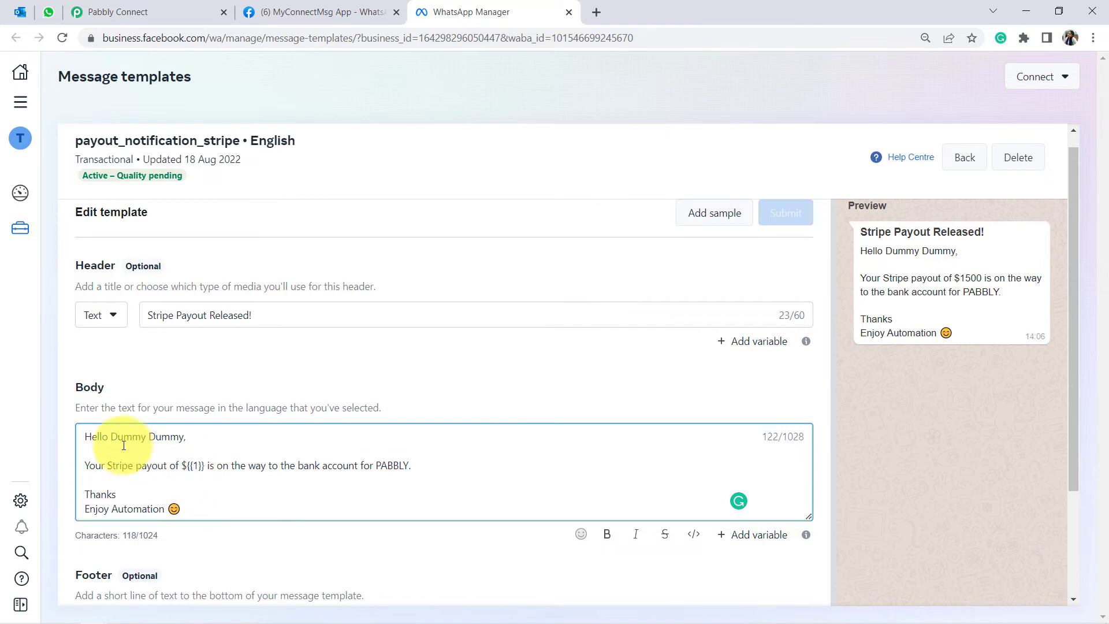
drag(92, 435, 252, 512)
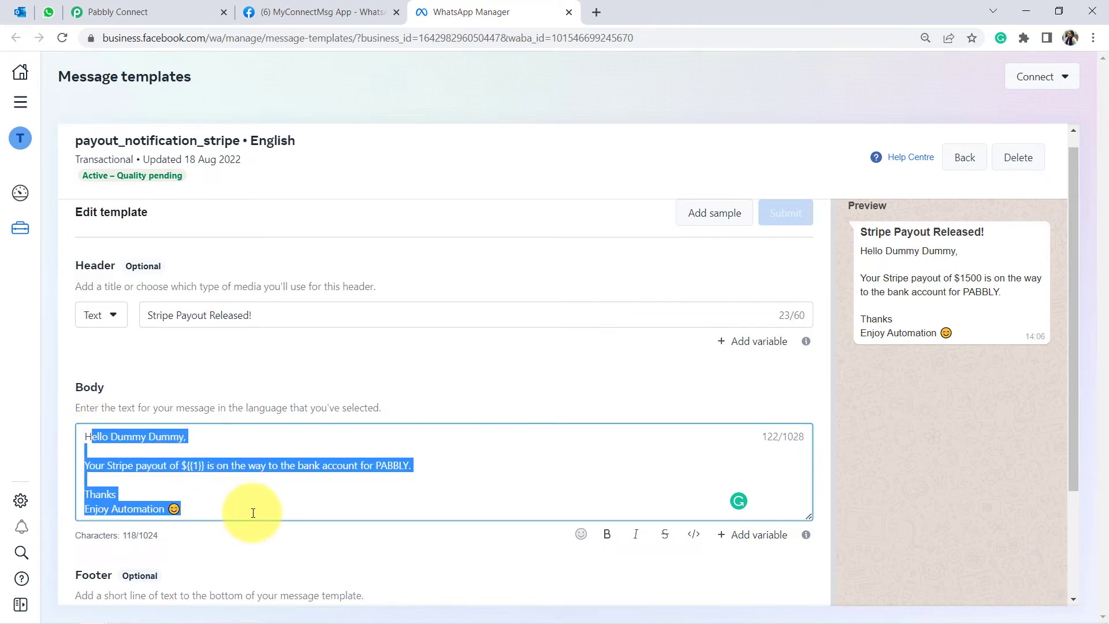
click(210, 493)
drag(183, 469, 205, 470)
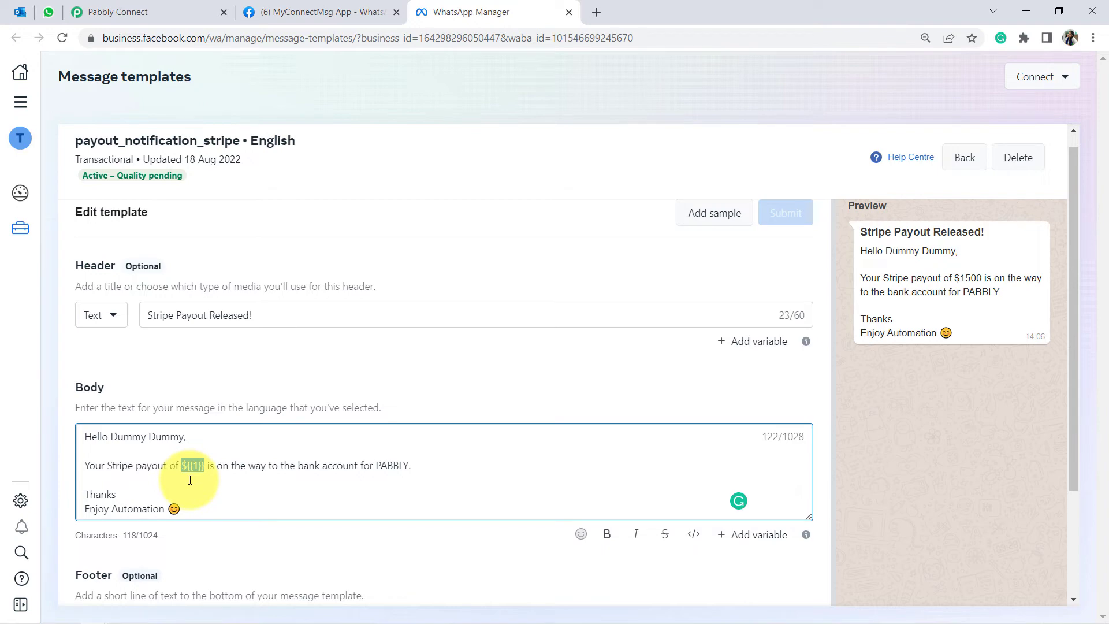
- Compare the sample payout amount in the template preview with the body variable, and look over the template's remaining sections
click(954, 282)
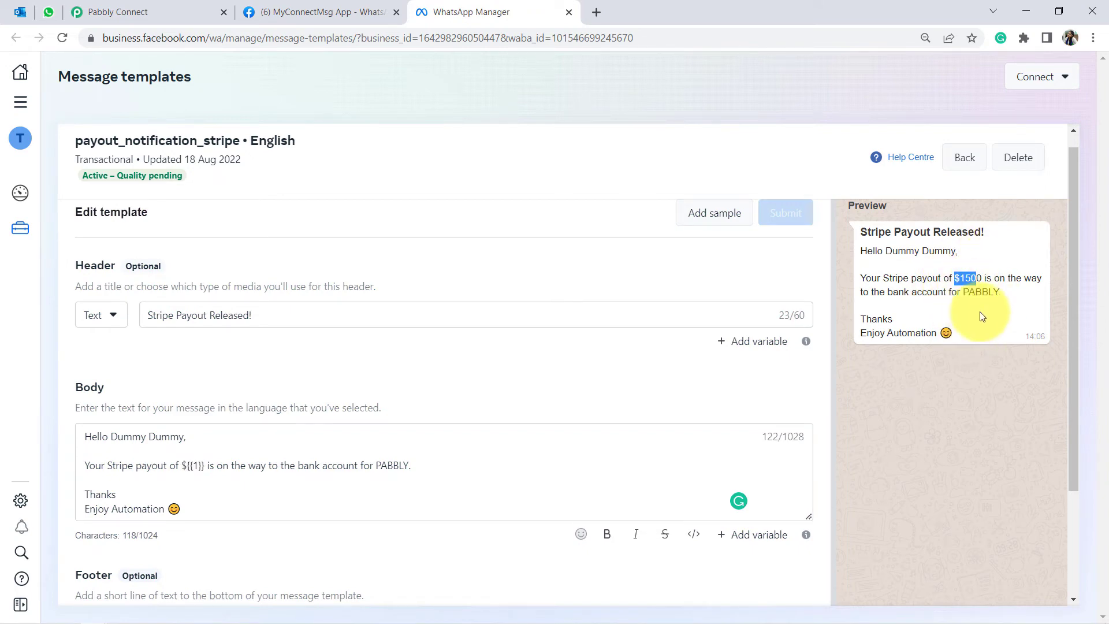
drag(1072, 305, 1067, 448)
drag(201, 444, 930, 182)
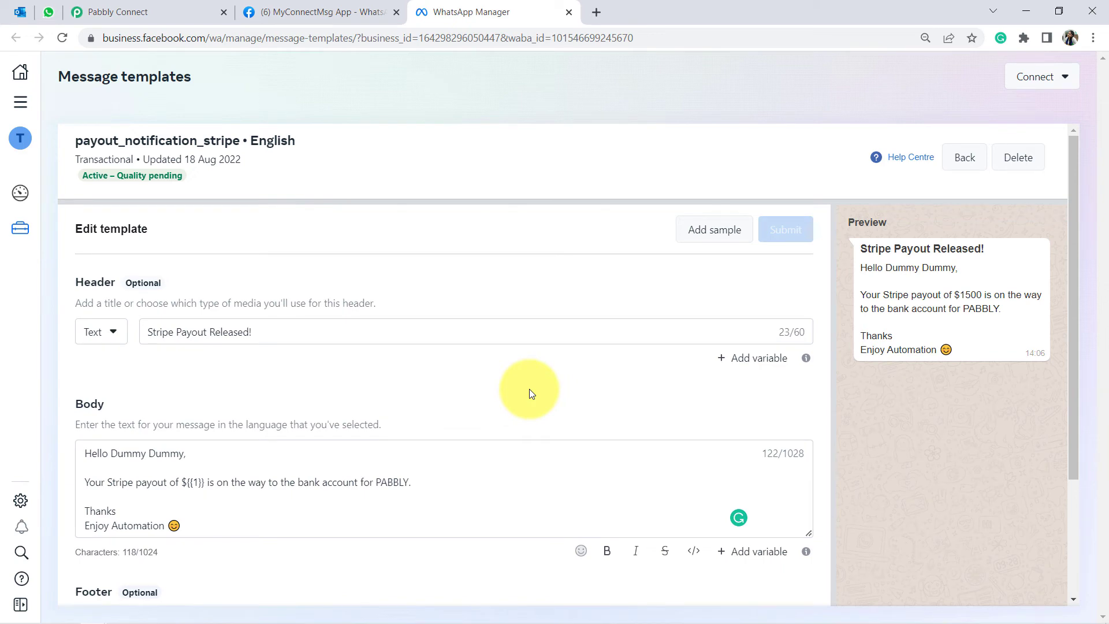
scroll(530, 390, down, 1)
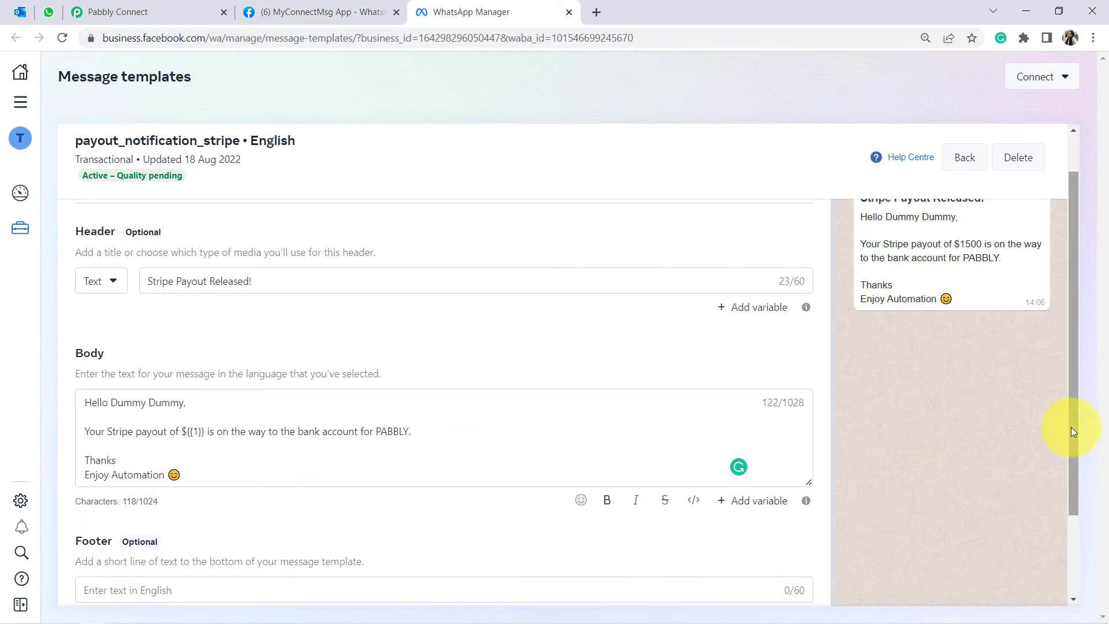
drag(1073, 440, 1074, 380)
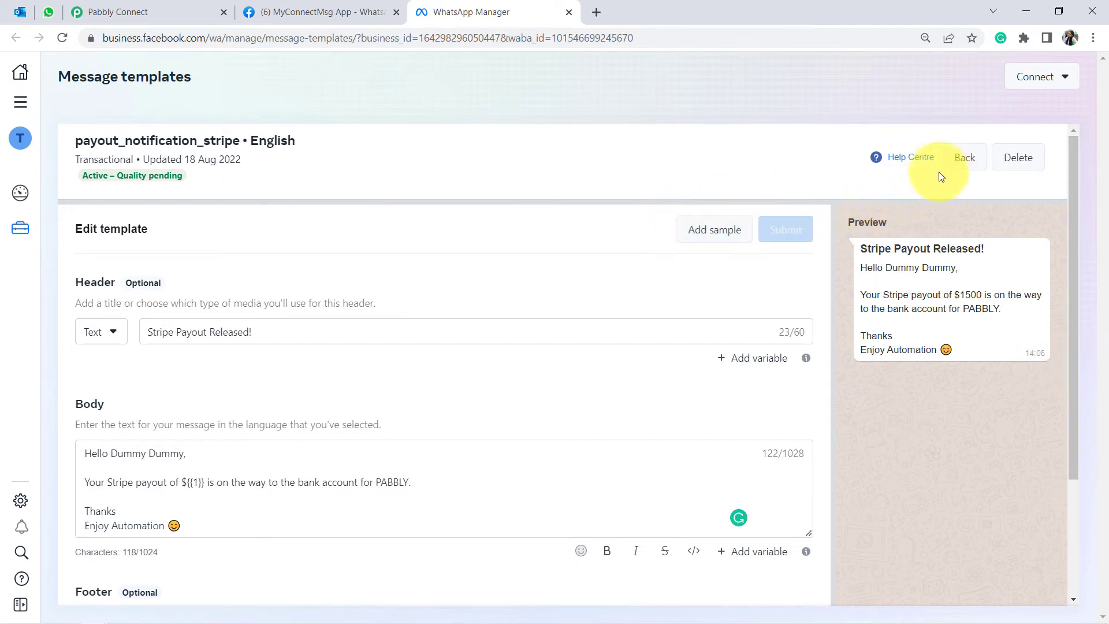
- Open the template's sample content, check the example value for variable {{1}}, and close it without changes
click(714, 230)
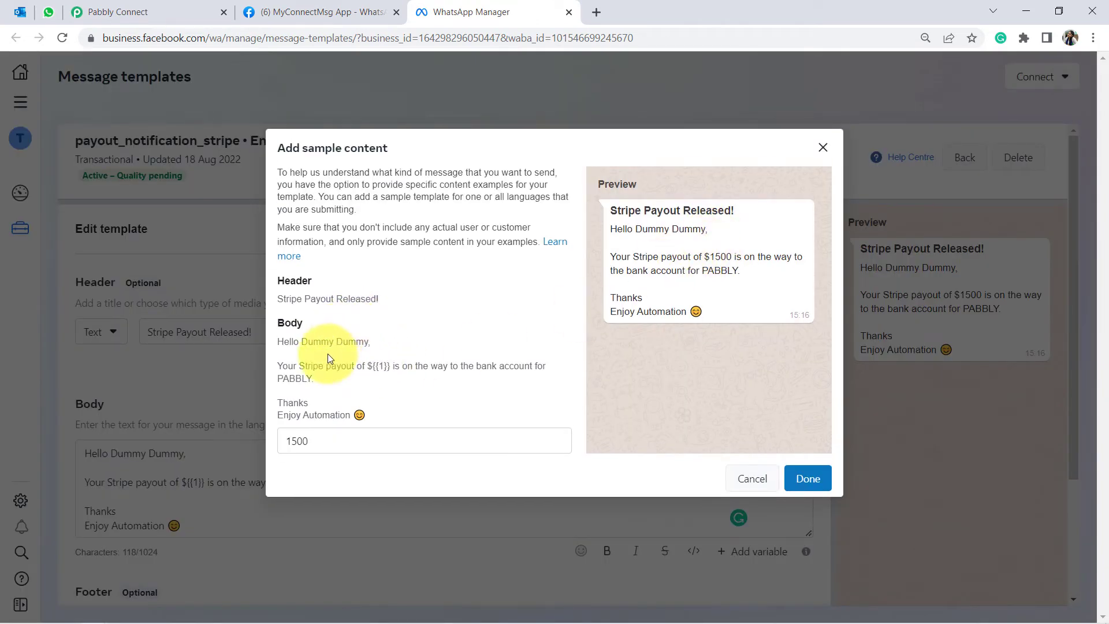
double_click(286, 443)
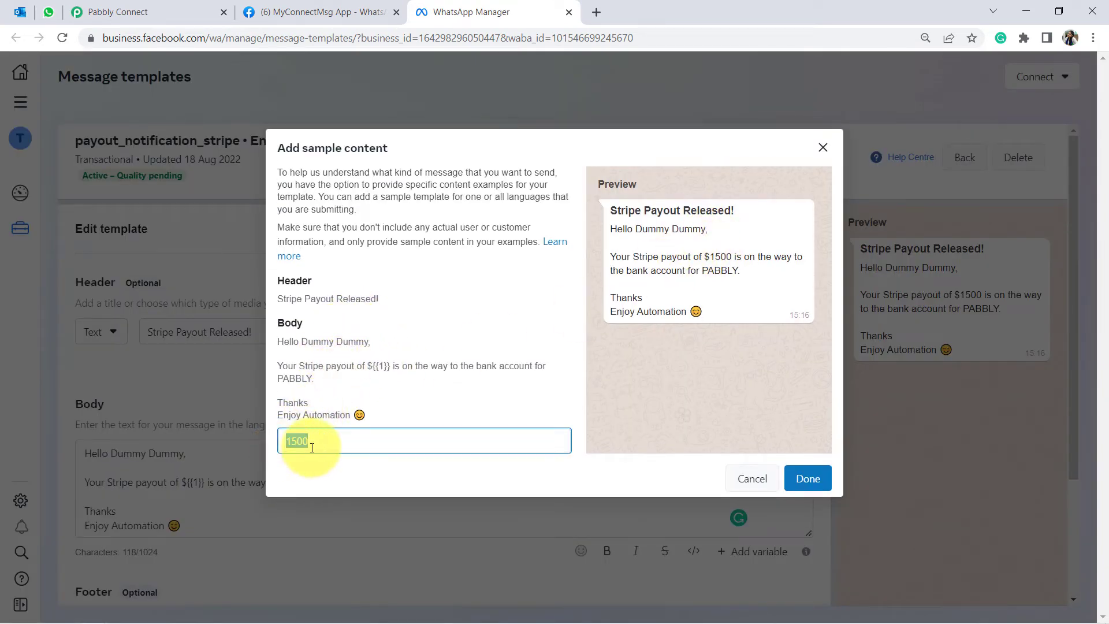
drag(372, 365, 394, 367)
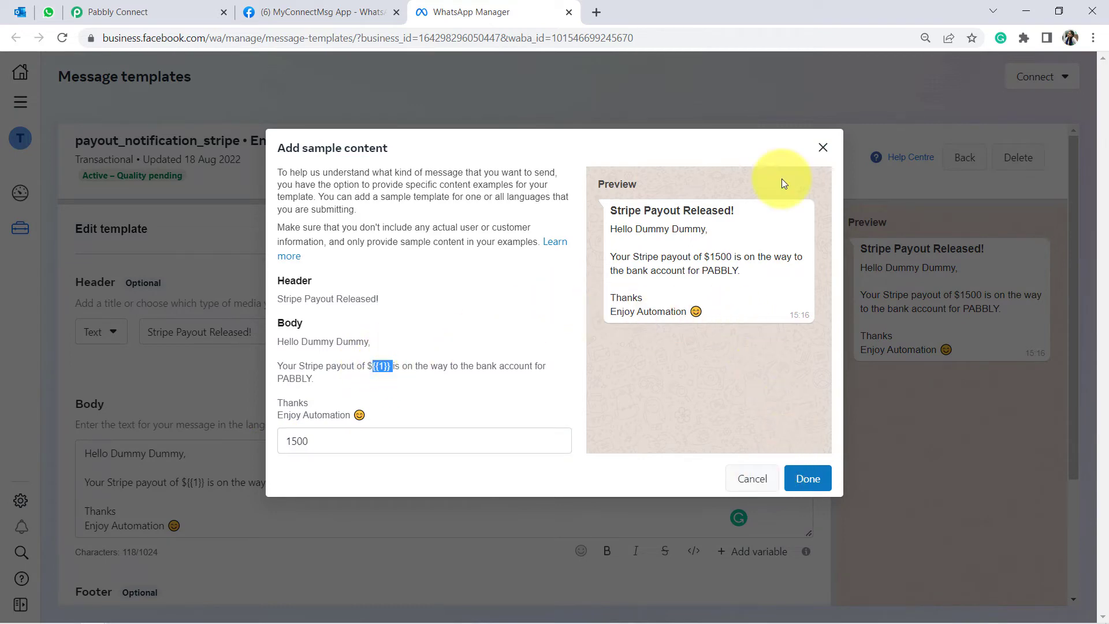
click(822, 149)
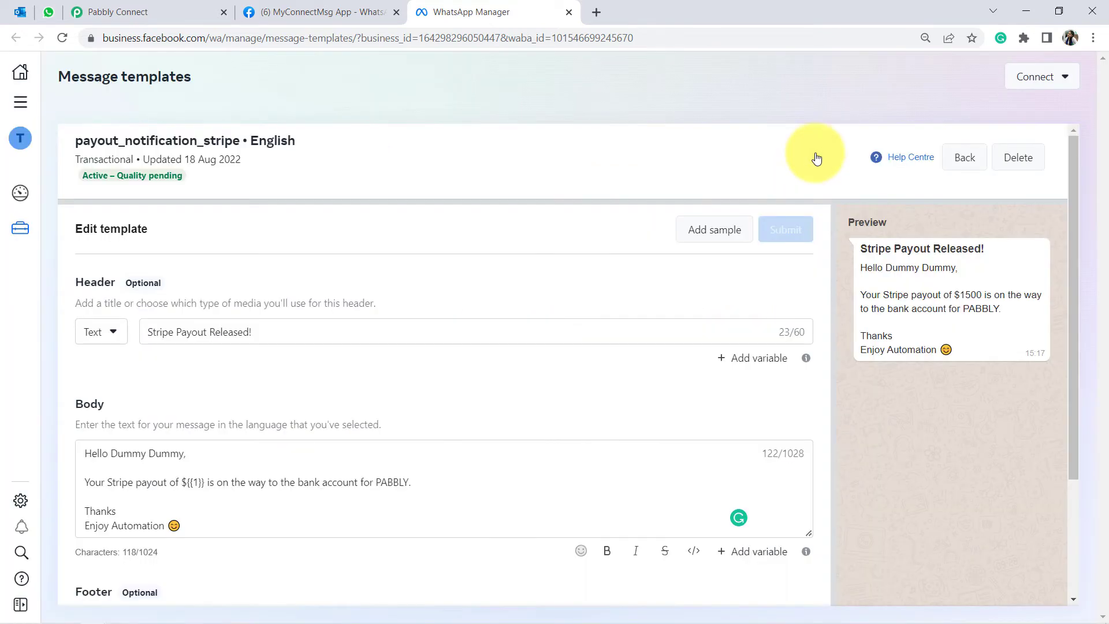
- Copy the template name from WhatsApp Manager and select payout_notification_stripe as the Template Name in the Pabbly Connect action
drag(75, 140, 234, 143)
key(ctrl+c)
click(154, 12)
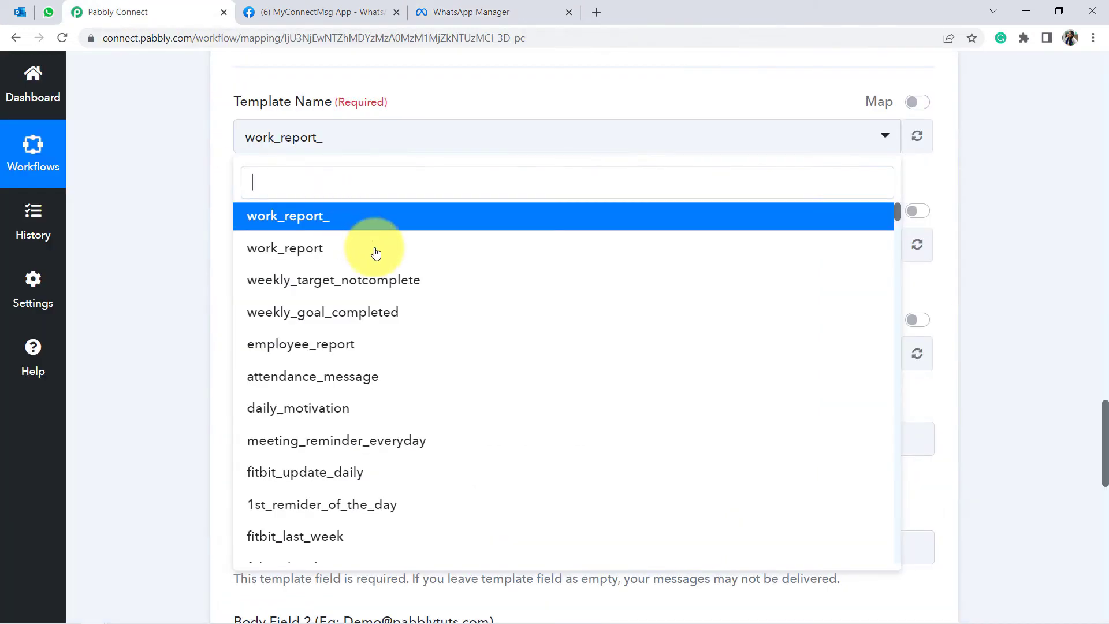
click(263, 172)
key(ctrl+v)
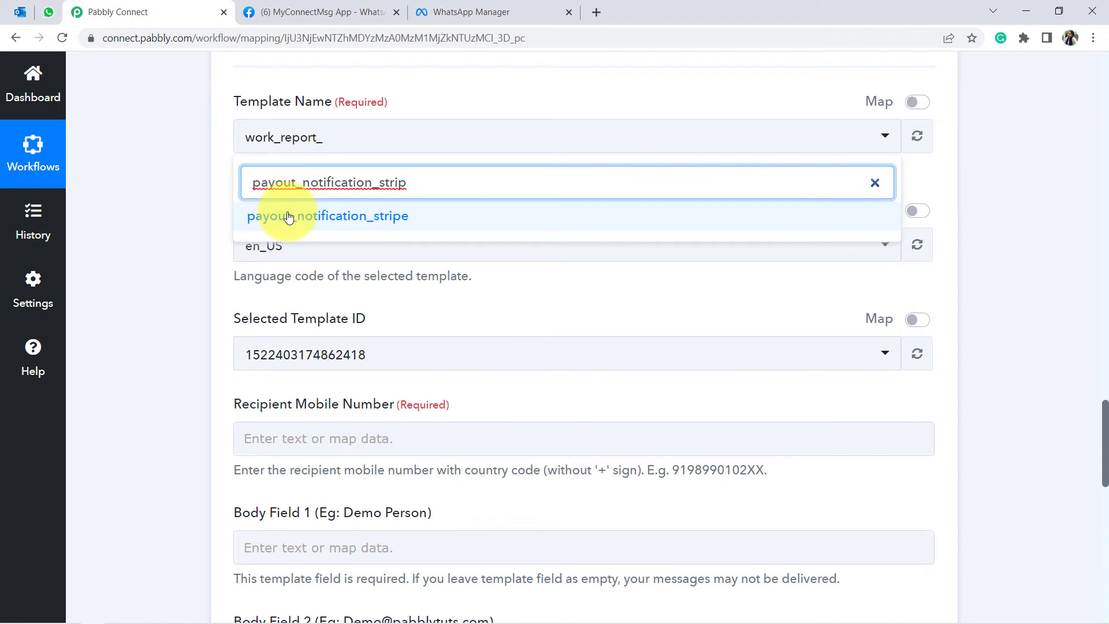
click(289, 217)
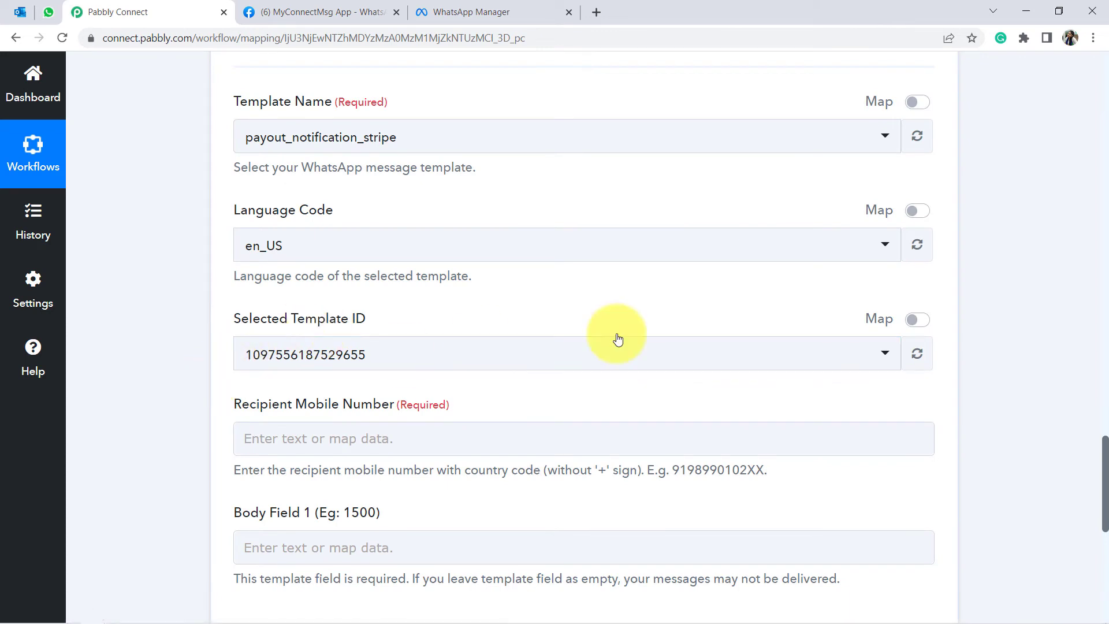
- Enter the recipient's mobile number with country code and without a plus sign in the WhatsApp action
scroll(1092, 448, down, 3)
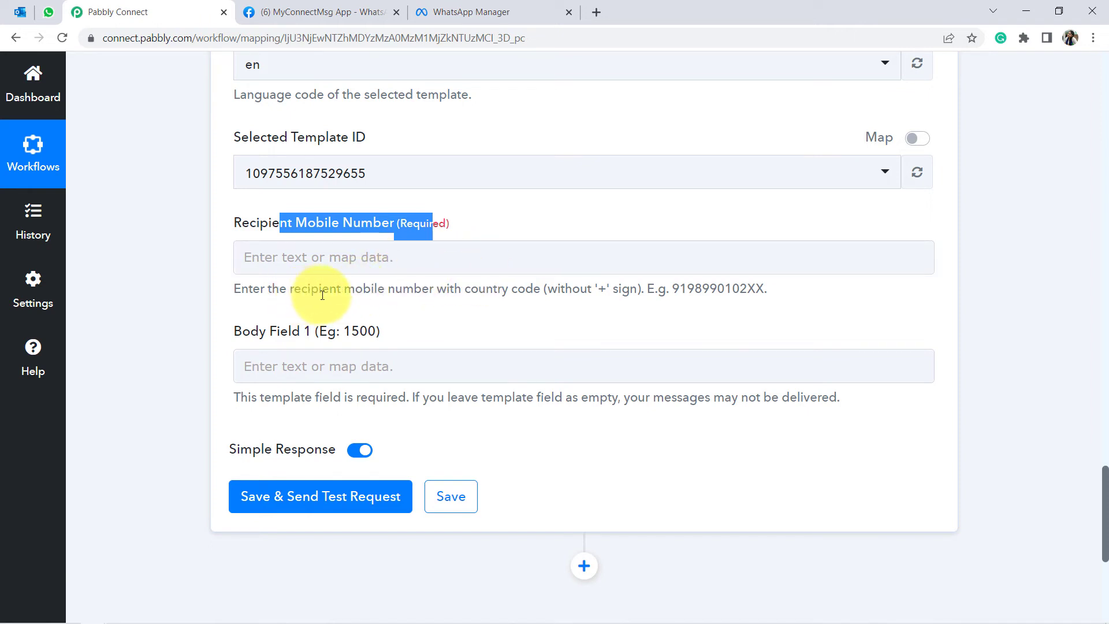
drag(457, 290, 785, 294)
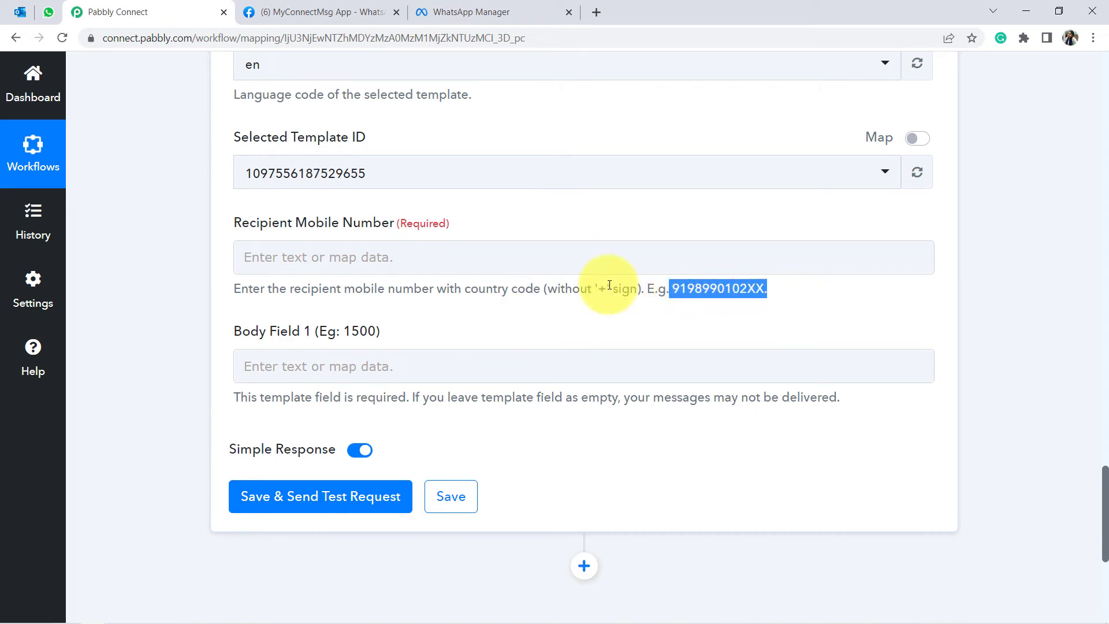
click(260, 263)
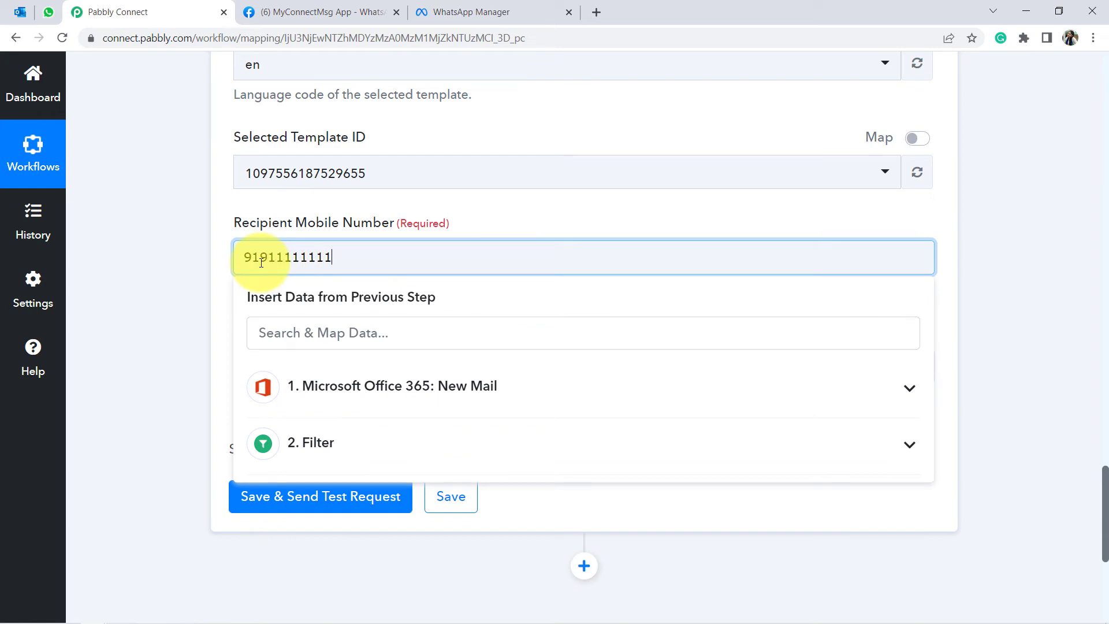
click(212, 272)
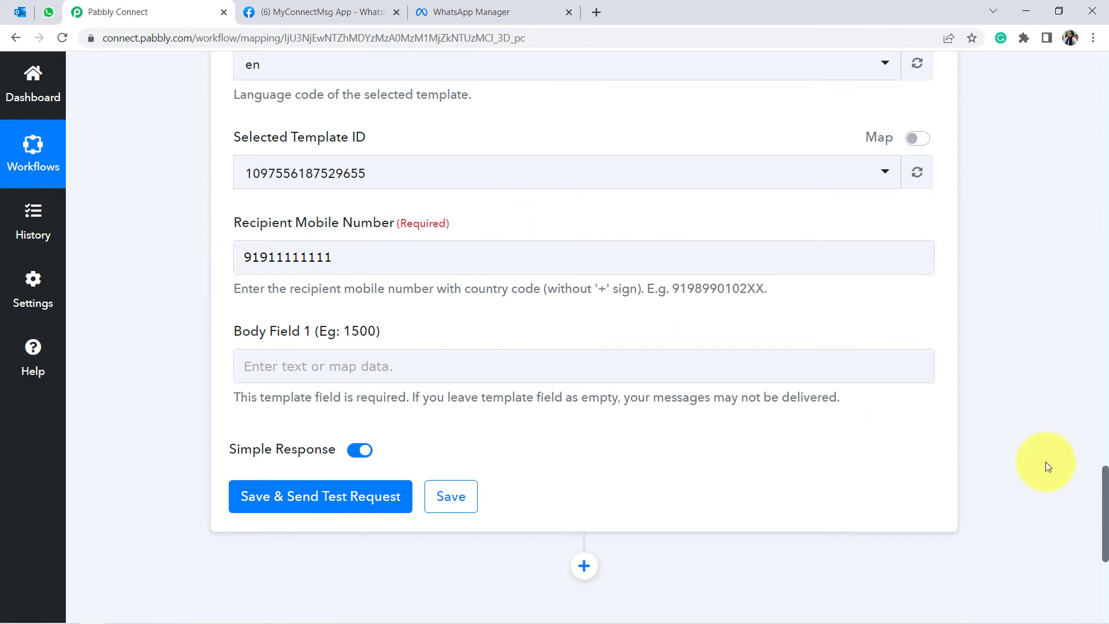
- Compare the action's Body Field 1 with the payout amount in the WhatsApp Manager template preview, returning to Pabbly Connect
drag(1104, 490, 1105, 509)
drag(254, 197, 351, 197)
click(462, 11)
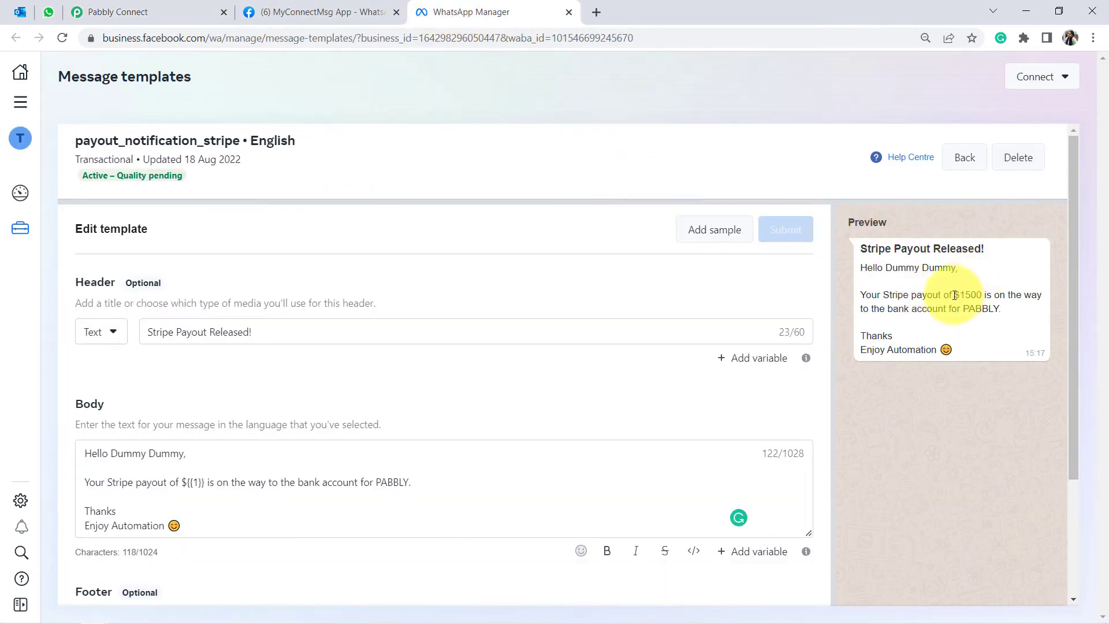
drag(944, 295, 984, 296)
click(100, 5)
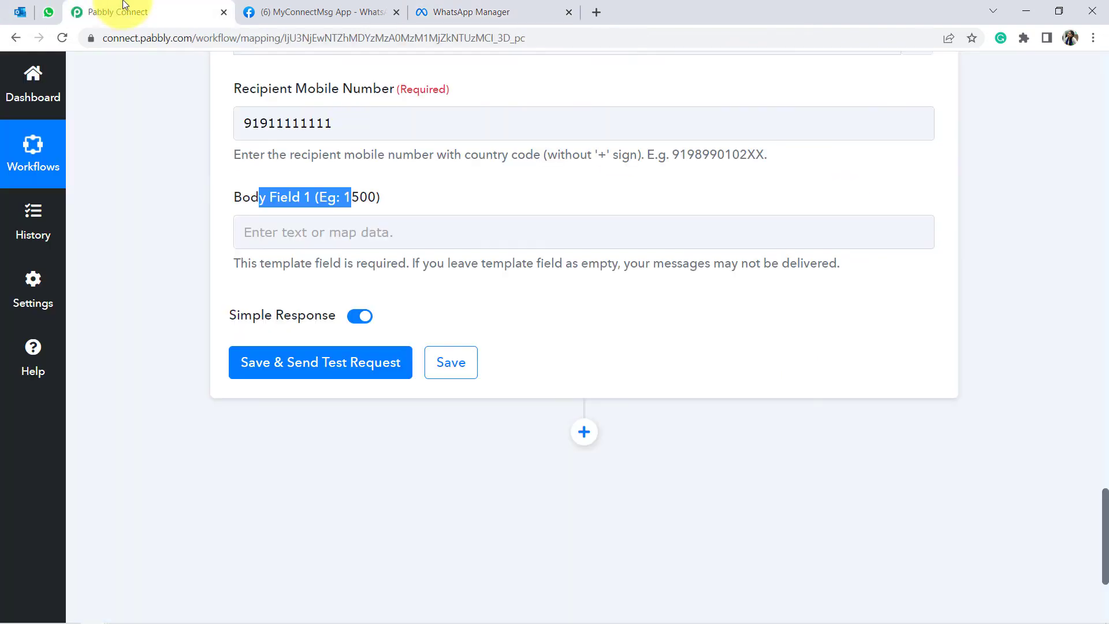
click(355, 196)
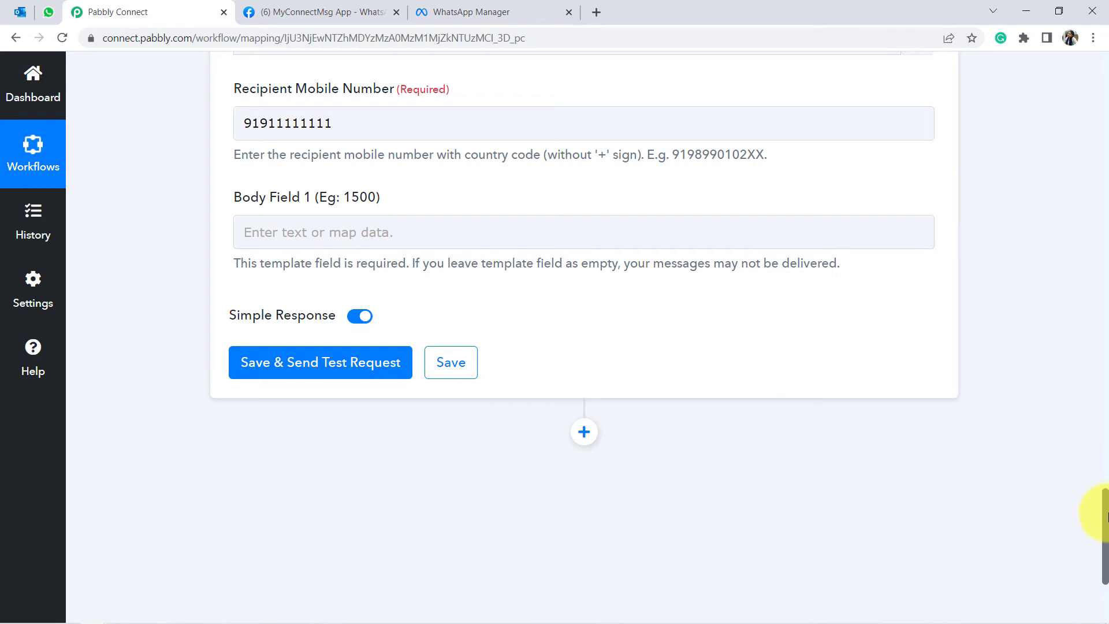
- Examine the Subject and BodyPreview values in the email trigger's response to locate the payout amount
drag(1107, 528, 1079, 163)
scroll(1080, 162, down, 5)
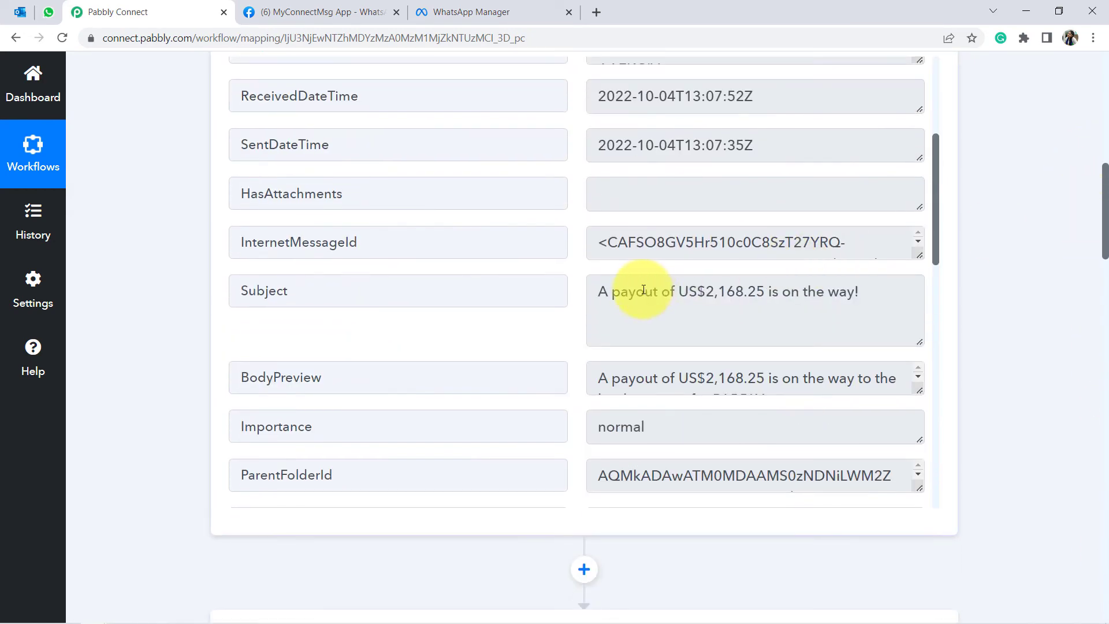
drag(718, 292, 782, 293)
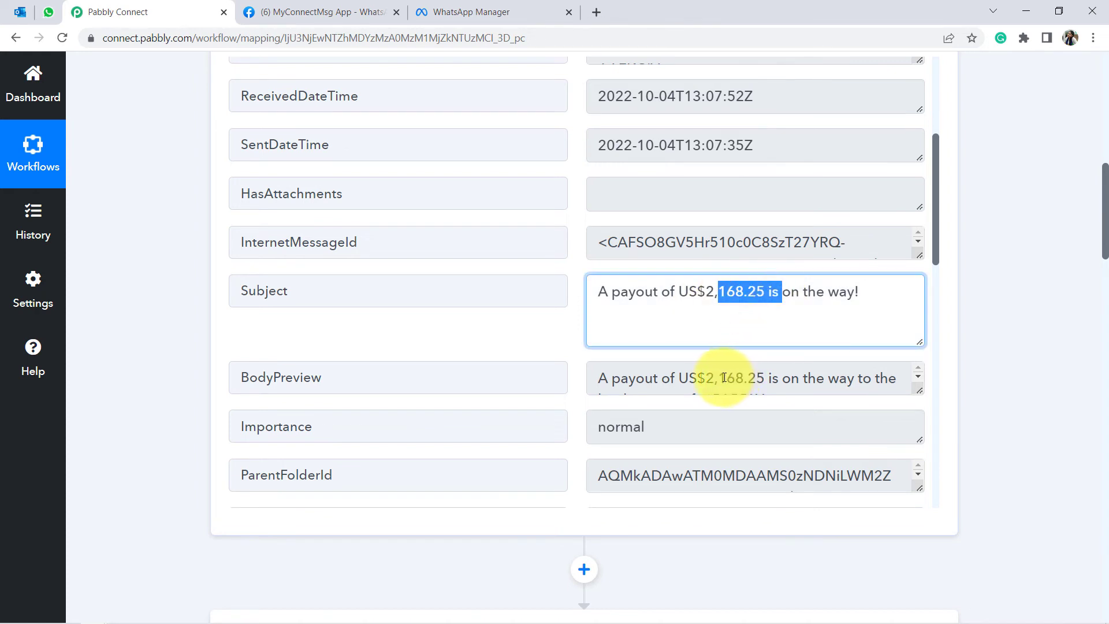
click(704, 379)
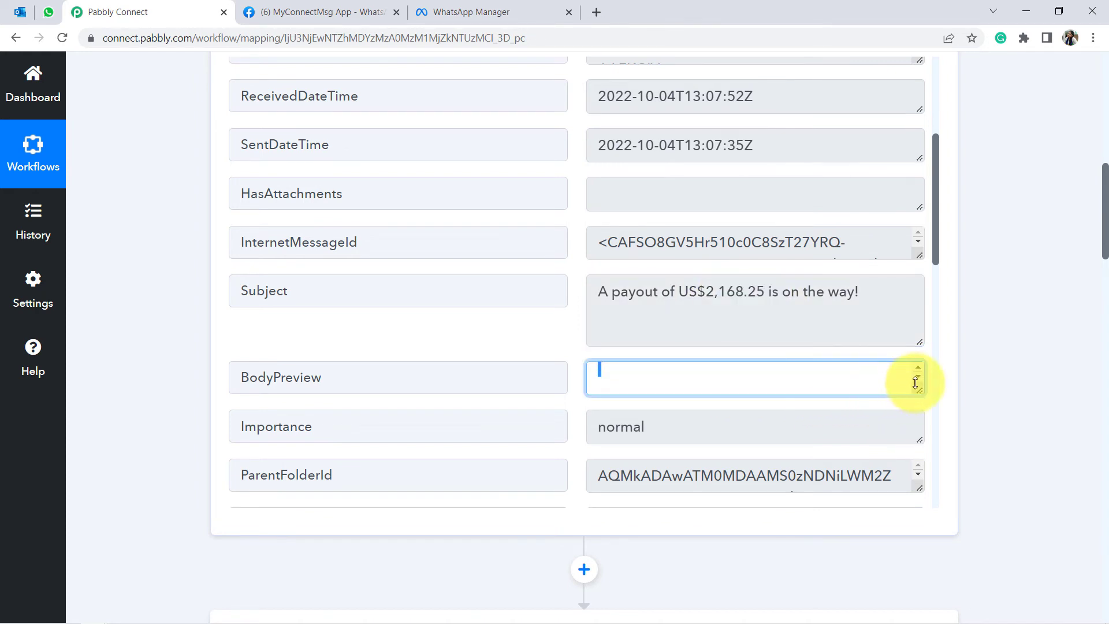
drag(687, 293, 760, 291)
click(763, 292)
drag(855, 292, 578, 295)
- Search the mapping data offered for Body Field 1 for "subje", check the email Subject entry, and close the list
drag(1101, 240, 1090, 557)
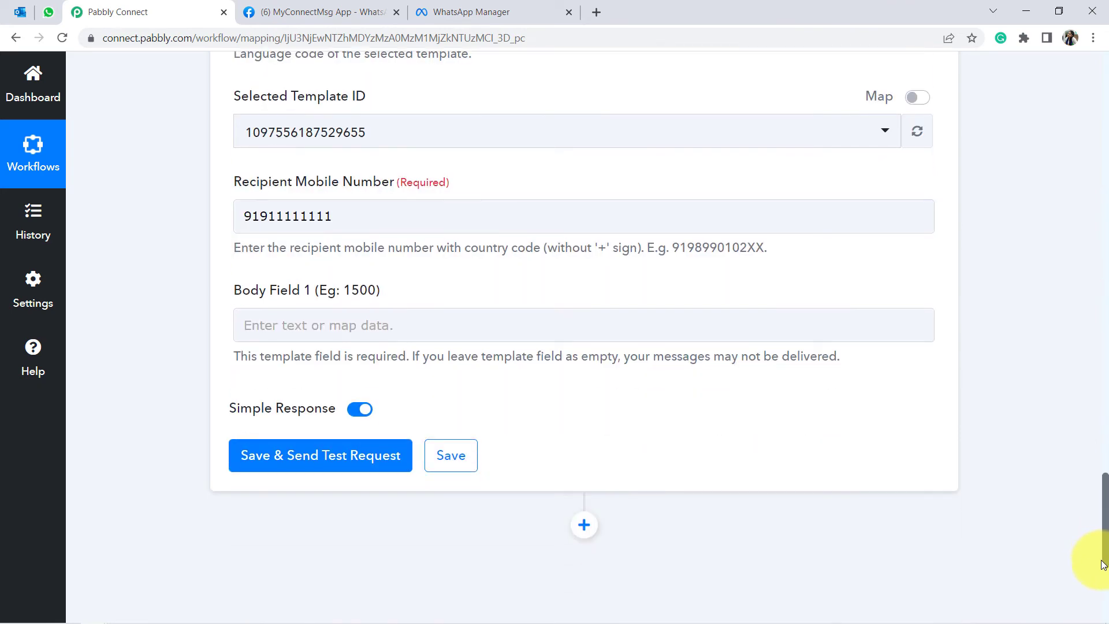
click(248, 280)
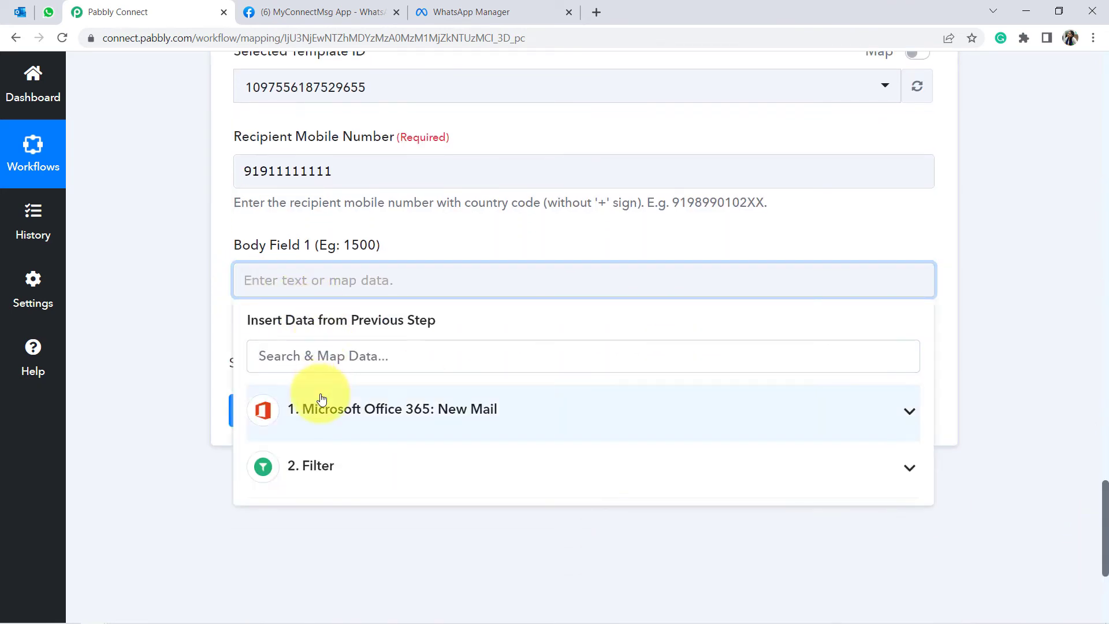
click(319, 411)
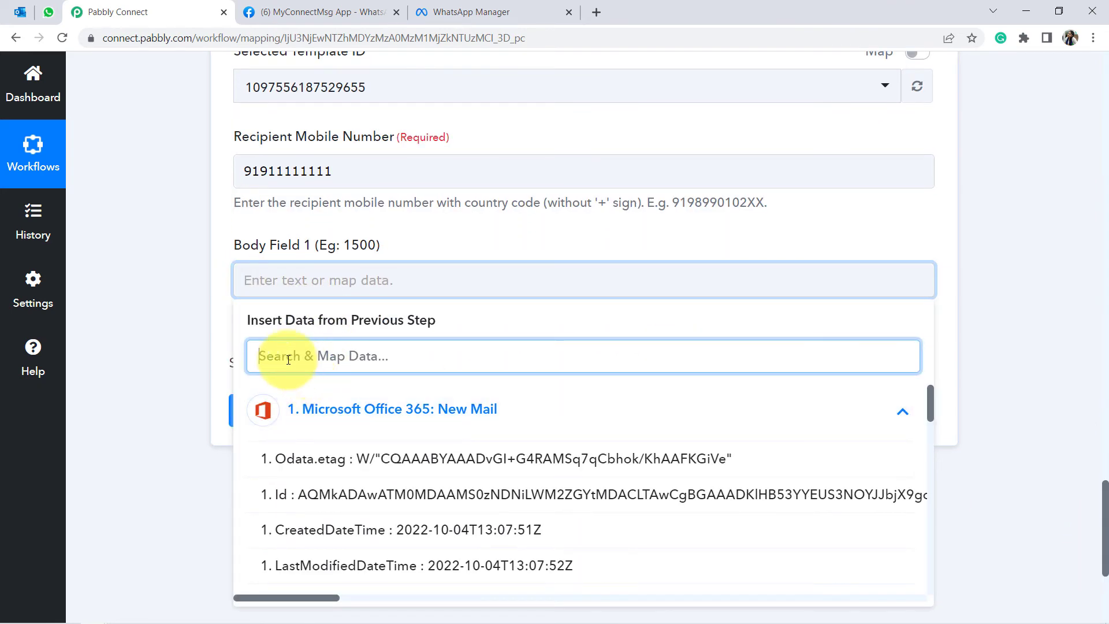
text(subje)
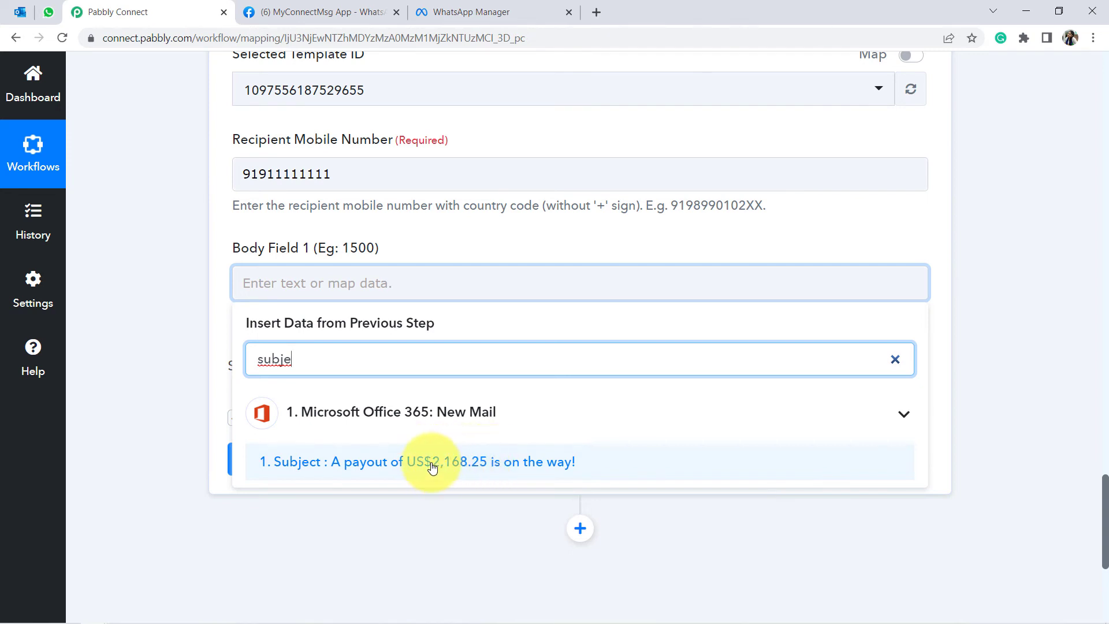
click(470, 525)
- Insert a new action step between the Filter and the WhatsApp Cloud API action
drag(1105, 548, 1105, 412)
scroll(527, 224, up, 1)
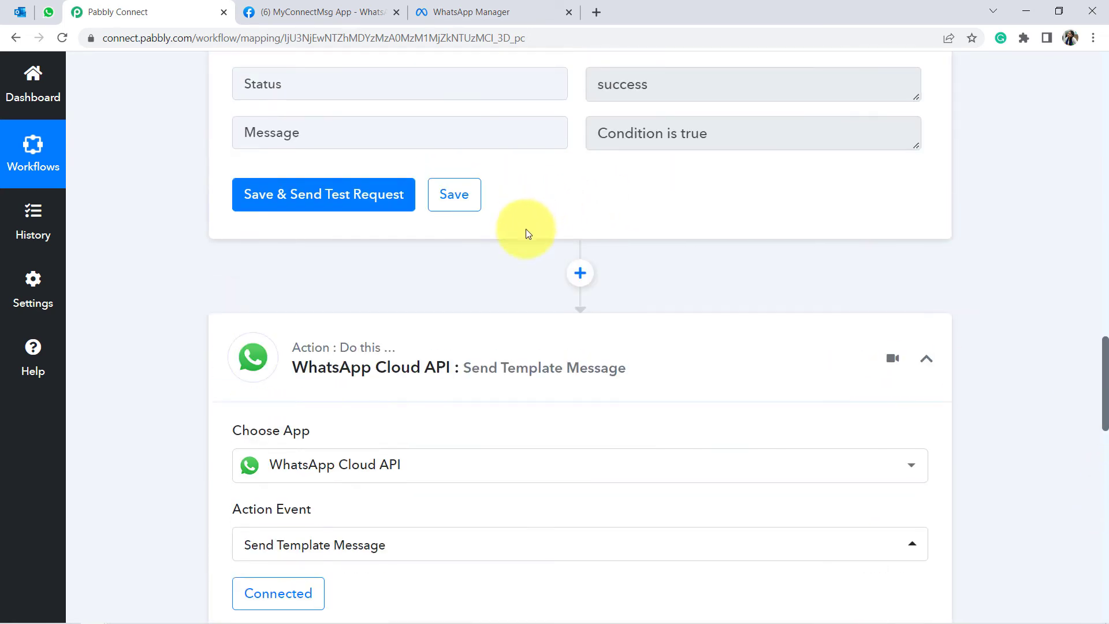
click(582, 272)
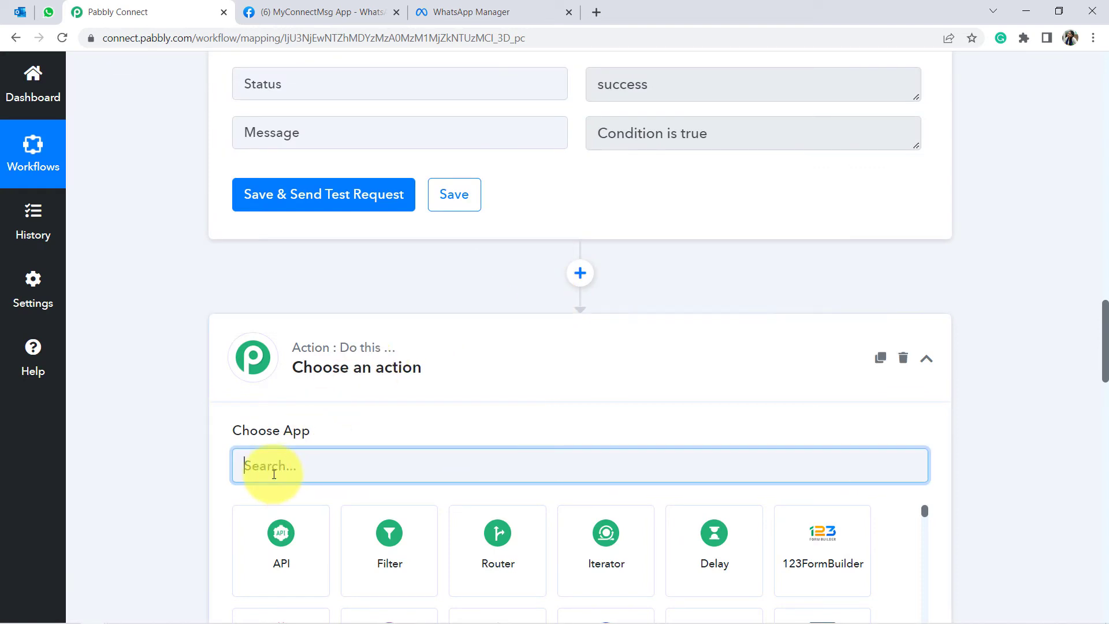
- Set the new action to Text Formatter by Pabbly with the Text Parser event and connect it
text(text)
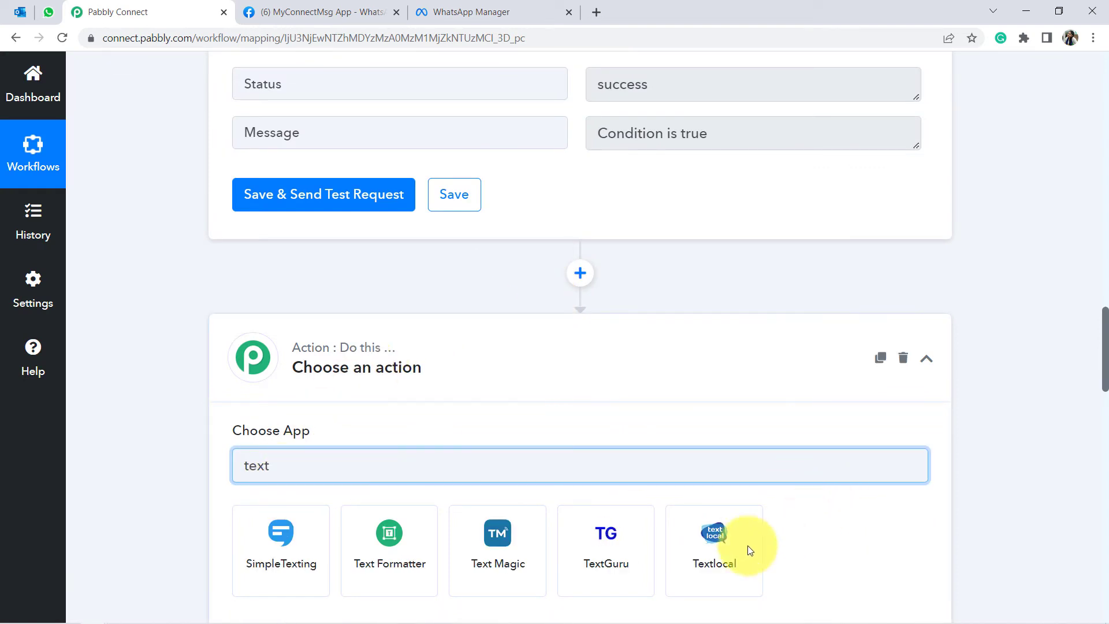
click(391, 556)
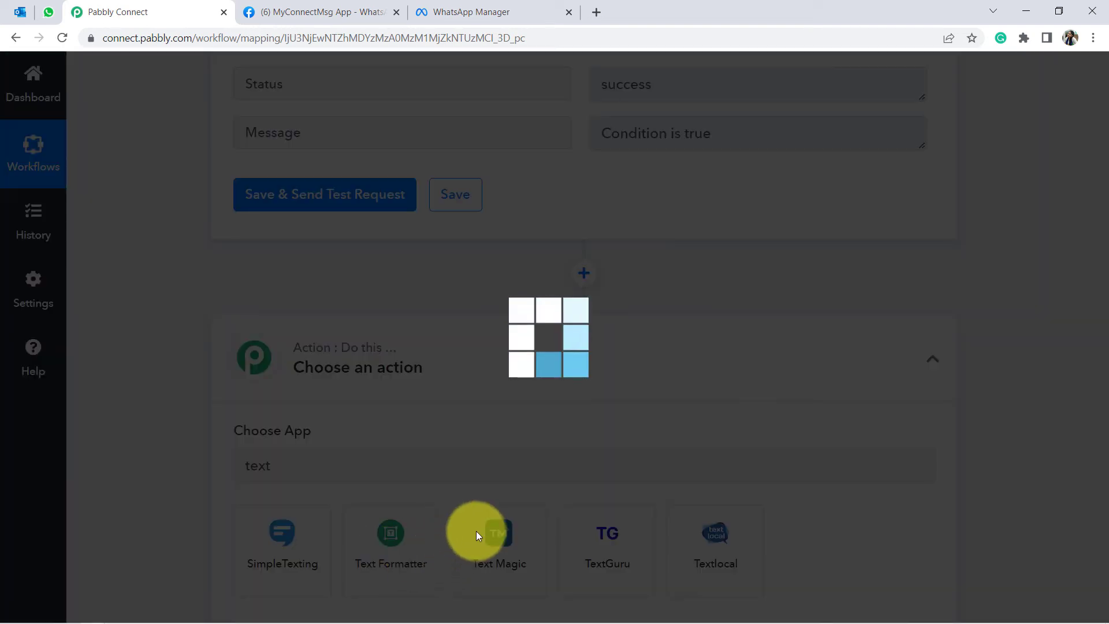
scroll(1105, 369, down, 5)
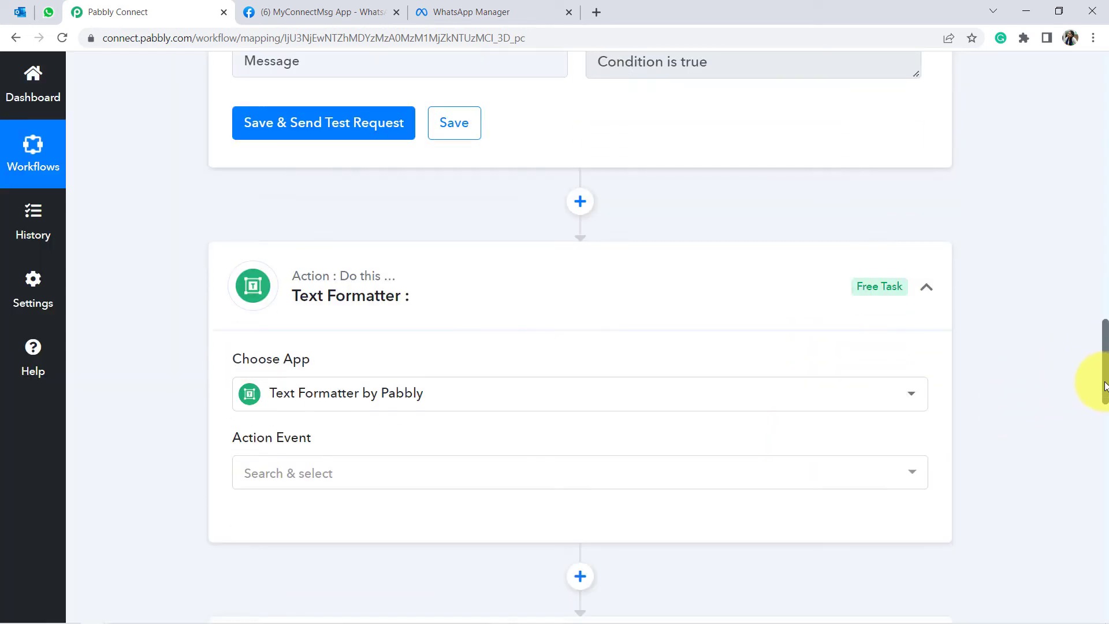
click(305, 277)
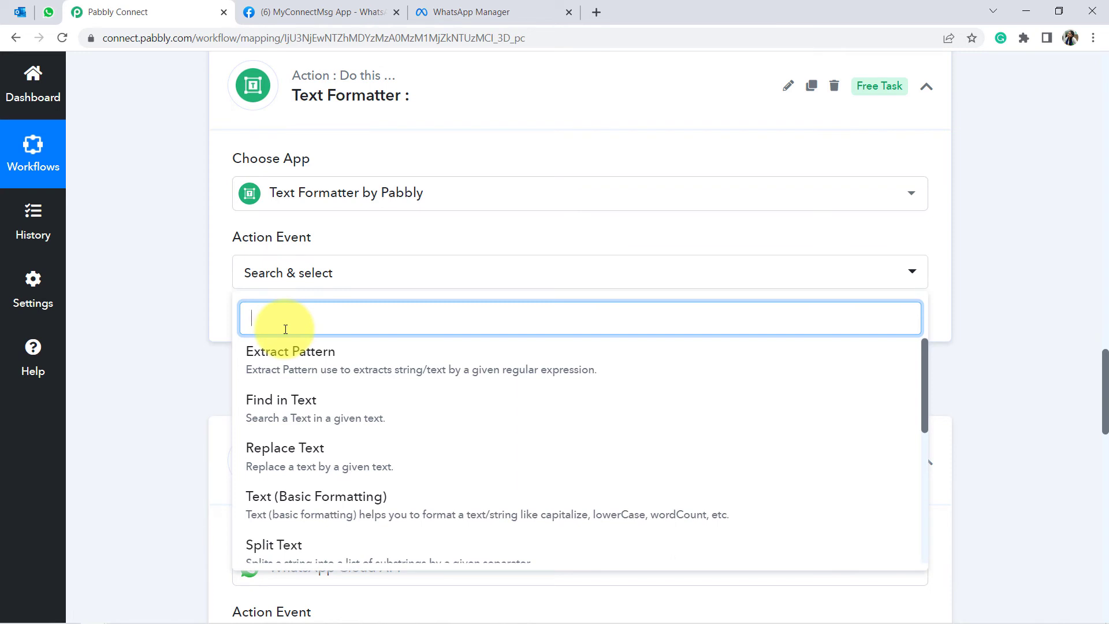
text(tex)
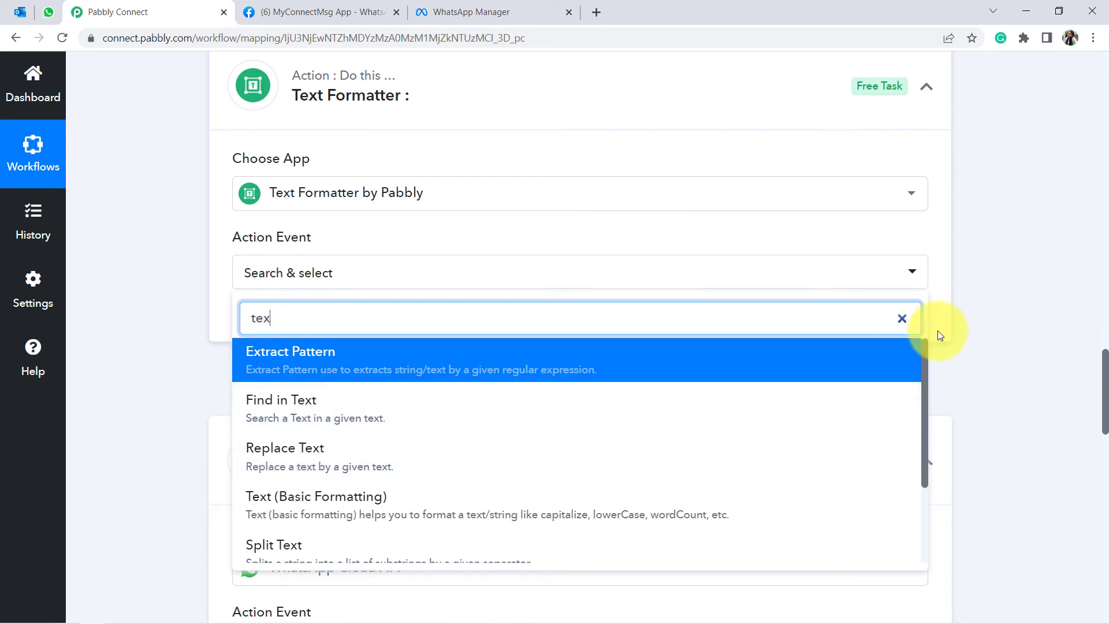
drag(922, 363, 922, 432)
click(279, 496)
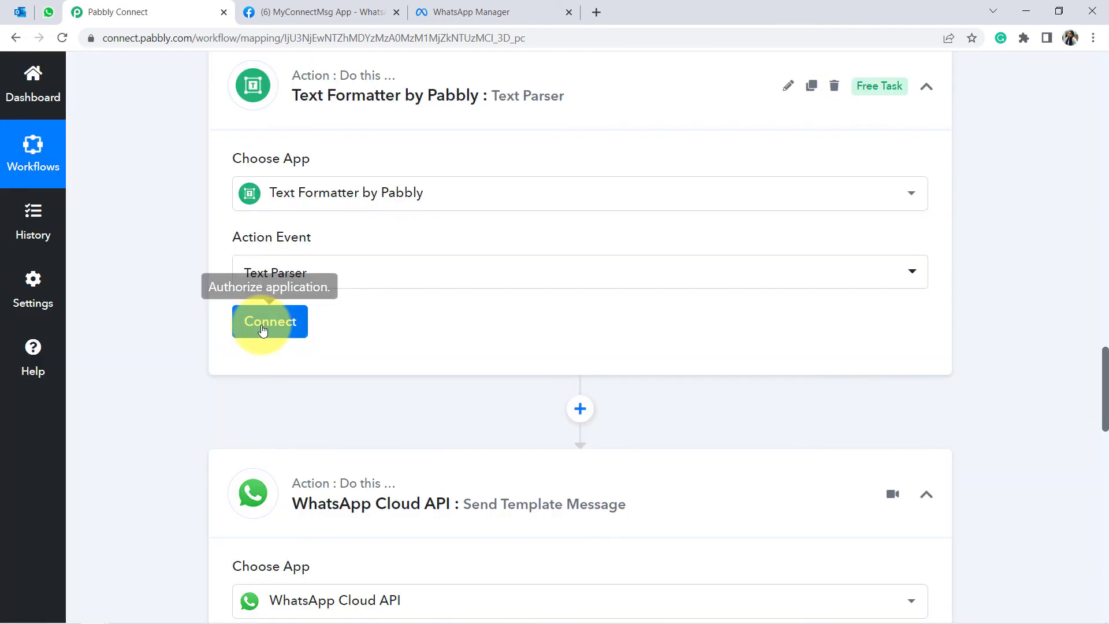
click(265, 331)
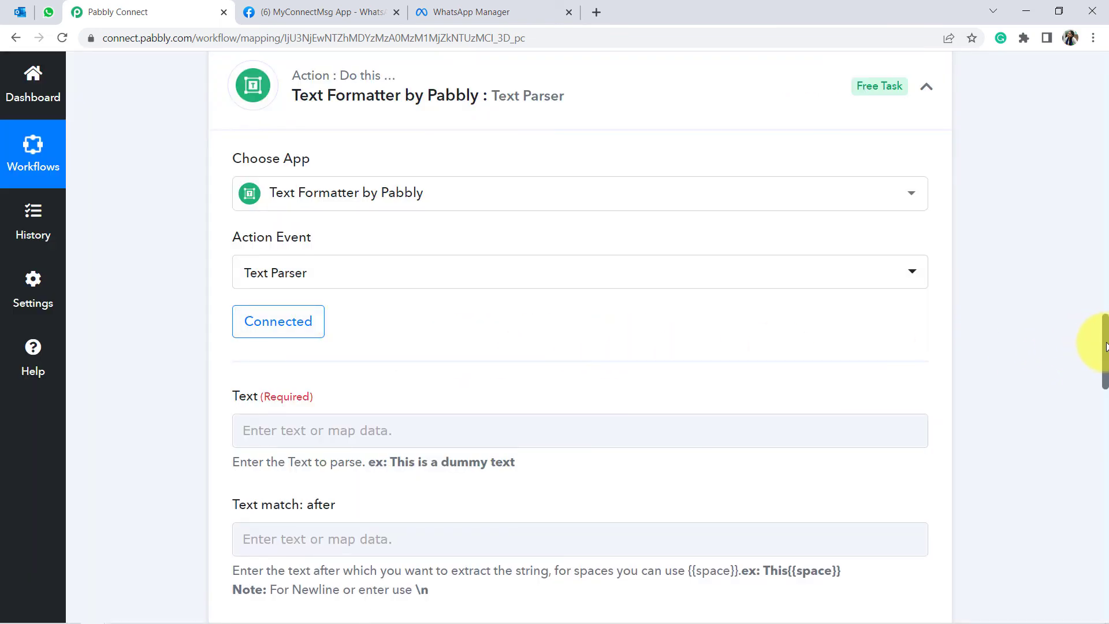
- Map the Text Parser's Text field to the Subject from the Microsoft Office 365 New Mail trigger
drag(1104, 347, 1102, 372)
click(341, 249)
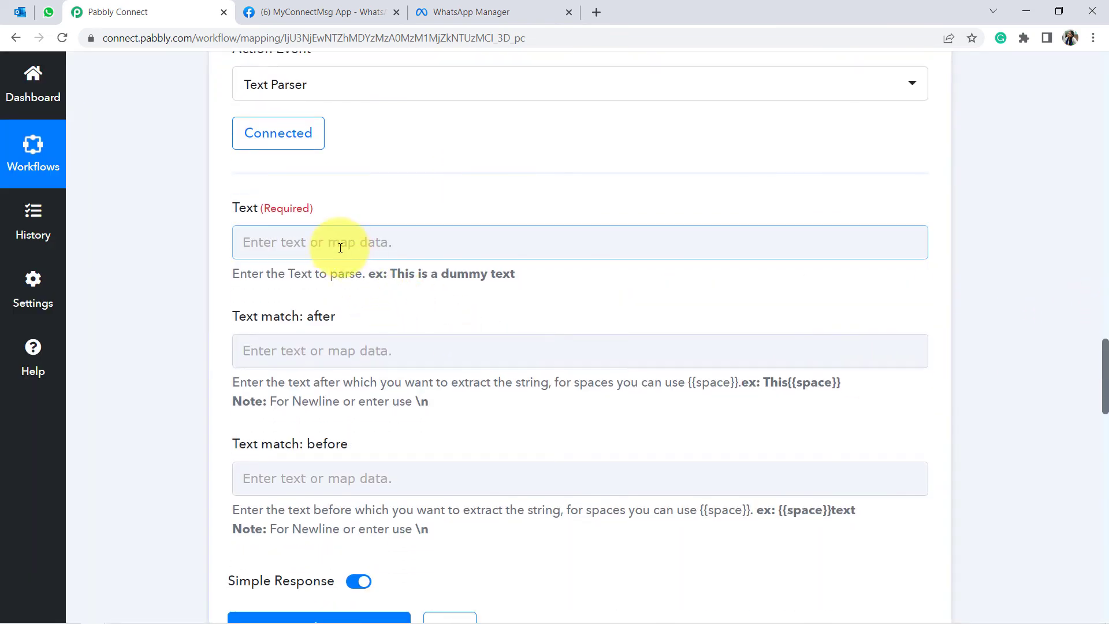
click(295, 371)
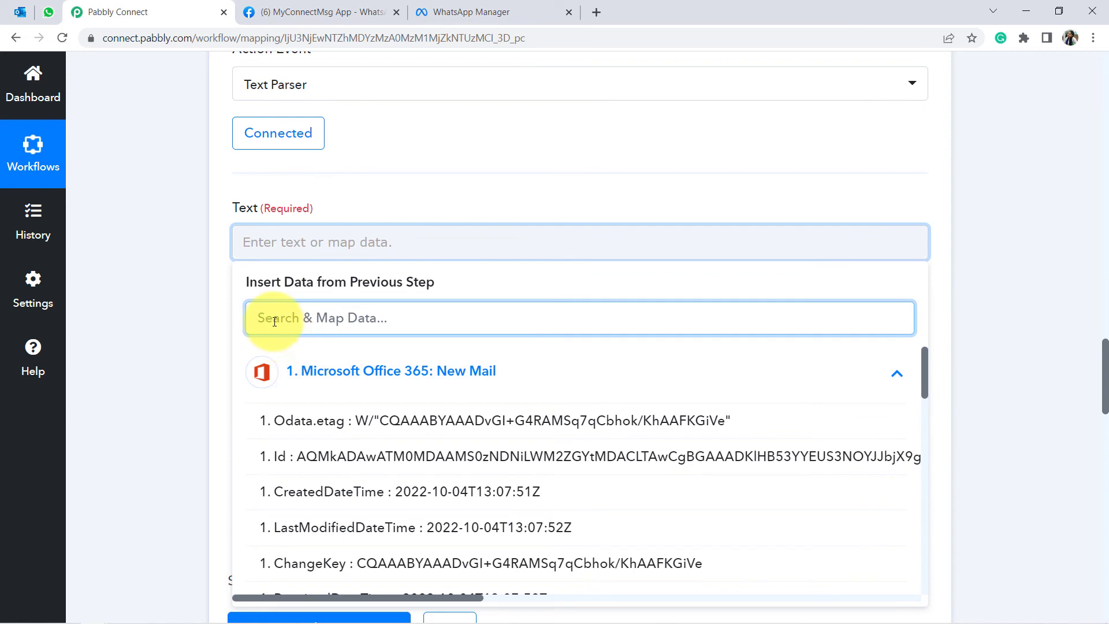
text(subj)
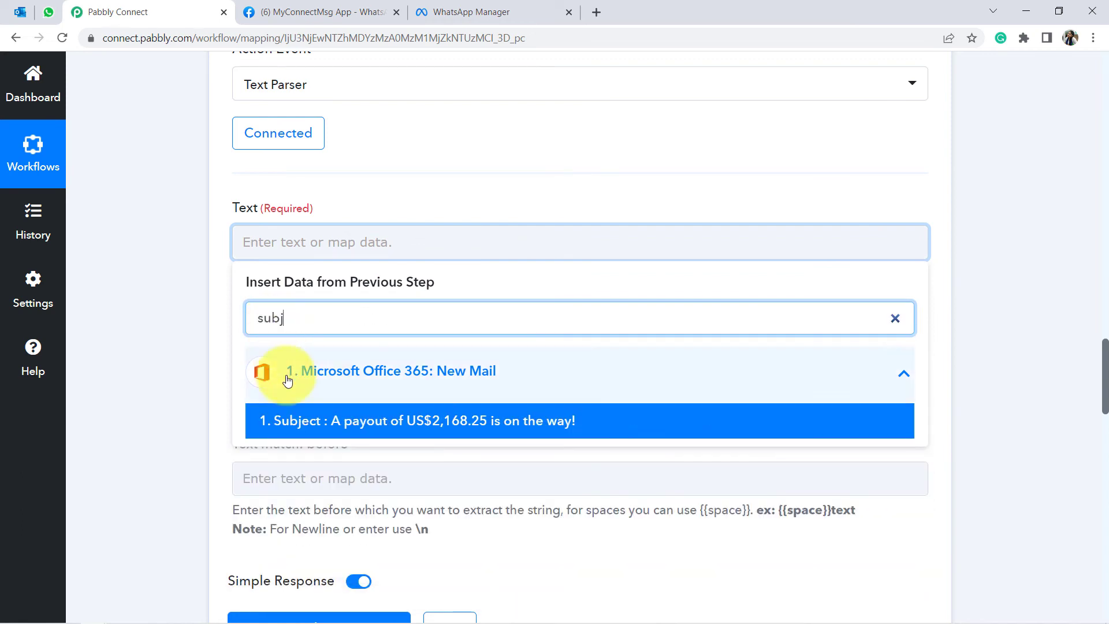
click(340, 420)
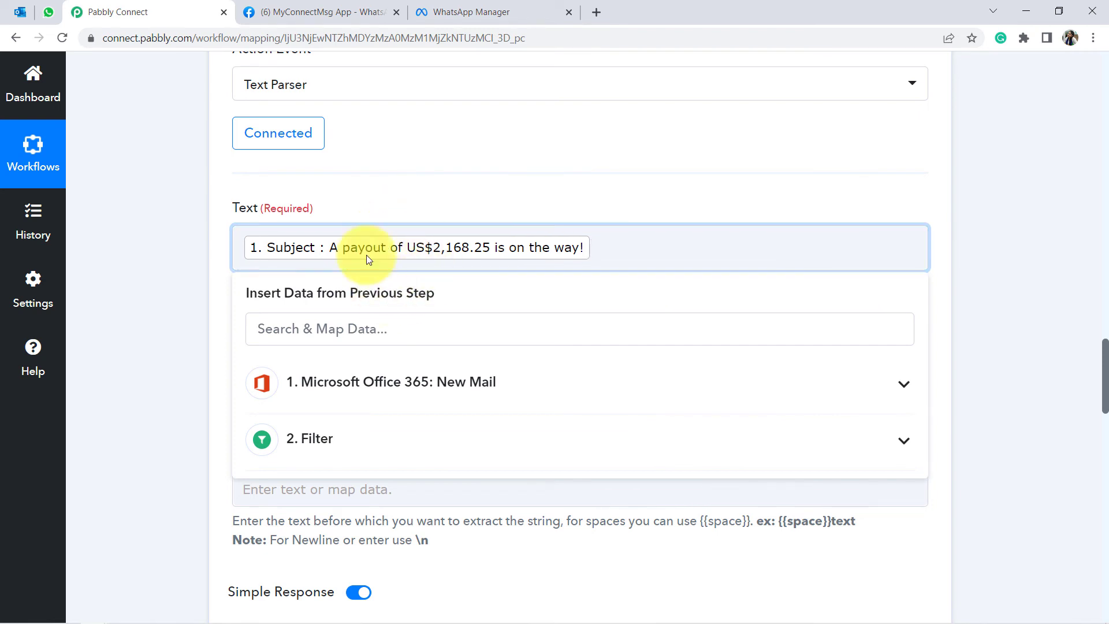
click(139, 305)
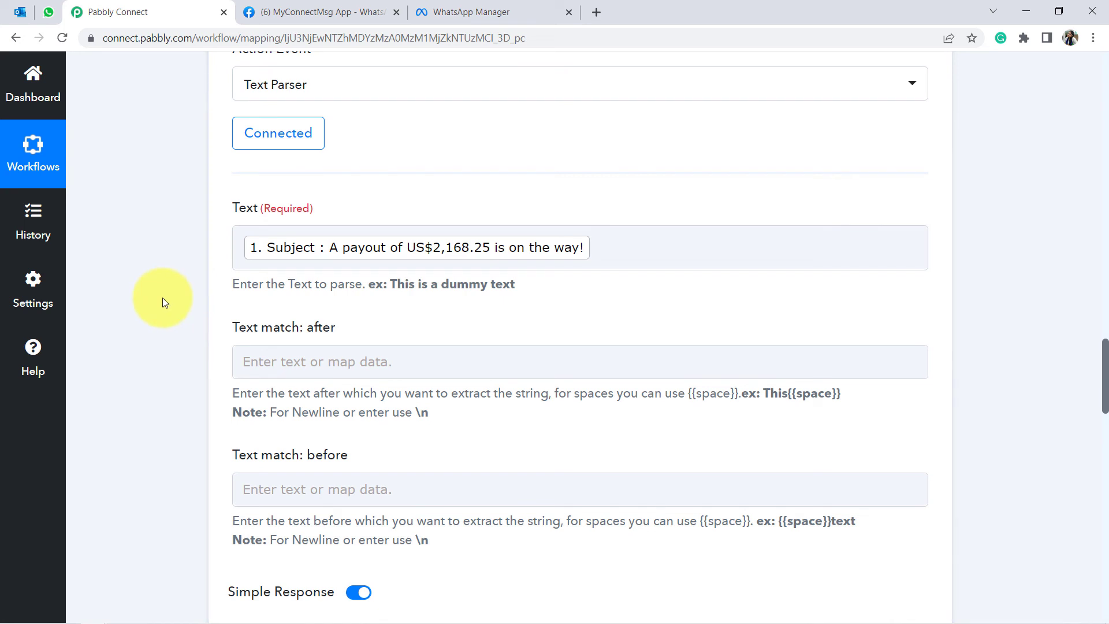
- Set the Text Parser's "Text match: after" value to "$"
drag(268, 329, 318, 328)
double_click(326, 455)
click(321, 362)
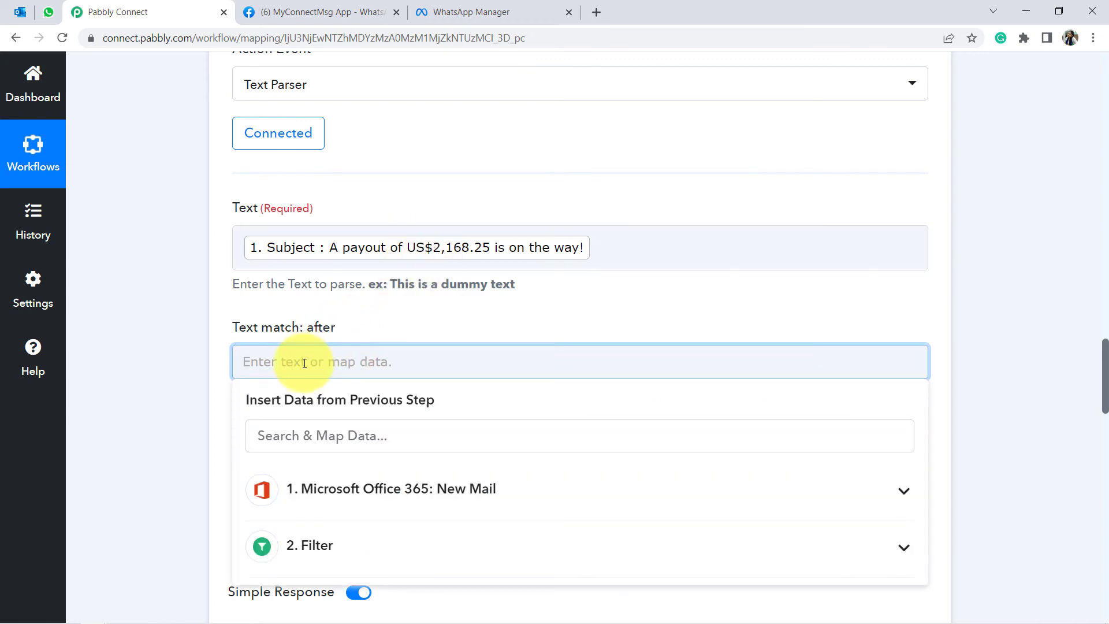
click(201, 402)
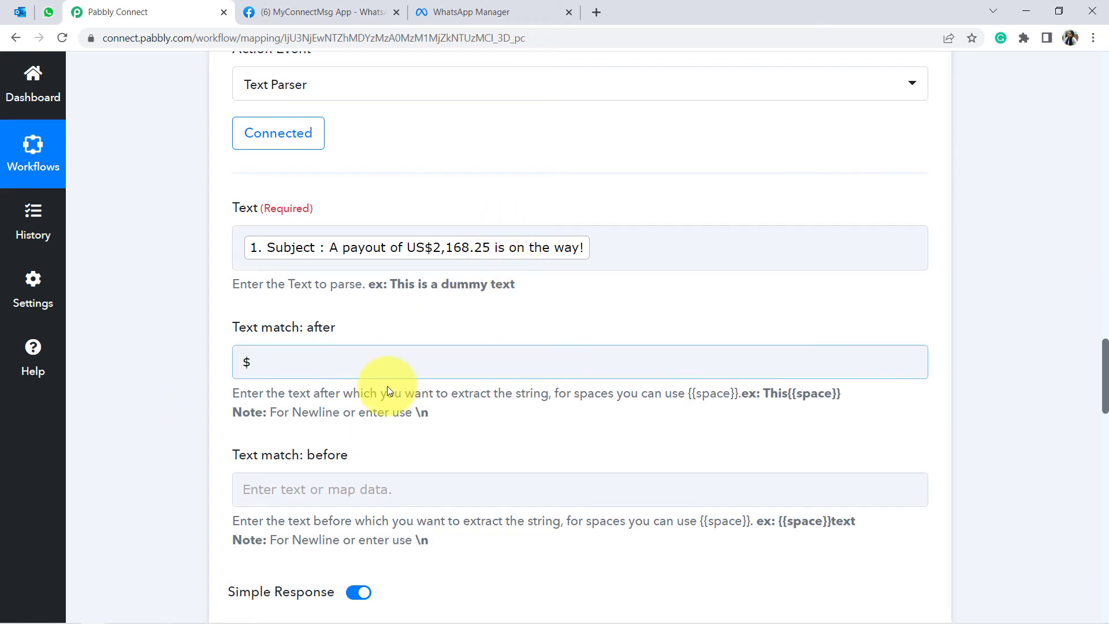
- Set "Text match: before" to "is", save and send the Text Parser test request, and check its Result value
click(324, 490)
text(i)
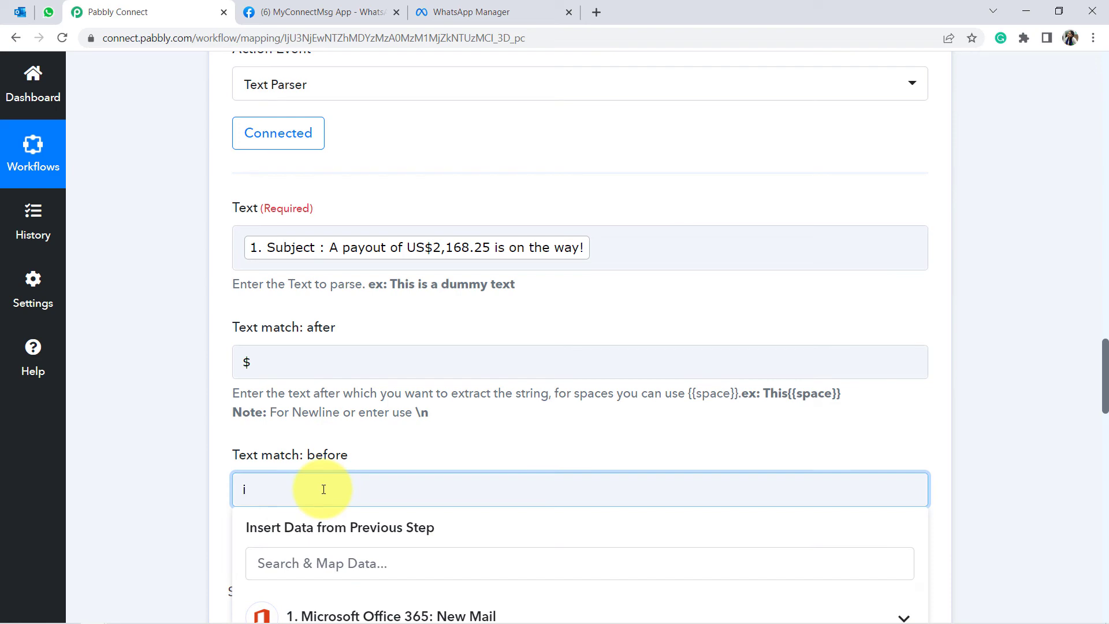
text(s)
click(193, 450)
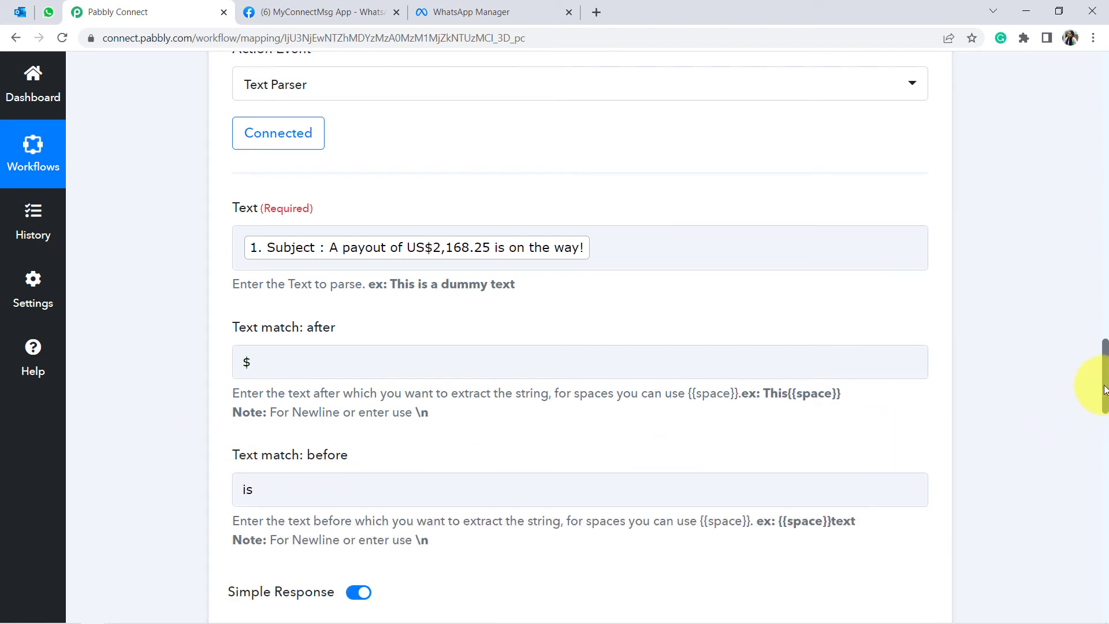
scroll(1104, 390, down, 3)
click(407, 437)
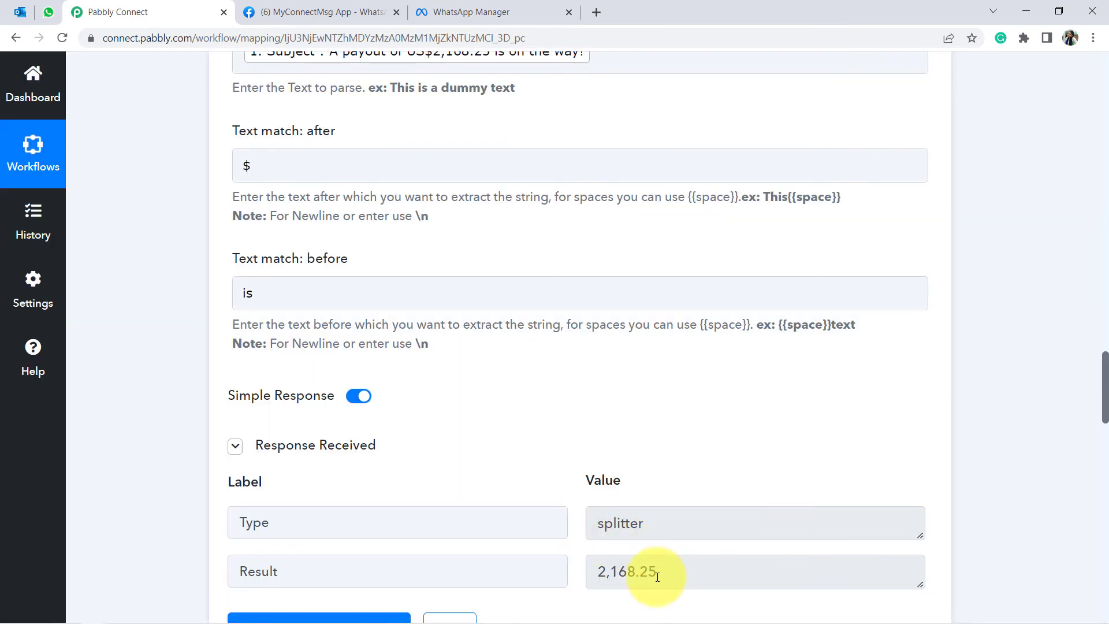
drag(658, 577, 595, 574)
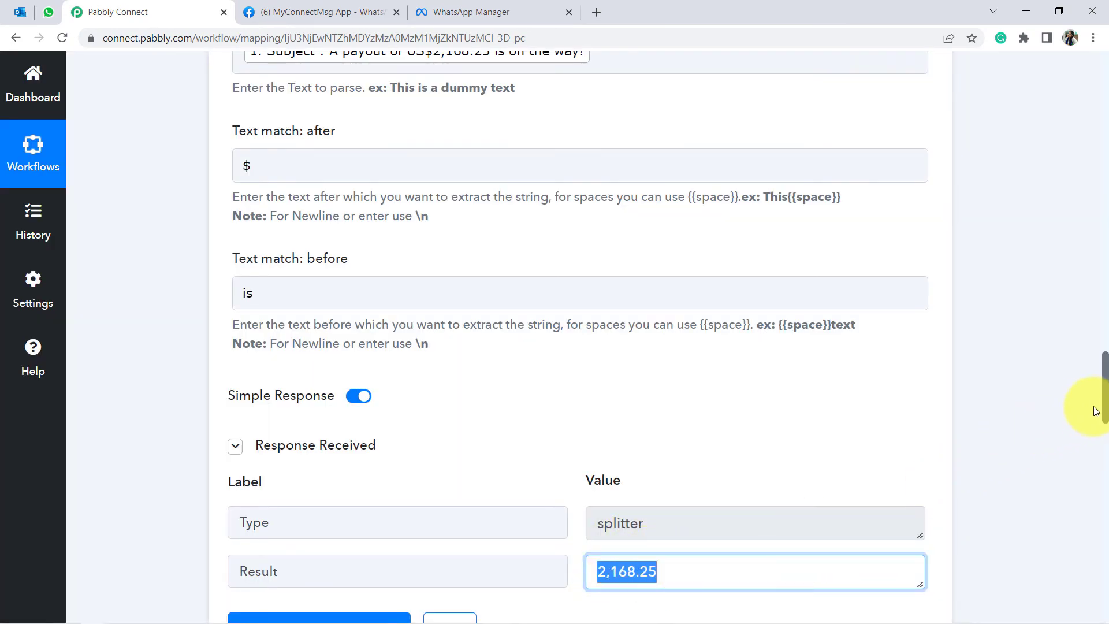
- Map the WhatsApp Cloud API action's Body Field 1 to the Text Parser's Result
drag(1105, 411, 1074, 543)
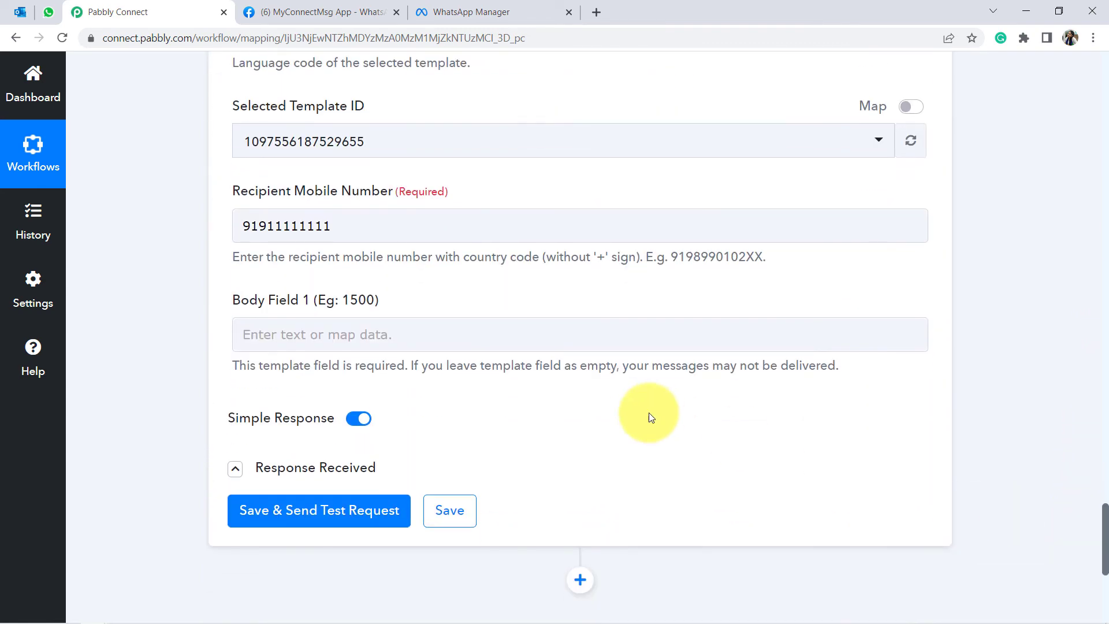
click(361, 343)
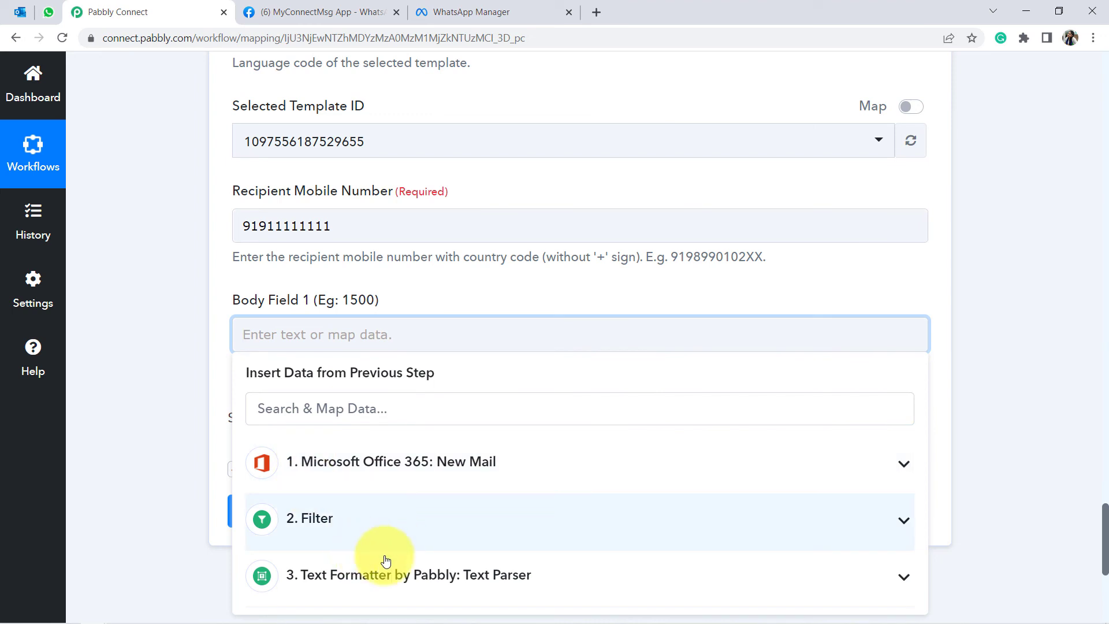
click(403, 576)
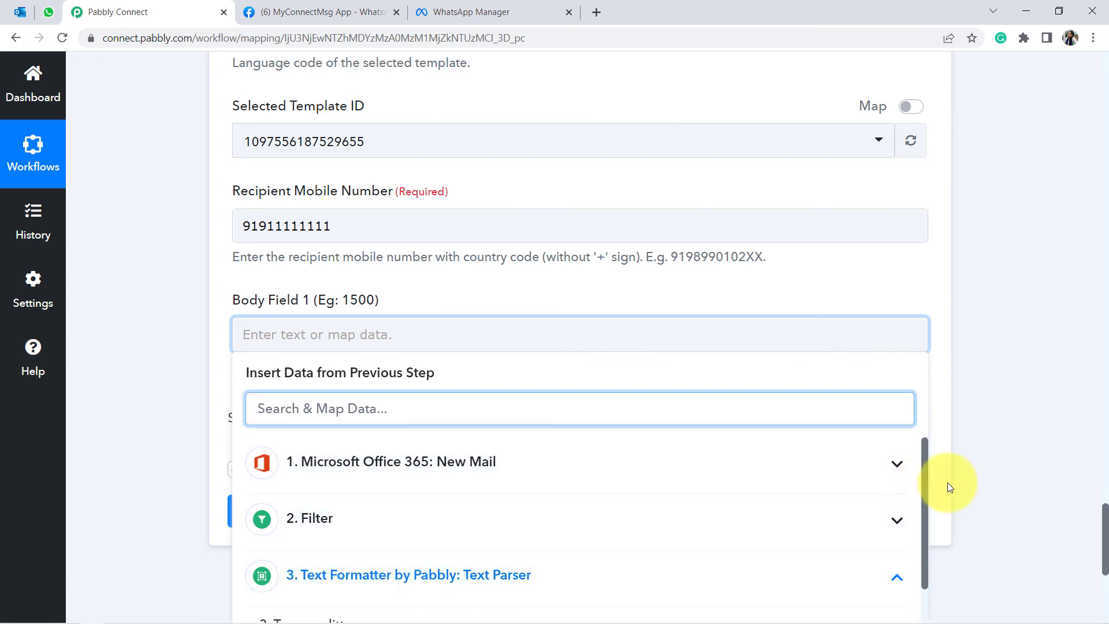
drag(1104, 530, 1093, 556)
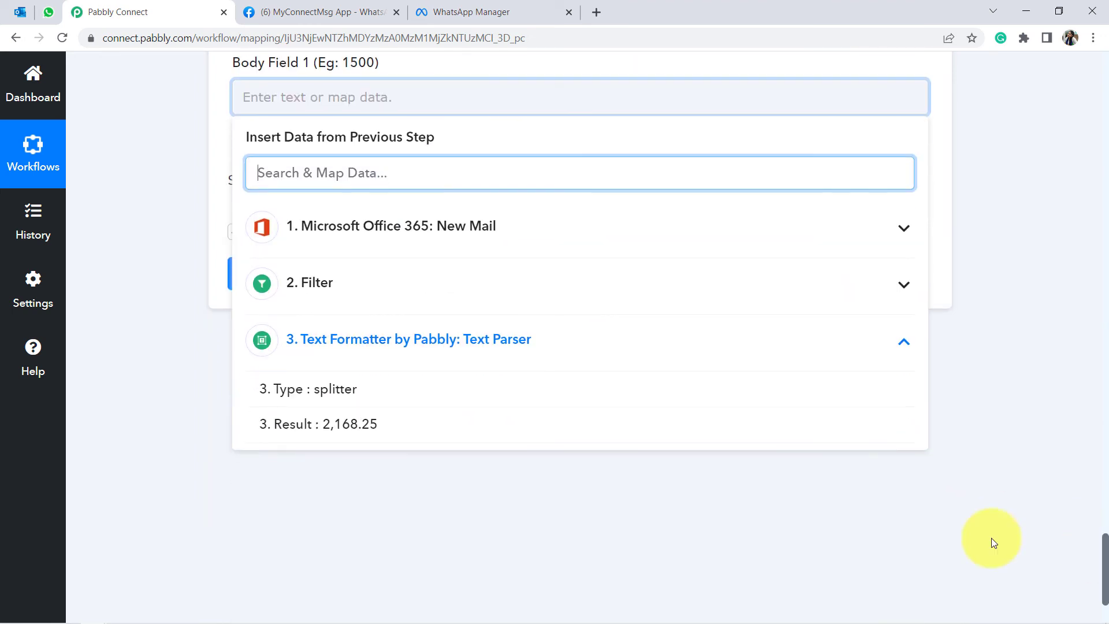
click(382, 432)
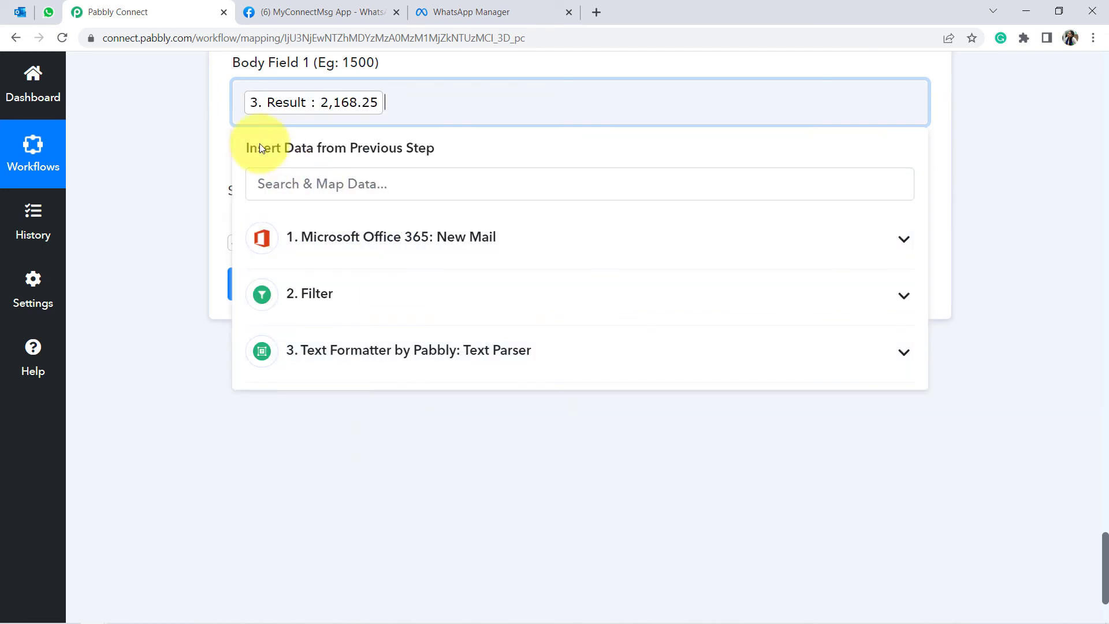
click(149, 218)
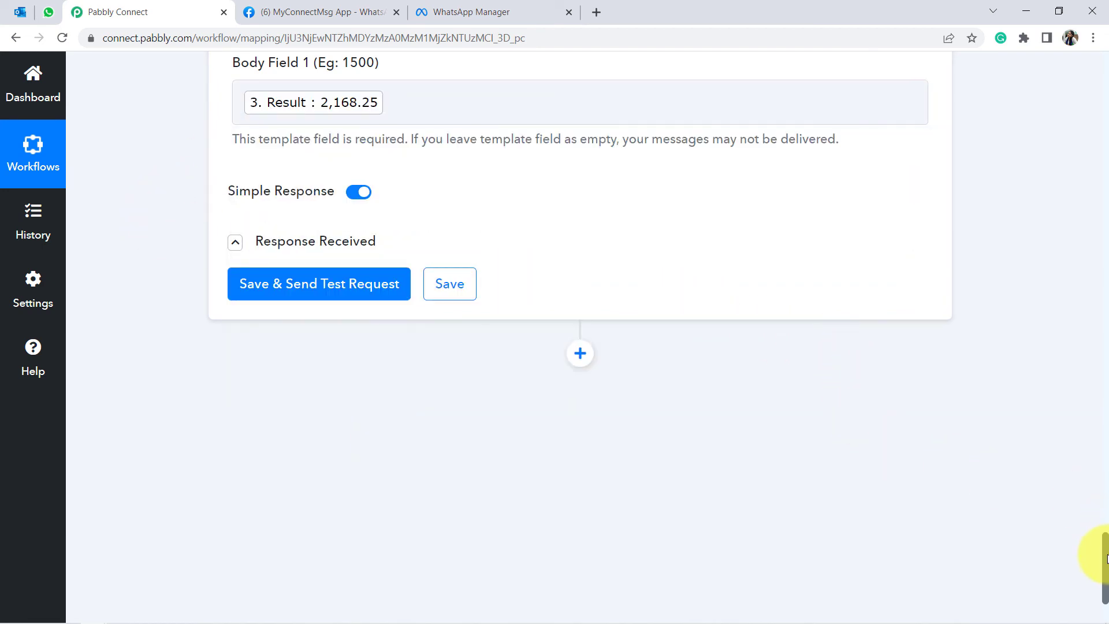
drag(1106, 558, 1092, 540)
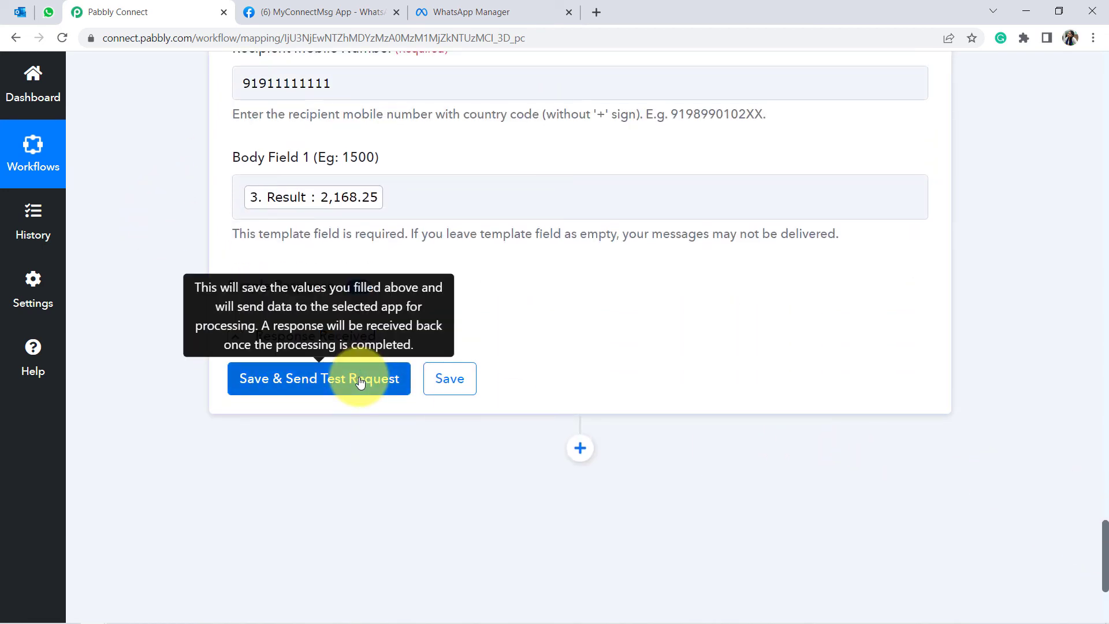
- Switch to WhatsApp Web, delete the existing Pabbly Team chat, and return to Pabbly Connect
click(49, 13)
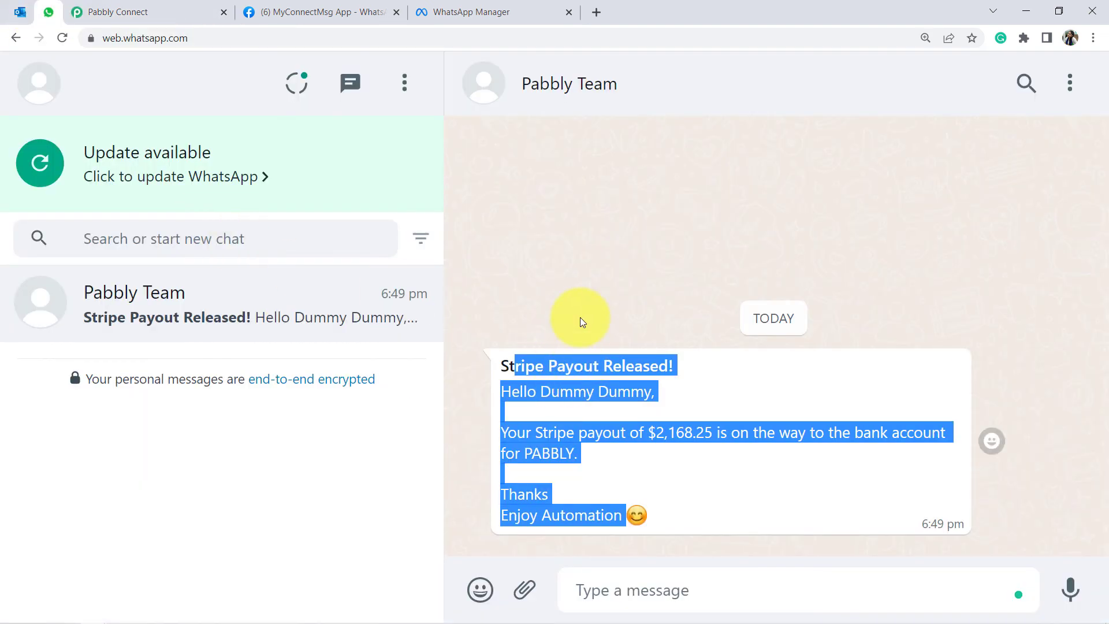
click(577, 324)
click(1070, 84)
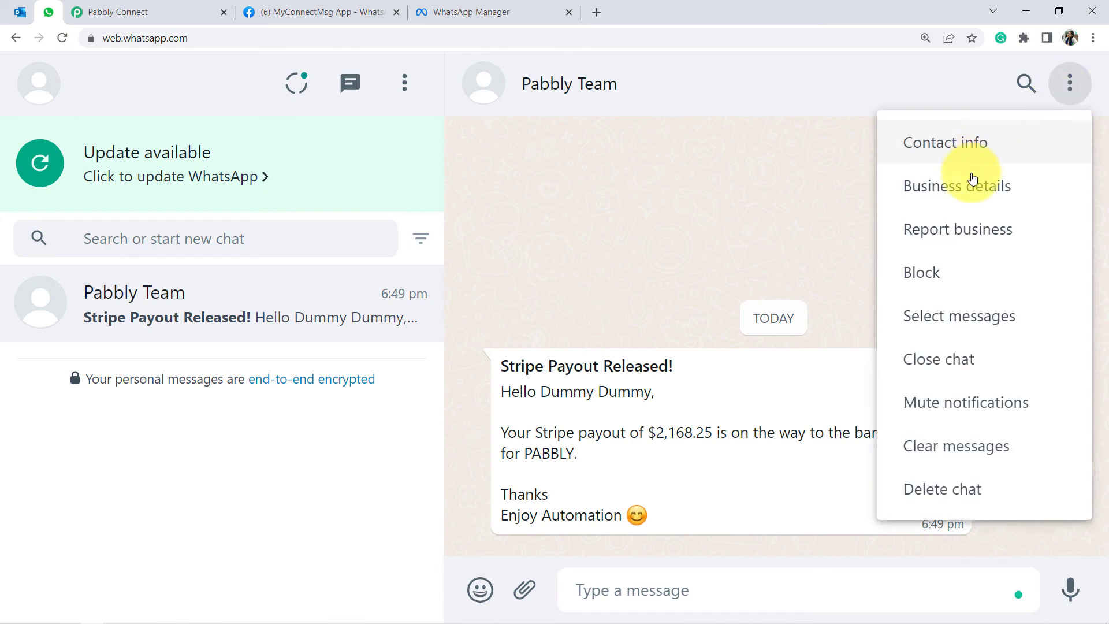
click(937, 484)
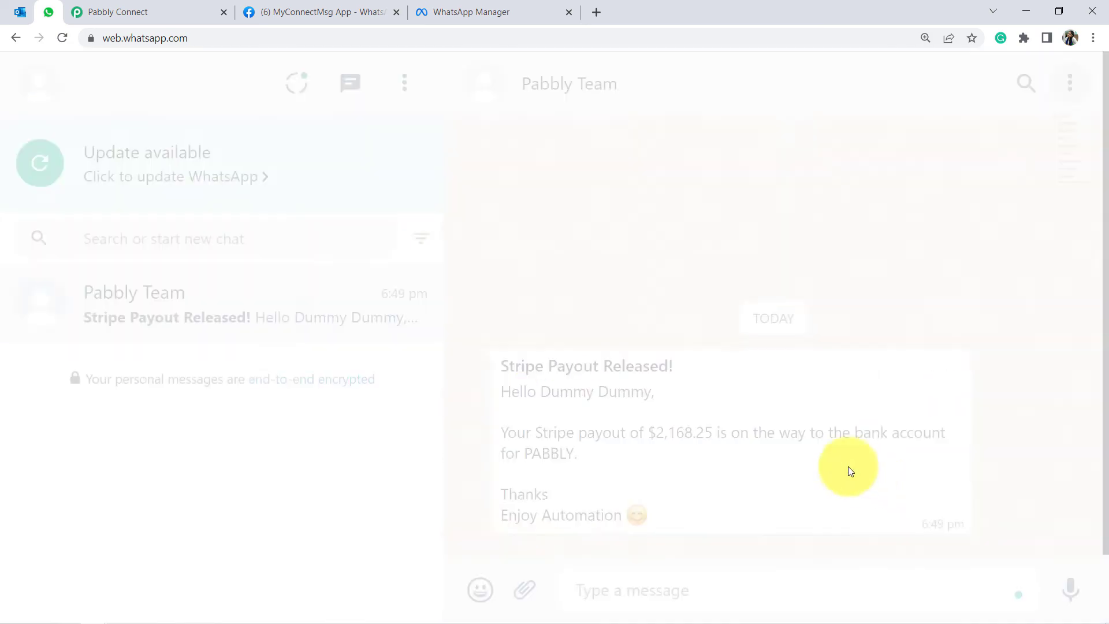
click(754, 456)
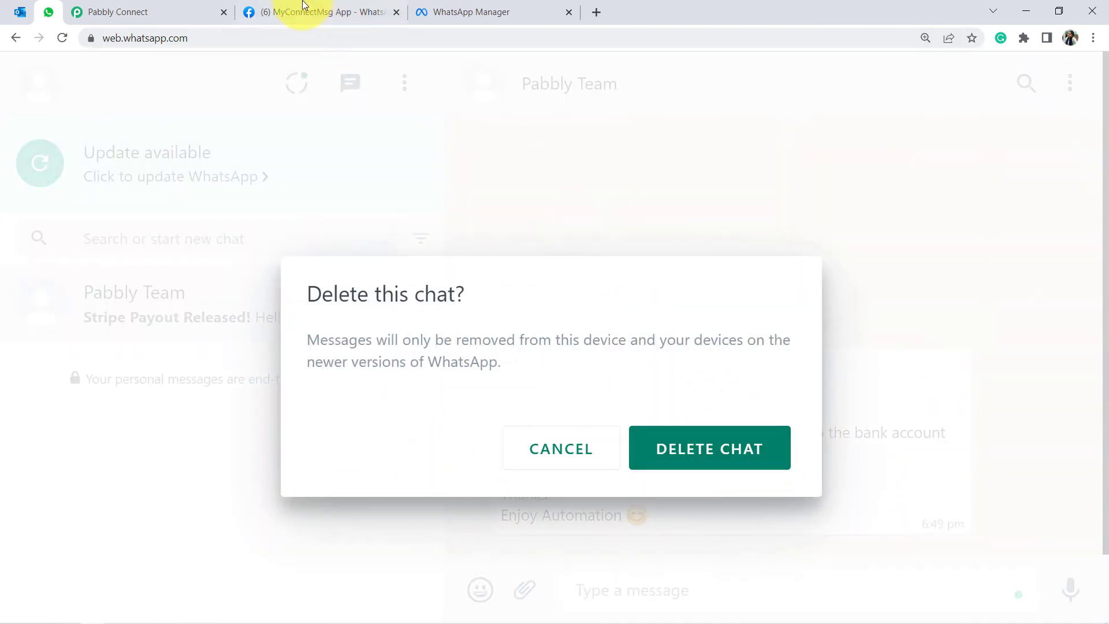
click(753, 446)
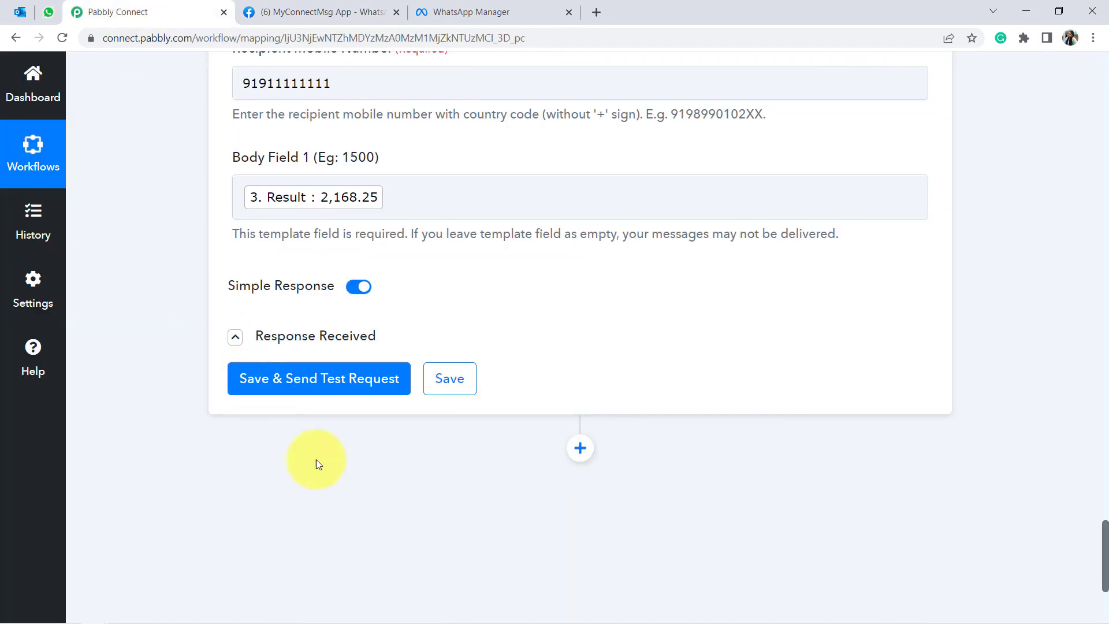
- Save and send the WhatsApp Cloud API test request, and review its response and the Recipient Mobile Number
click(292, 385)
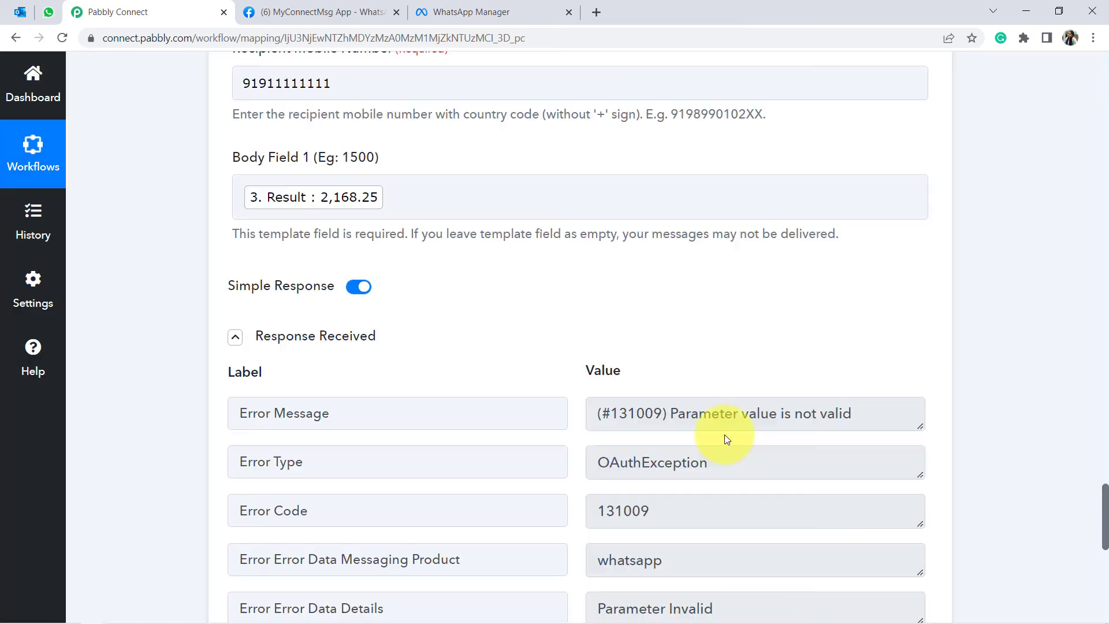
drag(691, 415, 845, 426)
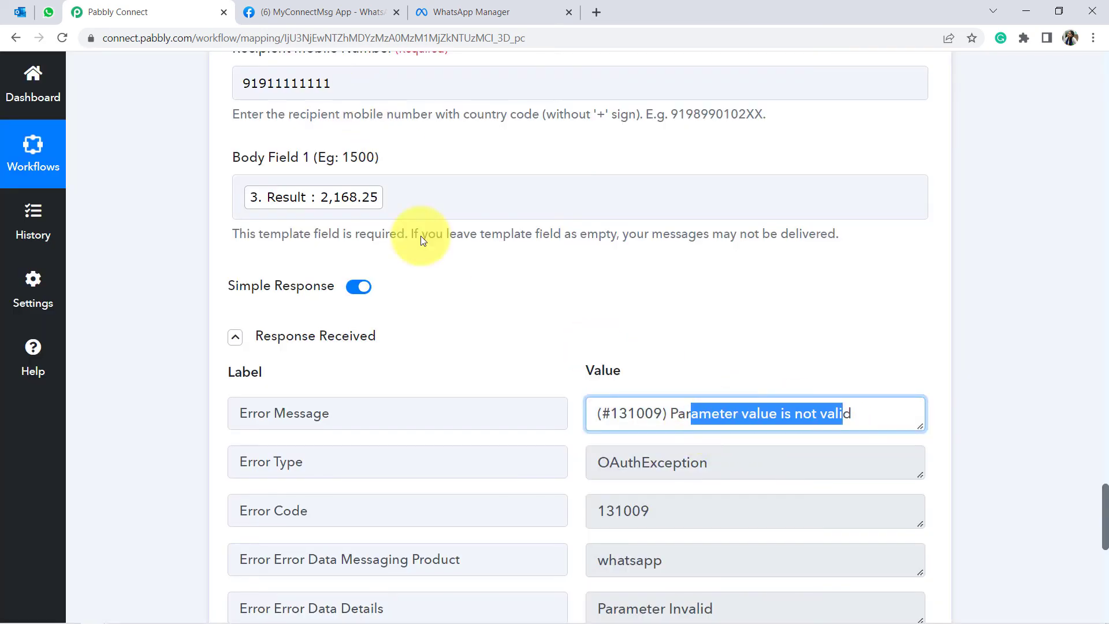
drag(259, 83, 352, 84)
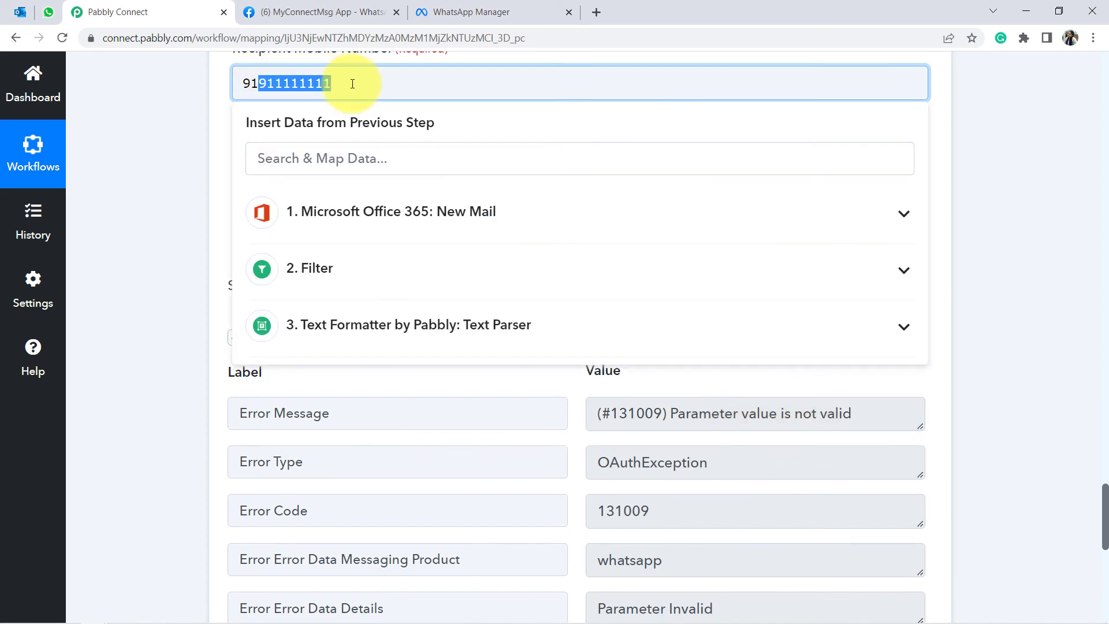
click(202, 160)
- Collapse the WhatsApp action's previous response and save and send its test request again
scroll(220, 190, down, 2)
click(234, 217)
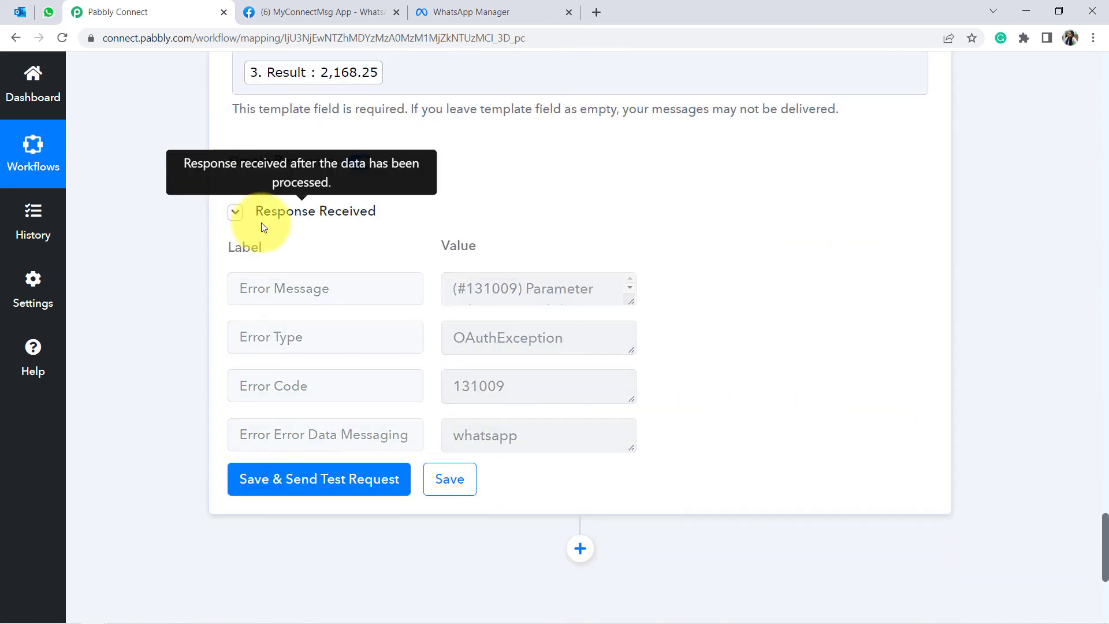
click(297, 260)
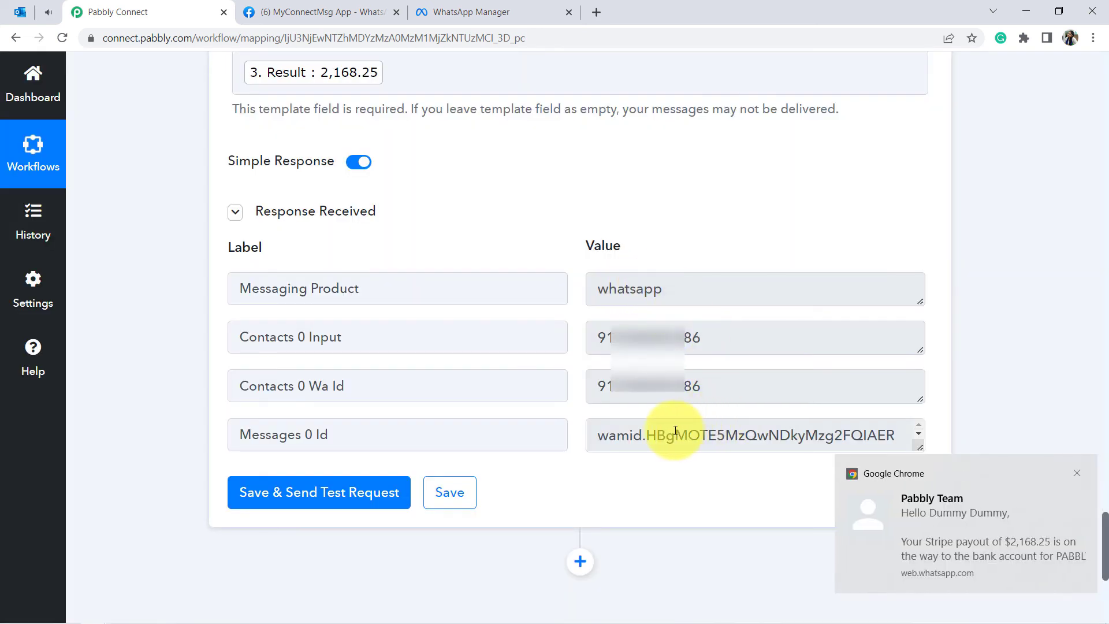
- Open the new Pabbly Team chat in WhatsApp Web and compare the message's payout amount with the Outlook email
click(46, 13)
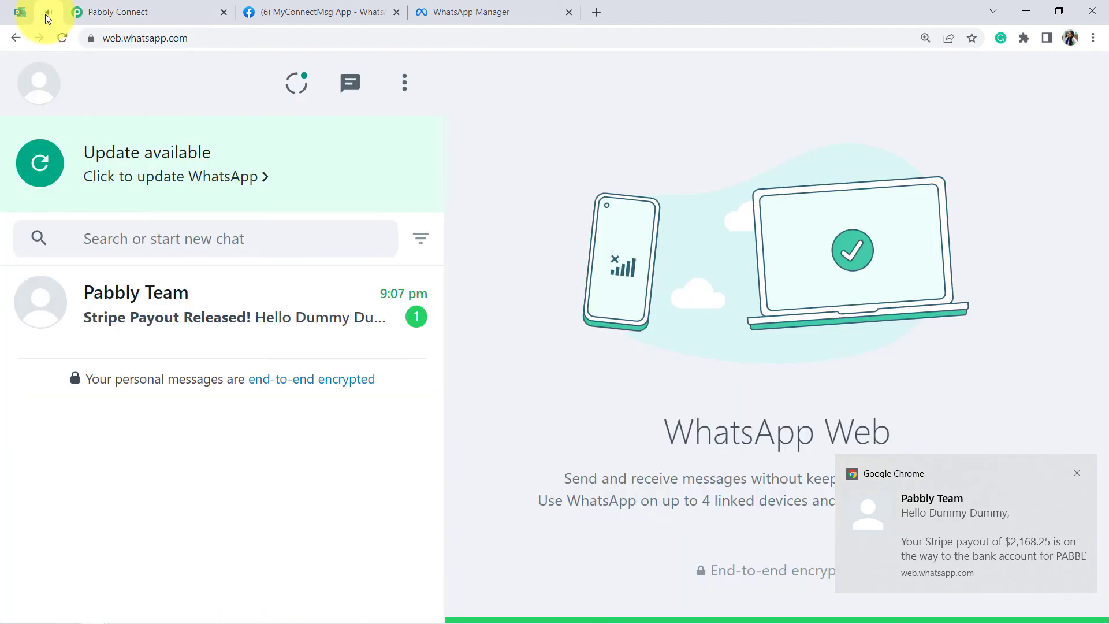
click(128, 305)
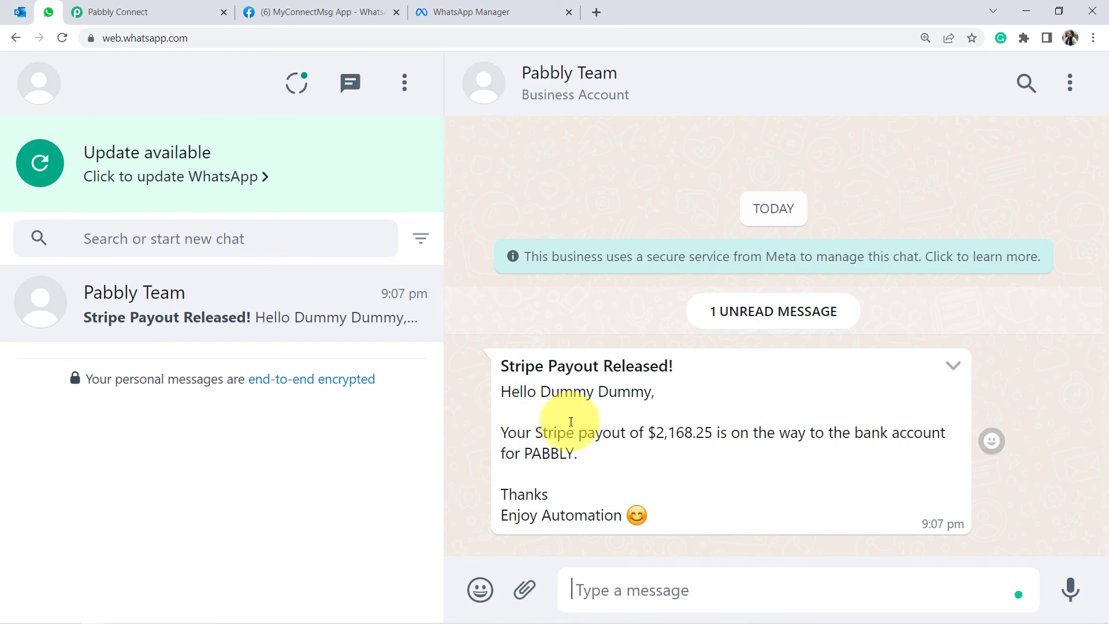
drag(649, 433, 714, 433)
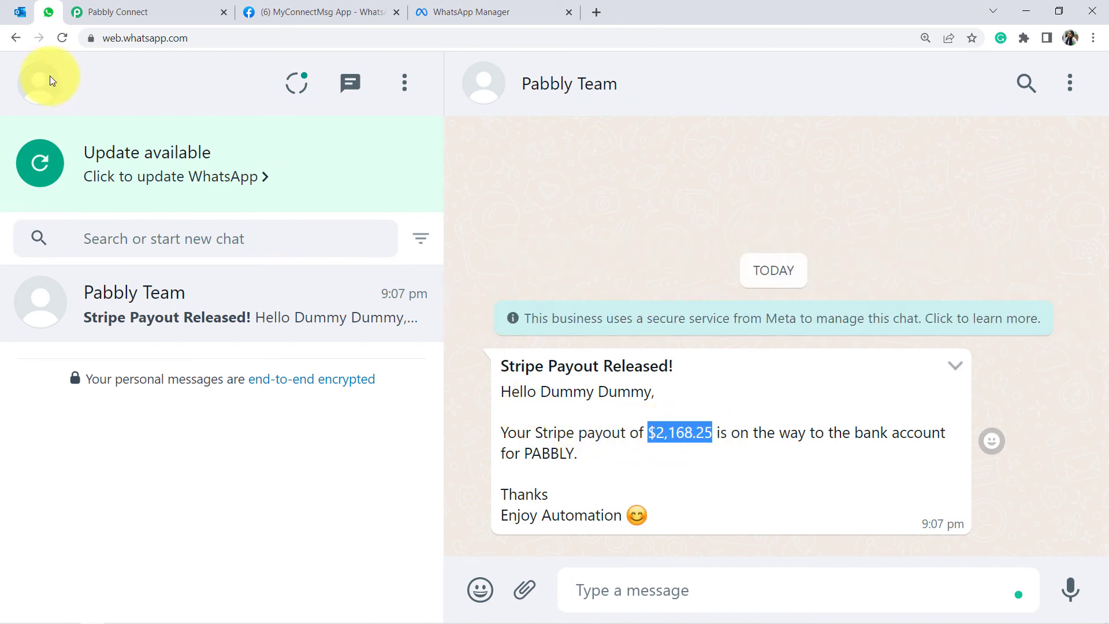
click(20, 11)
mouse_move(602, 148)
mouse_down()
mouse_move(694, 148)
mouse_move(594, 148)
mouse_move(624, 148)
mouse_up()
click(49, 11)
- Read through the WhatsApp template message from its header and greeting to the payout text and closing line
drag(522, 366, 597, 396)
click(574, 409)
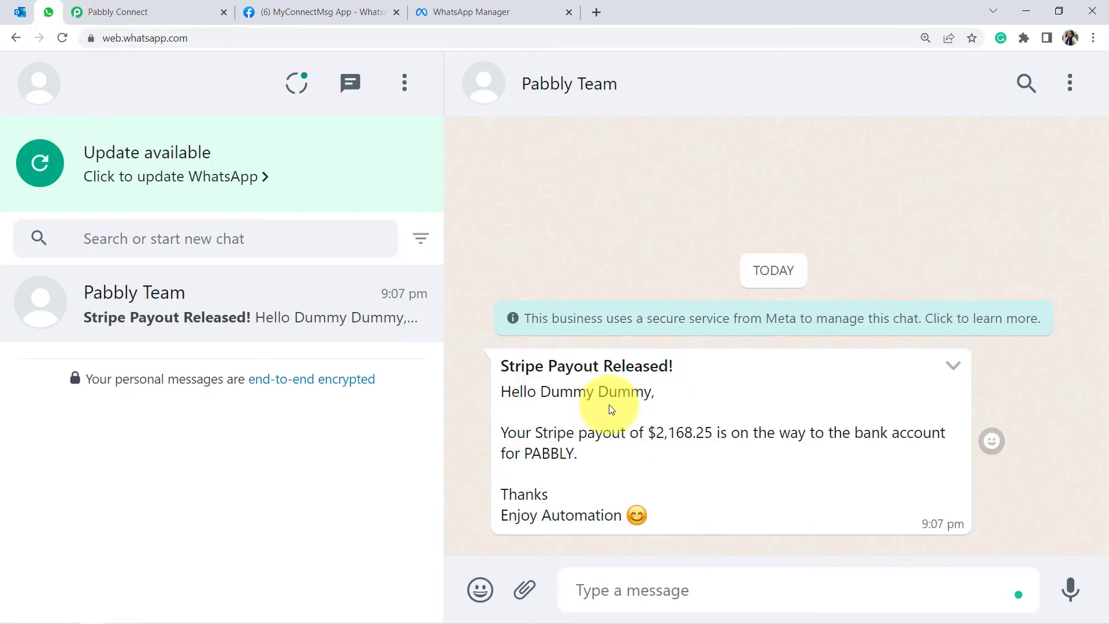
double_click(654, 392)
click(668, 433)
drag(648, 432, 624, 468)
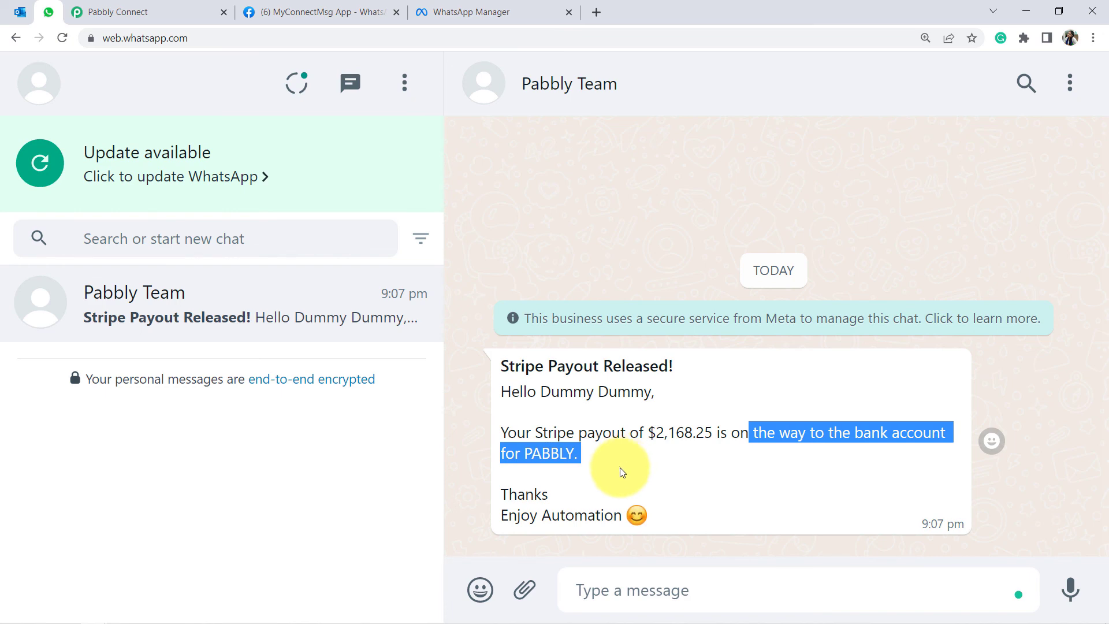
click(528, 490)
drag(543, 513, 598, 514)
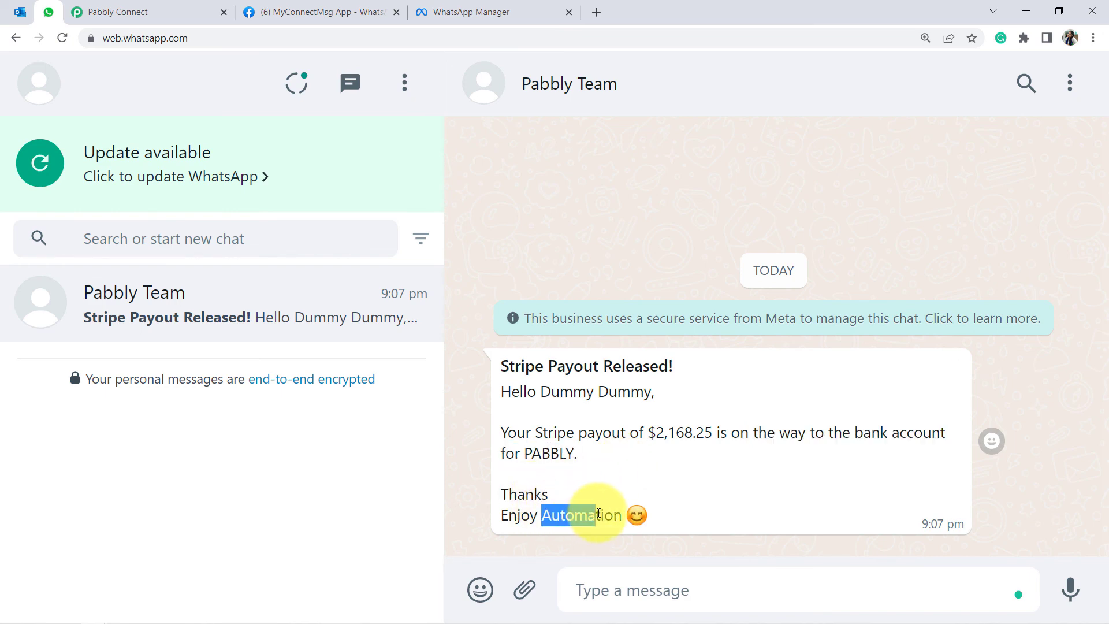
- Return to Pabbly Connect and collapse the Microsoft Office 365 trigger and the Filter by Pabbly action
click(171, 11)
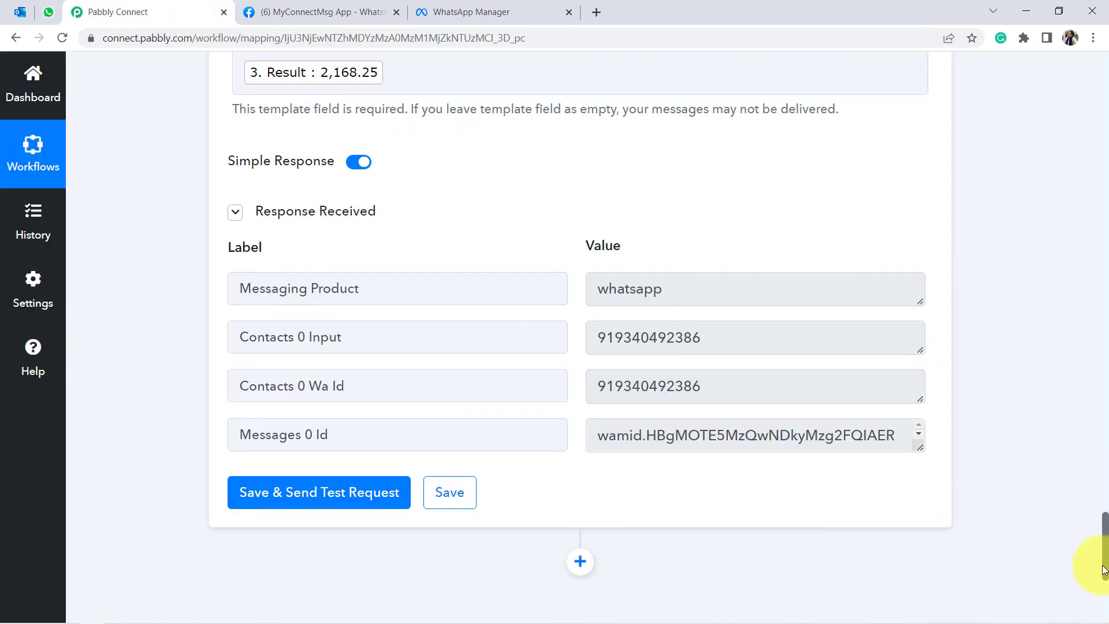
drag(1105, 570, 1106, 81)
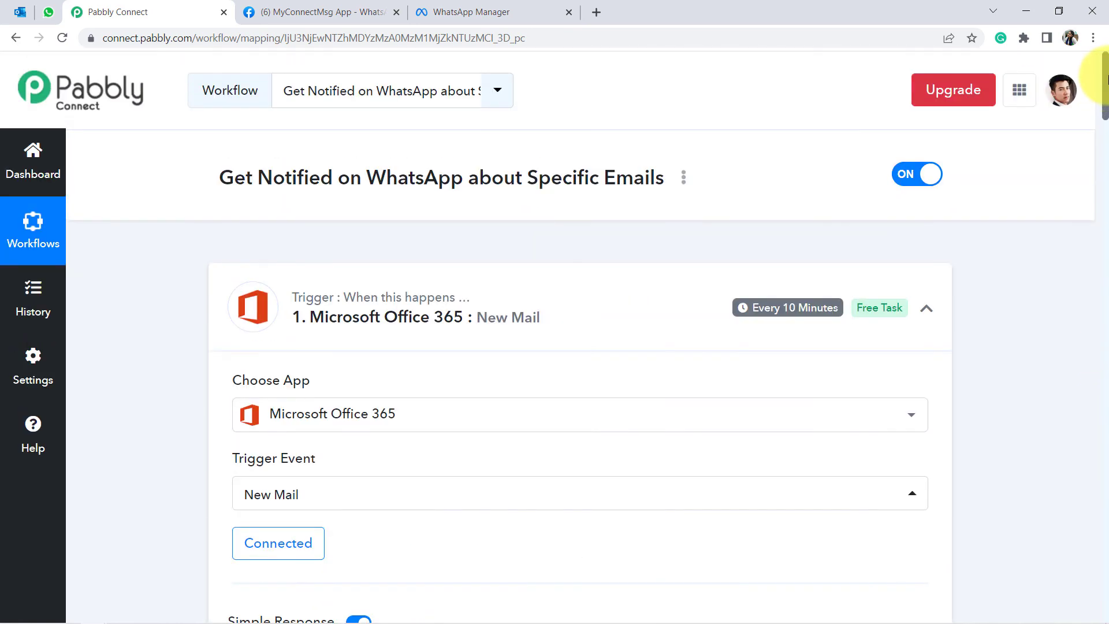
click(354, 327)
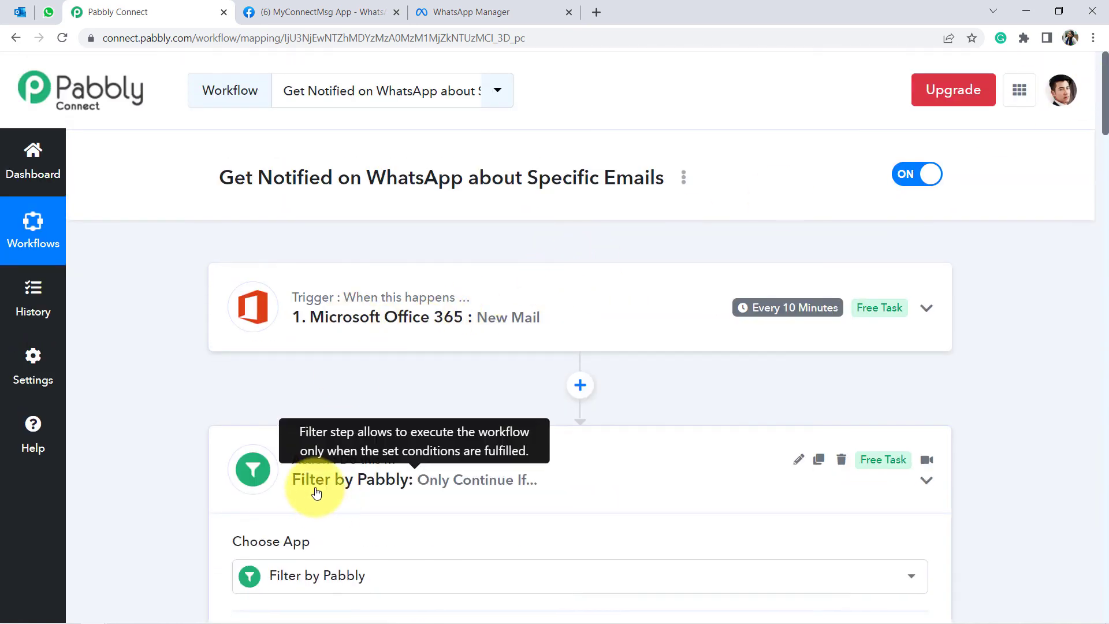
click(303, 480)
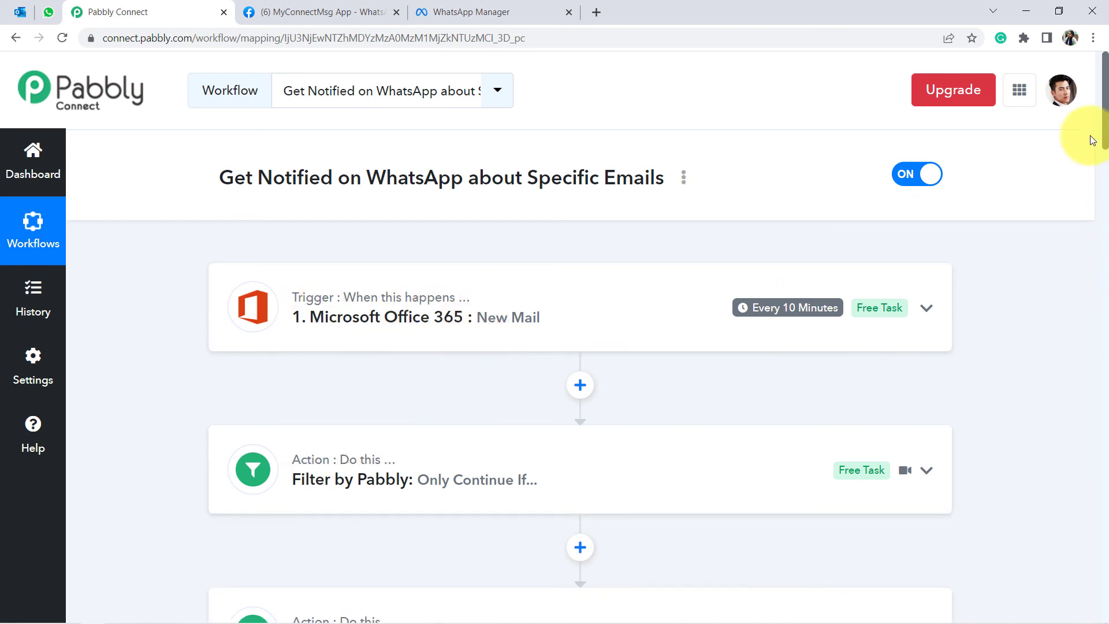
- Expand the Filter by Pabbly action, review its conditions and the WhatsApp action's Body Field 1 mapping, and collapse the filter again
drag(1107, 134, 1106, 150)
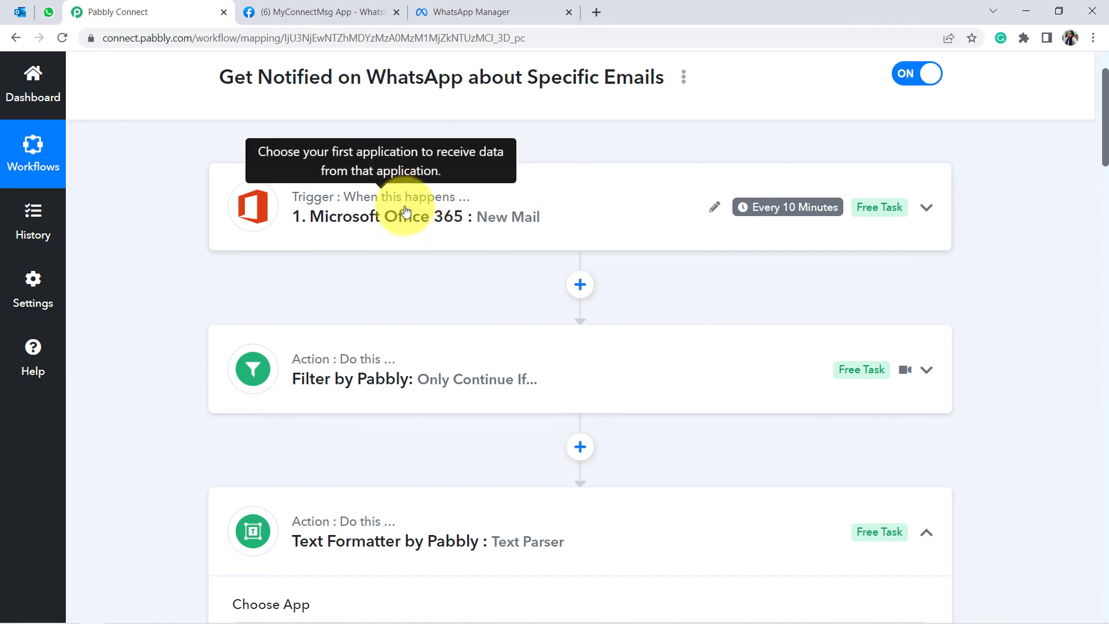
click(378, 386)
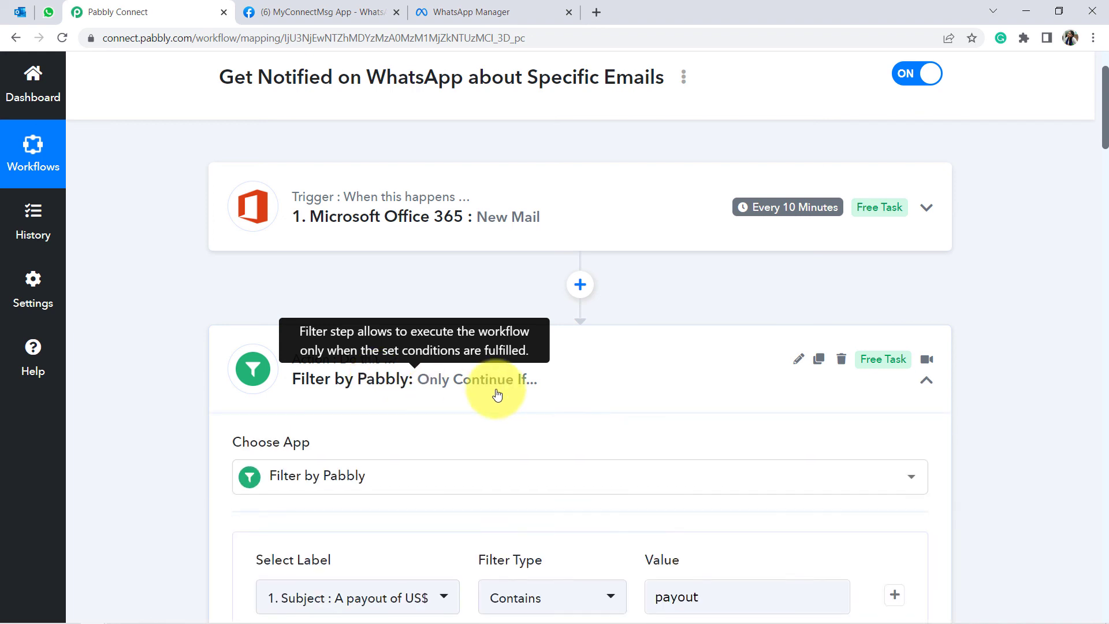
drag(1105, 139, 1102, 168)
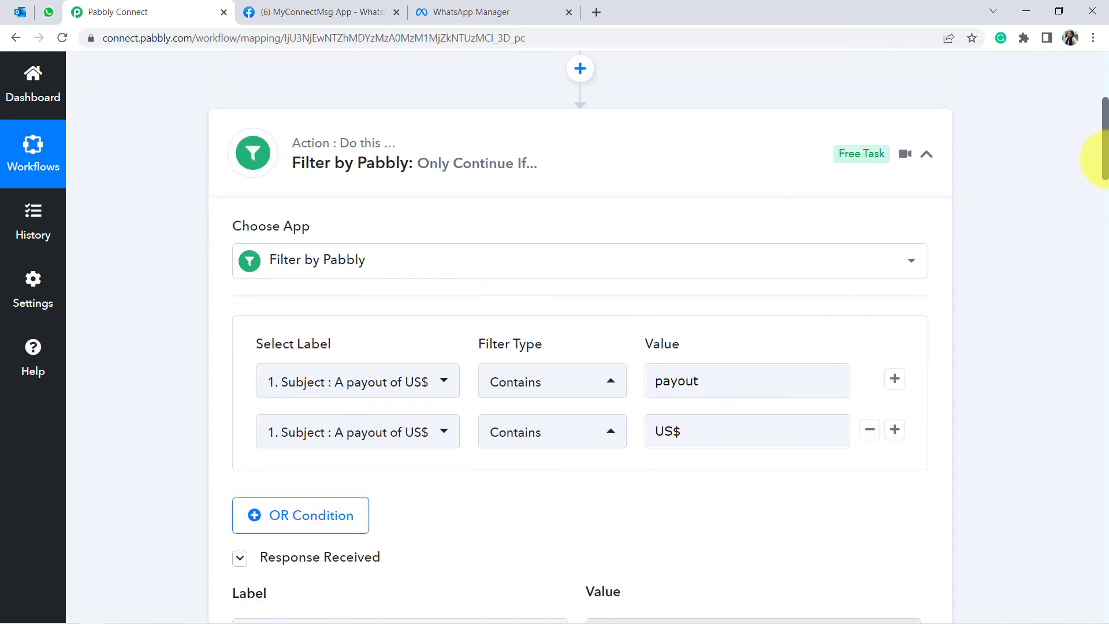
drag(1105, 172, 1096, 448)
scroll(1096, 448, down, 6)
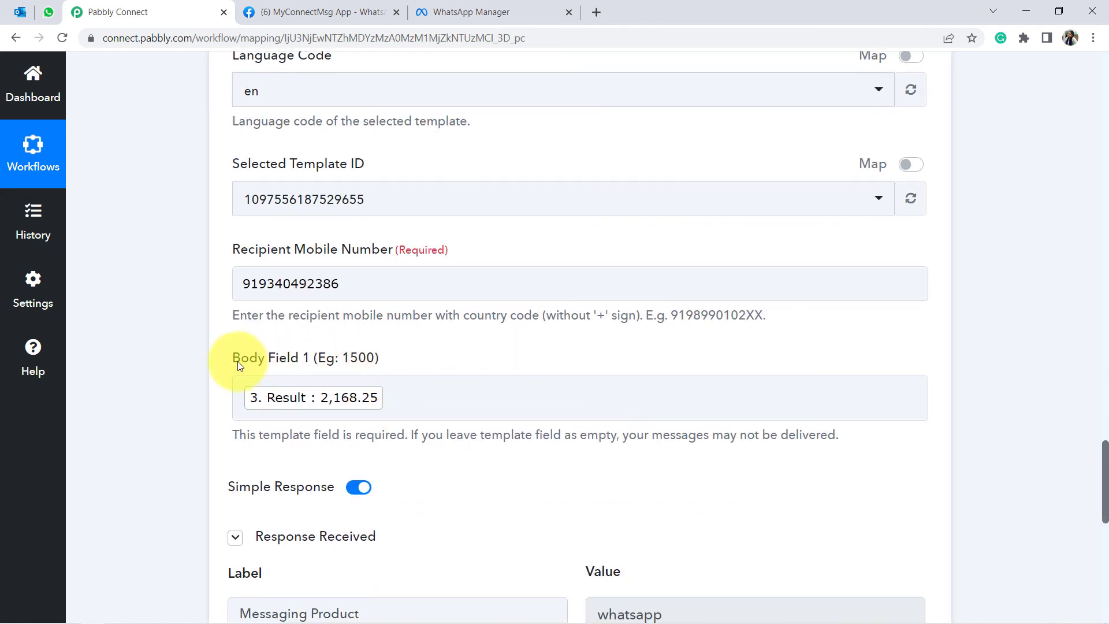
drag(237, 361, 289, 369)
click(165, 377)
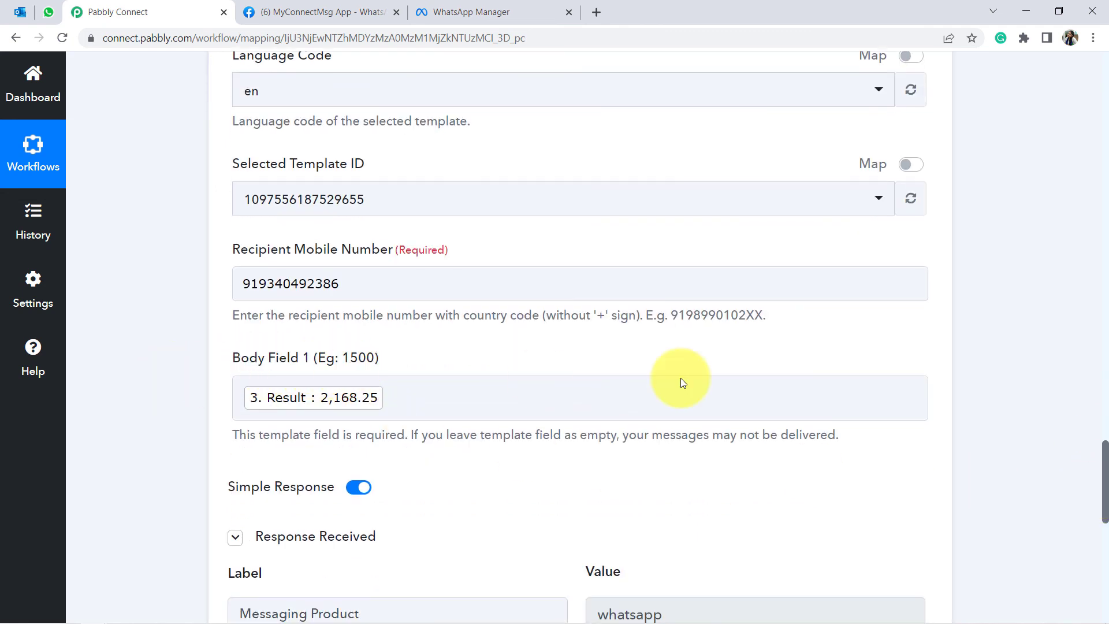
drag(1104, 477, 1105, 58)
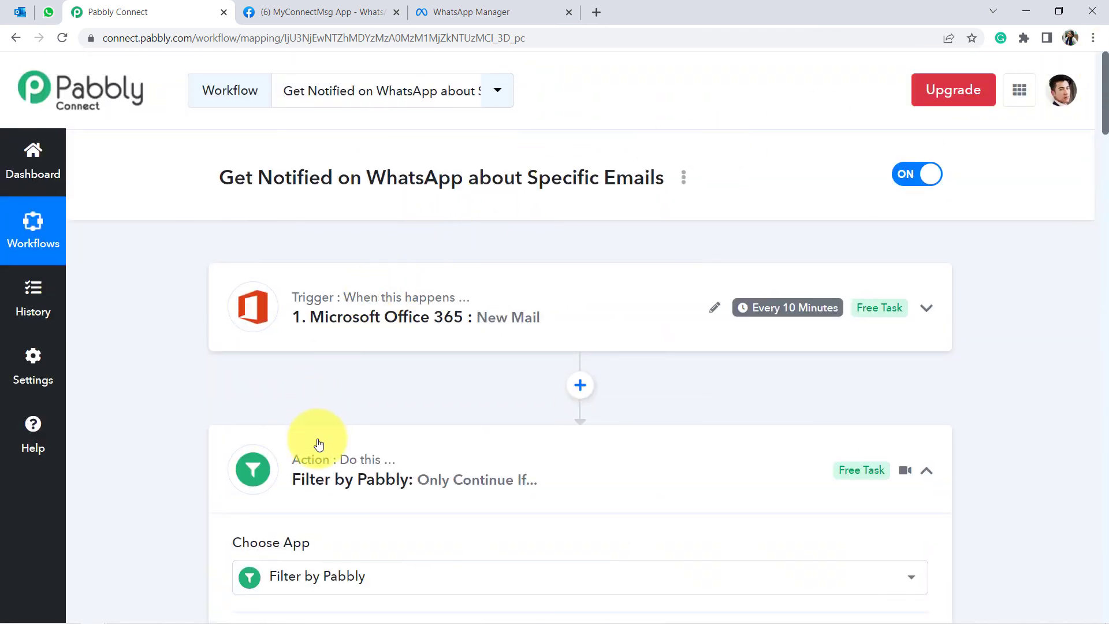
click(320, 465)
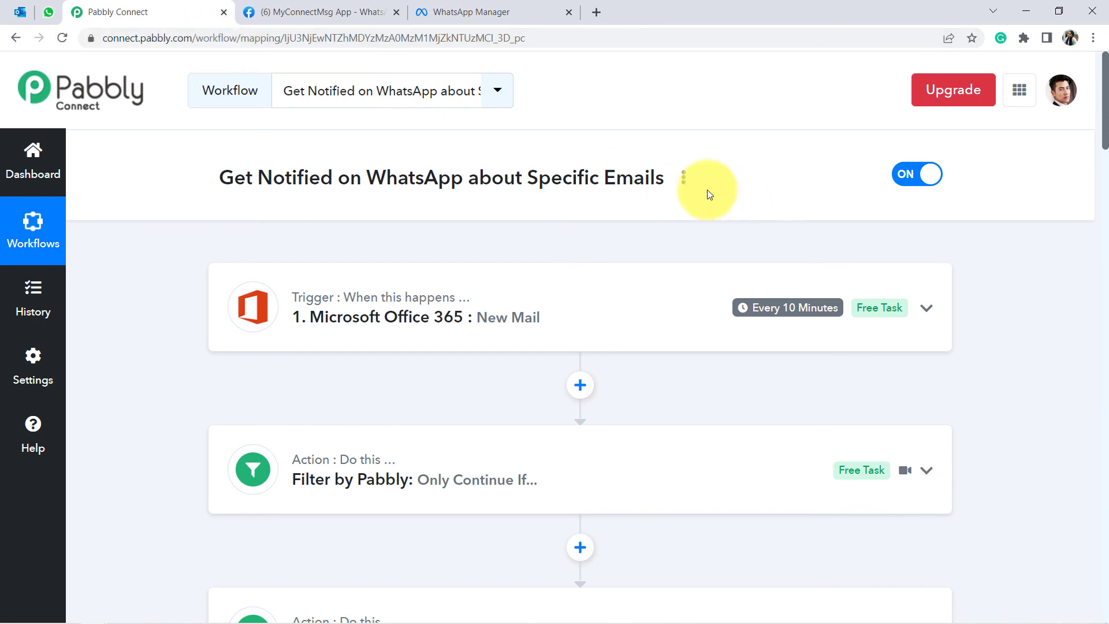
- Generate a share link for the Get Notified on WhatsApp about Specific Emails workflow and examine it
click(685, 179)
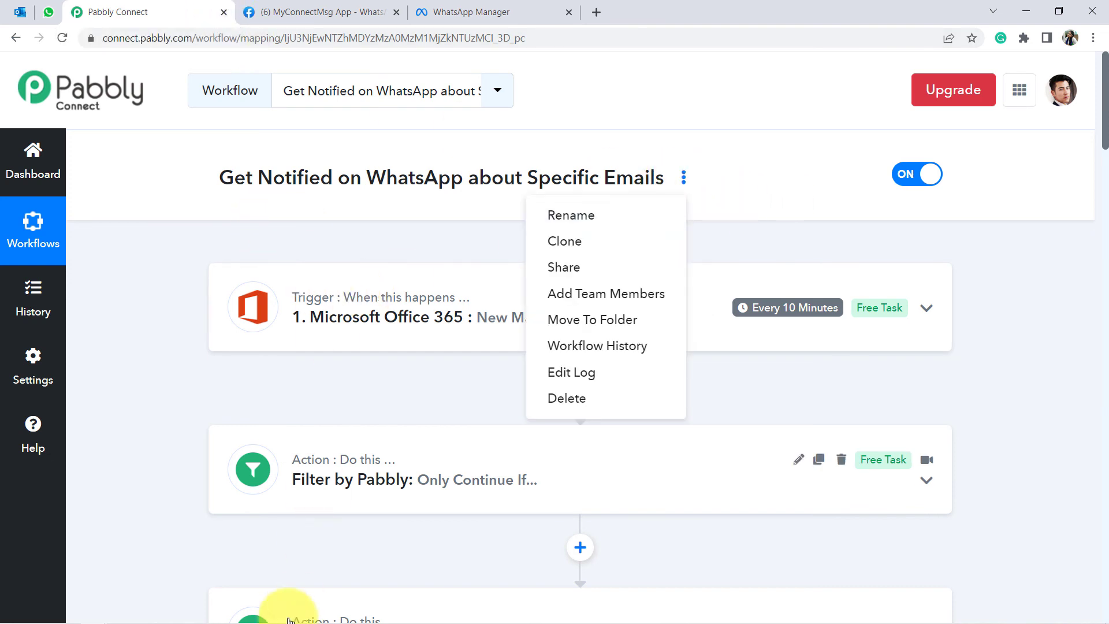
click(560, 269)
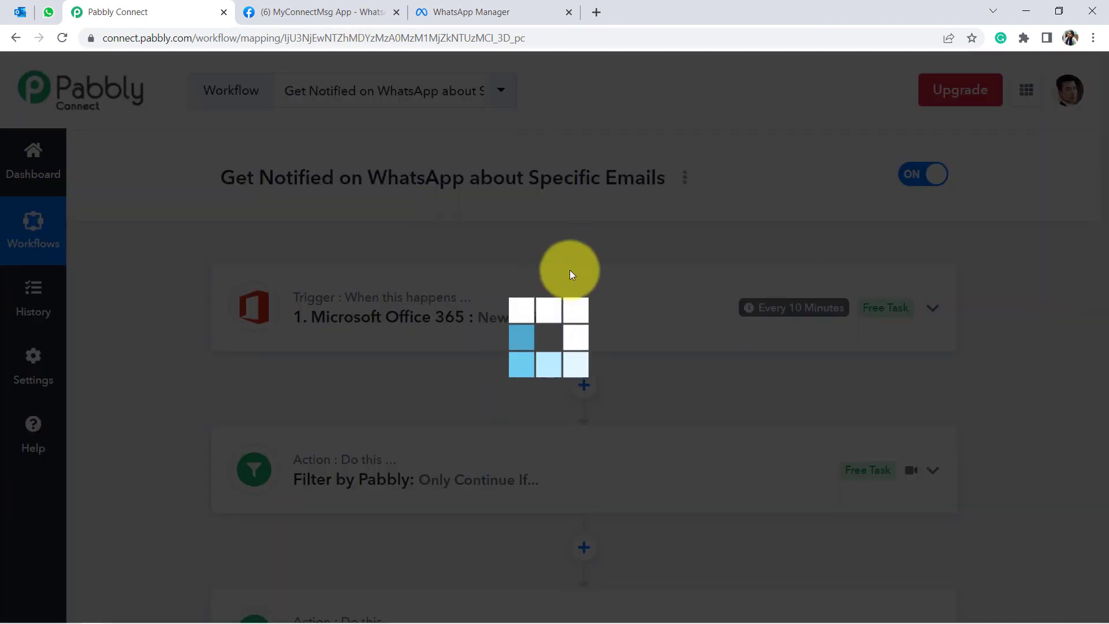
drag(385, 348, 602, 350)
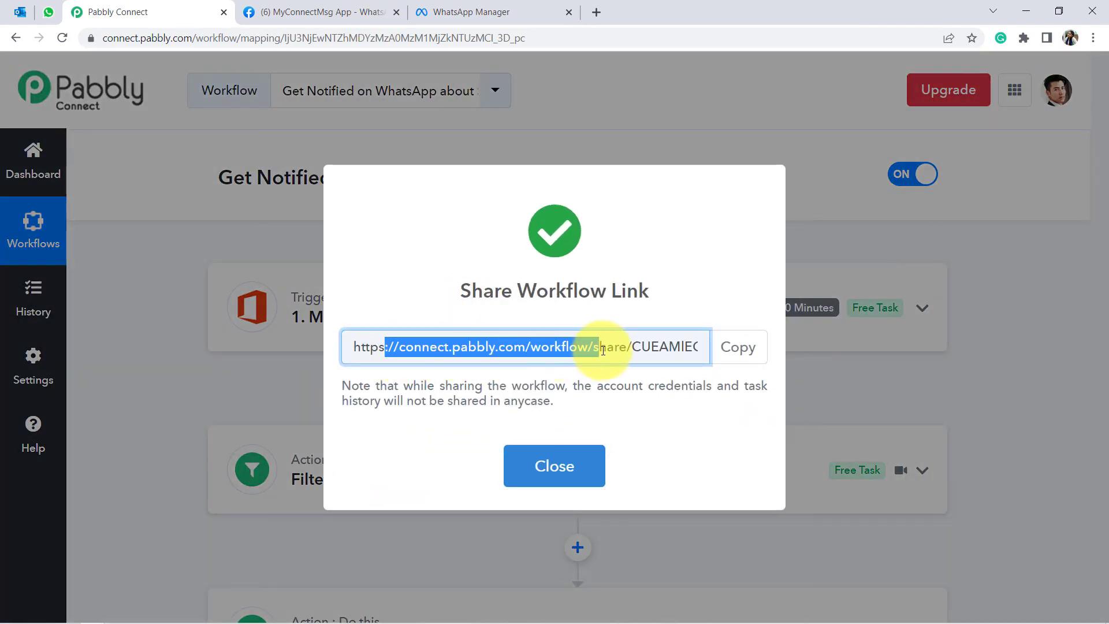